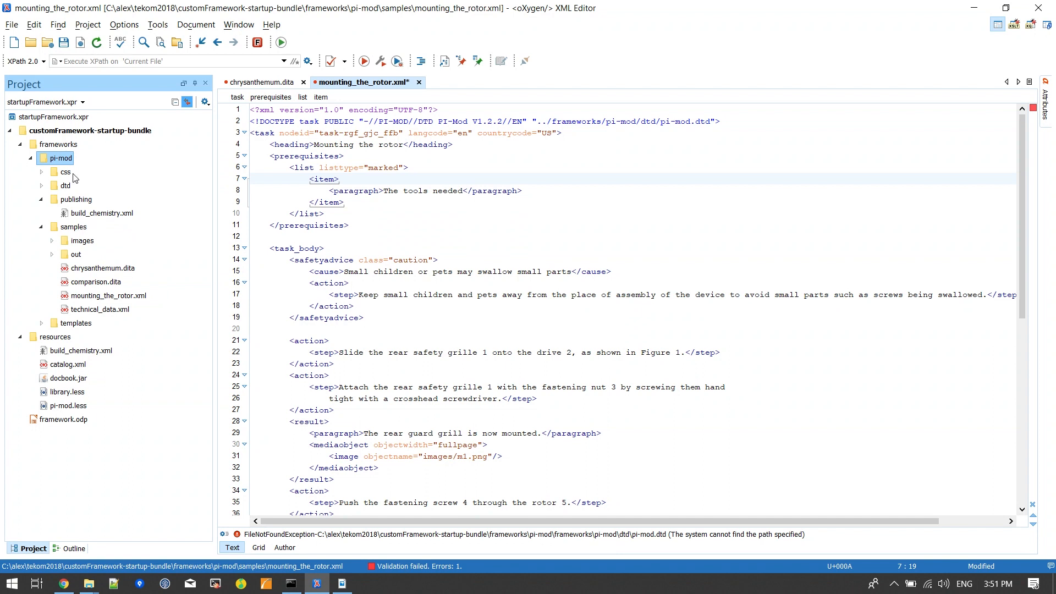
Step: Collapse the publishing and samples folders under pi-mod in the project tree
click(41, 200)
click(41, 215)
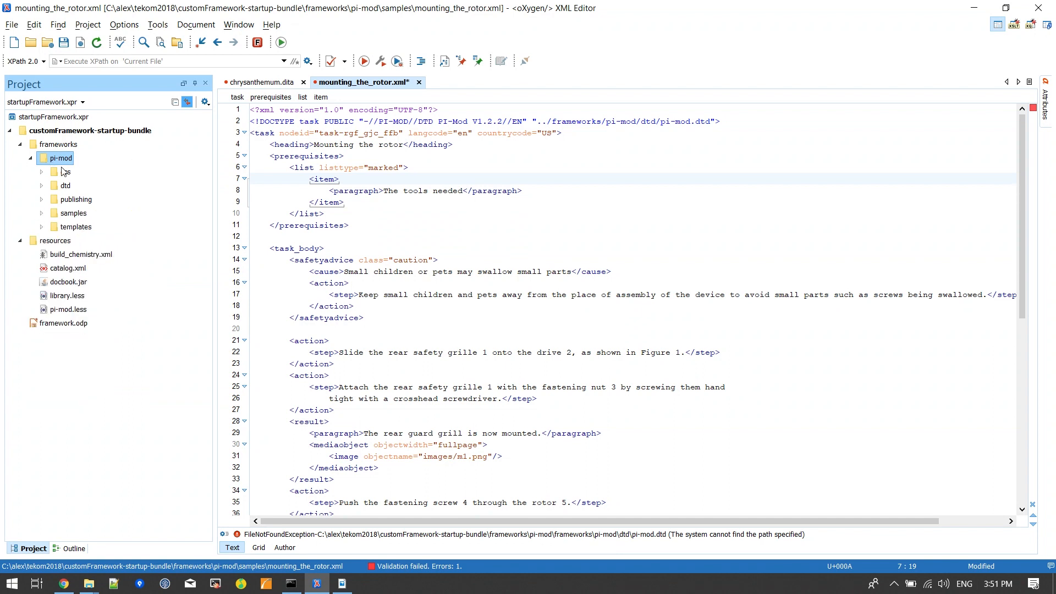
Step: Switch the Document Type Association locations preferences from global options to project options
click(125, 25)
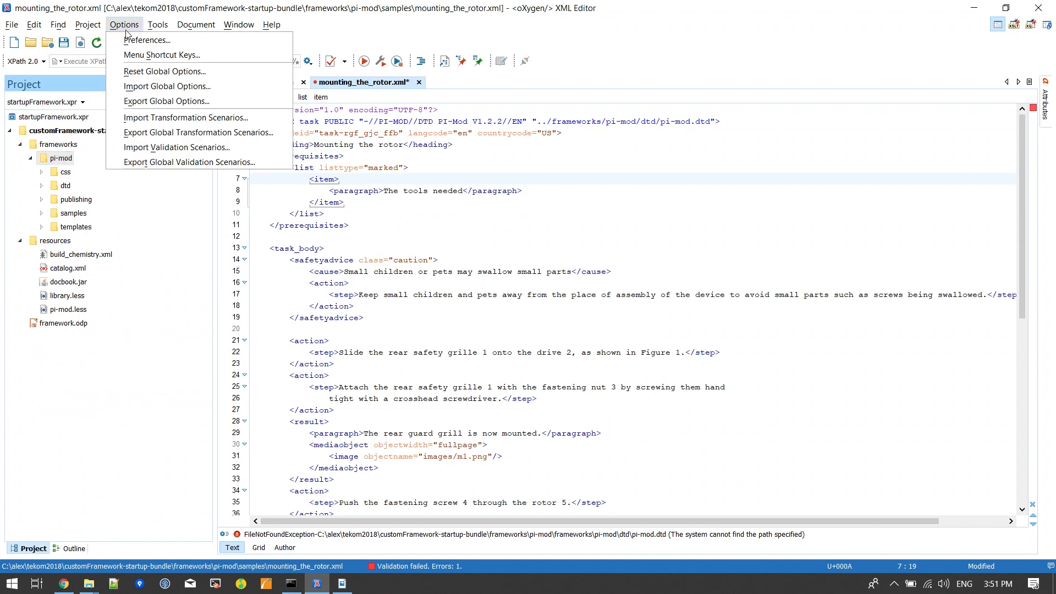
click(155, 45)
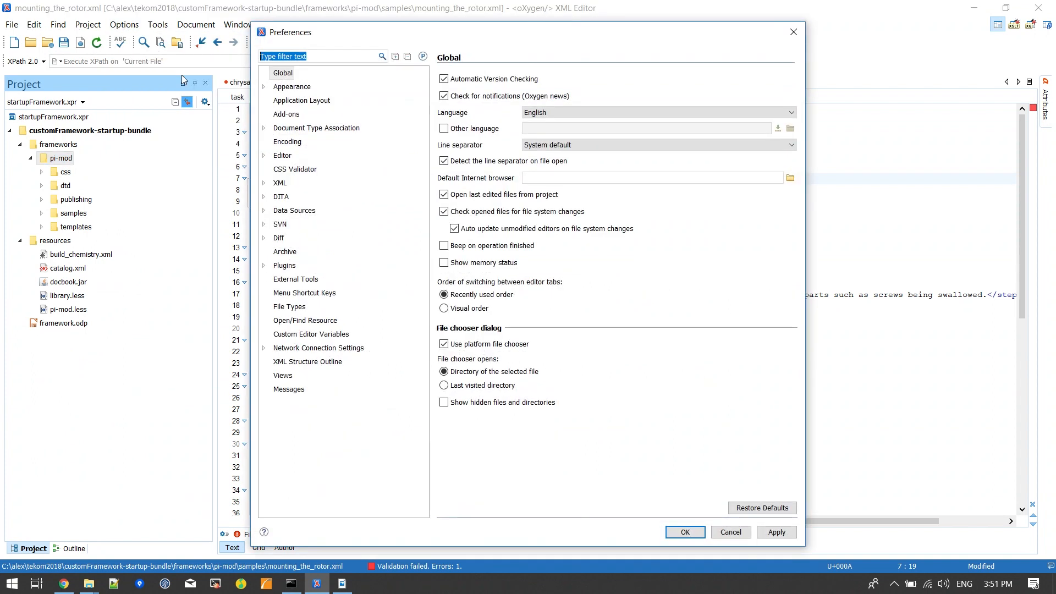
click(329, 135)
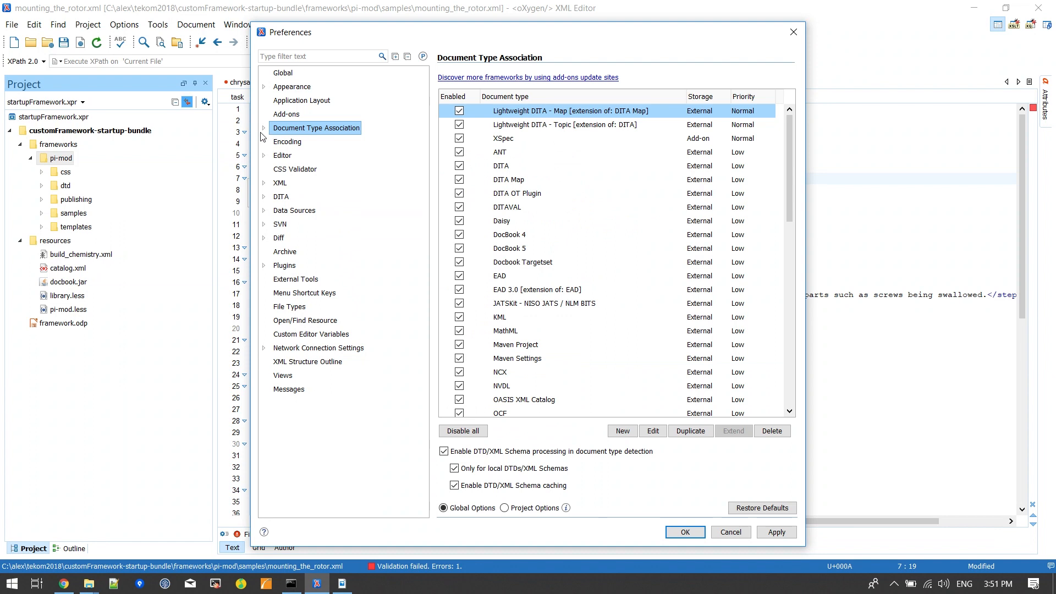
click(263, 128)
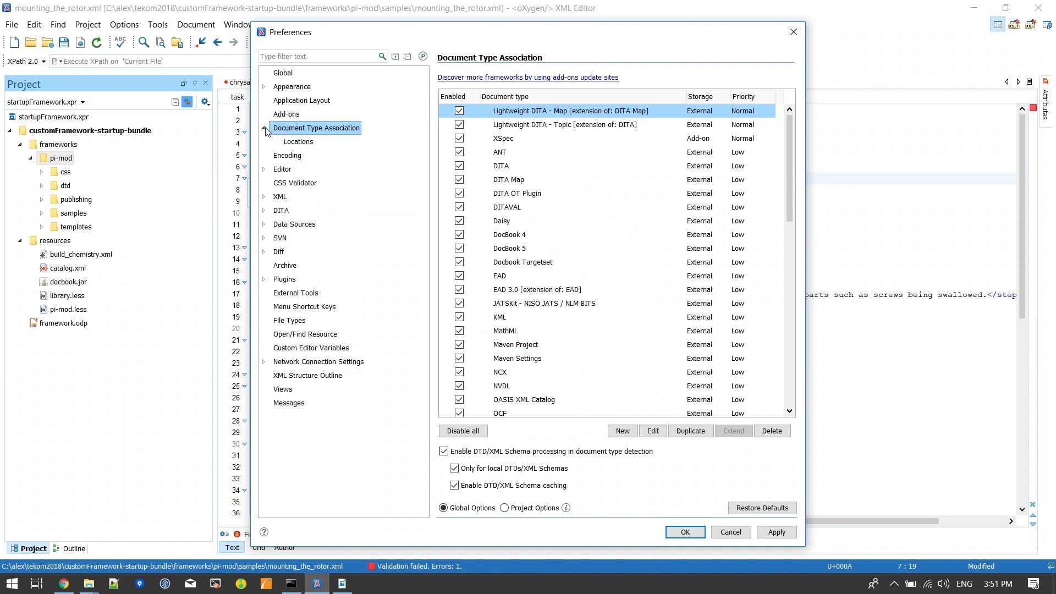
click(300, 142)
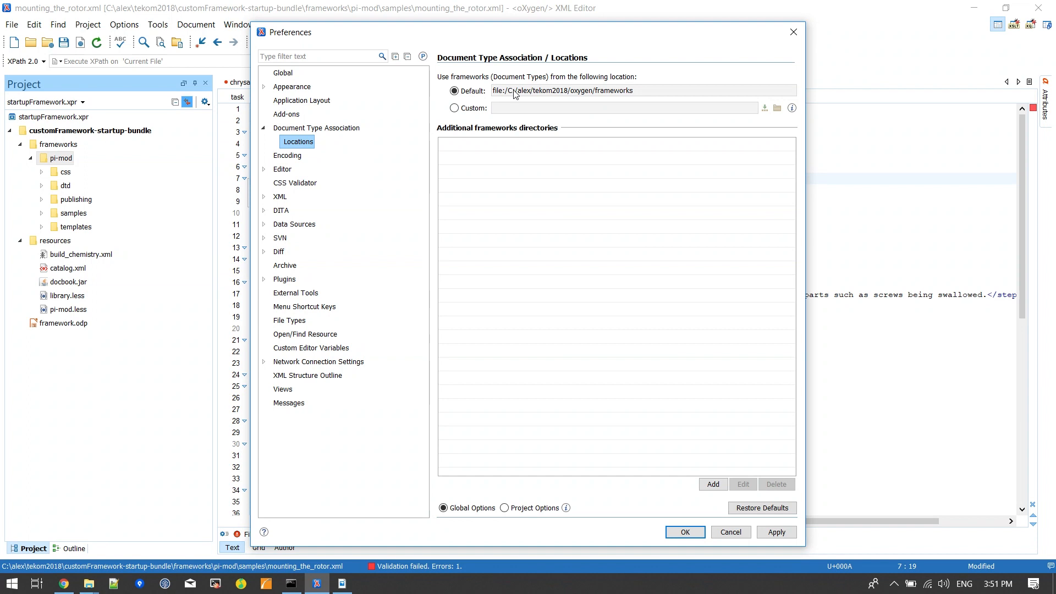
drag(638, 90, 490, 93)
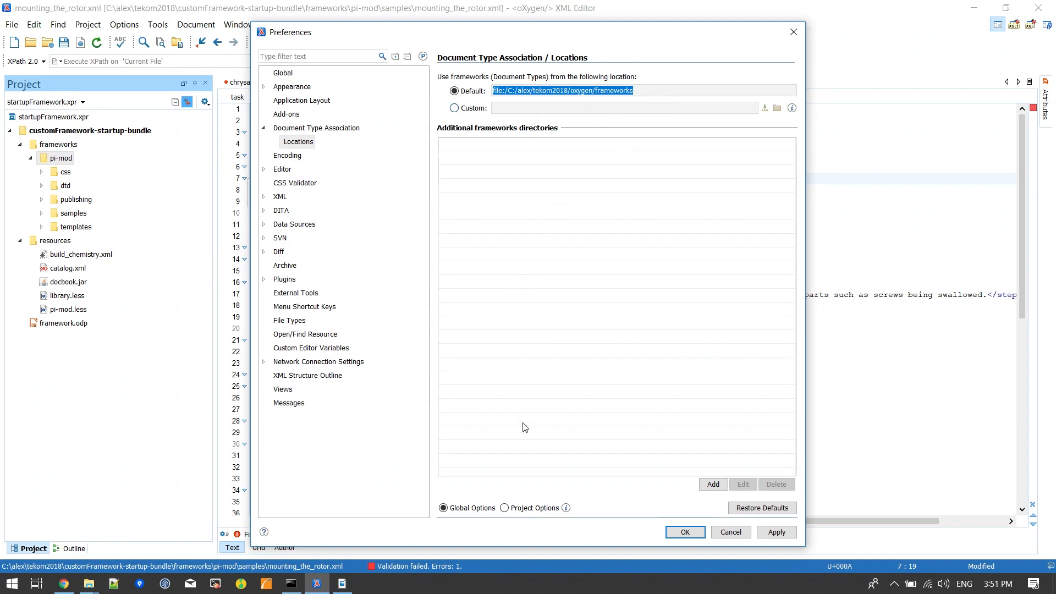
click(505, 509)
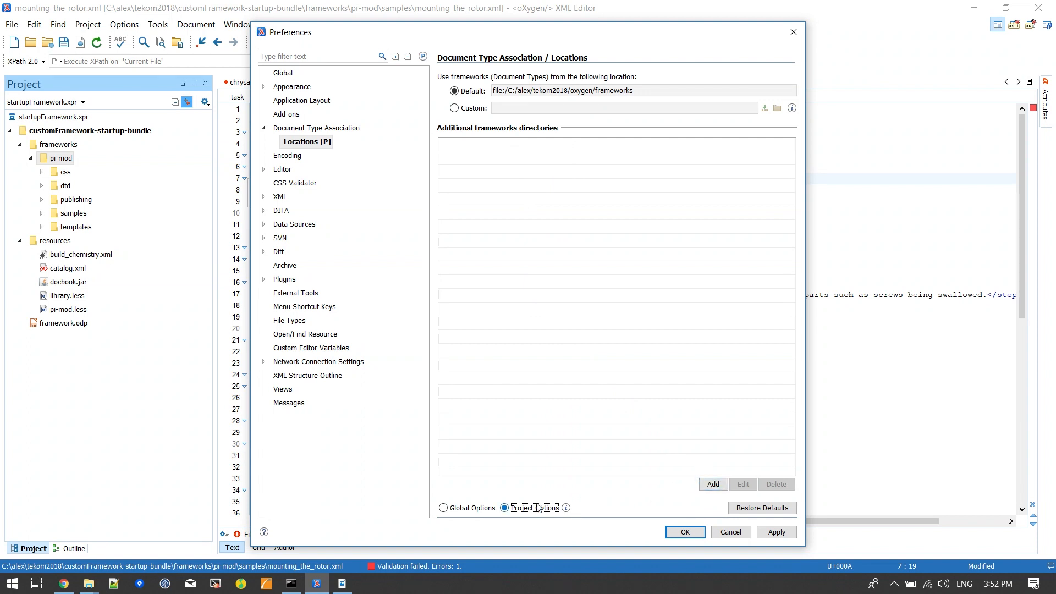
Step: Add ${pd}/frameworks as an additional frameworks directory, using the project directory variable
click(717, 486)
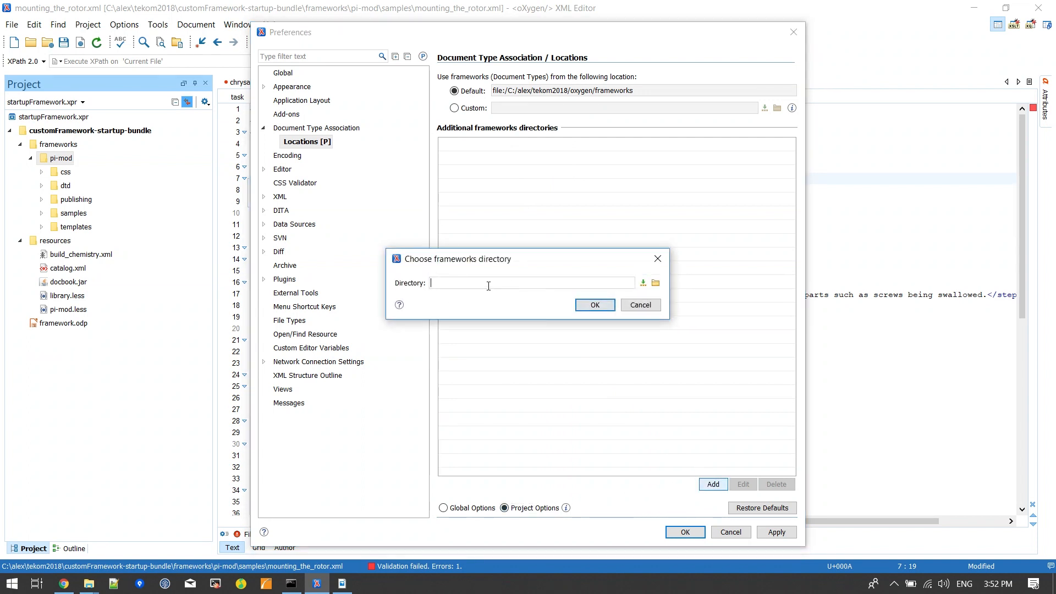
click(645, 283)
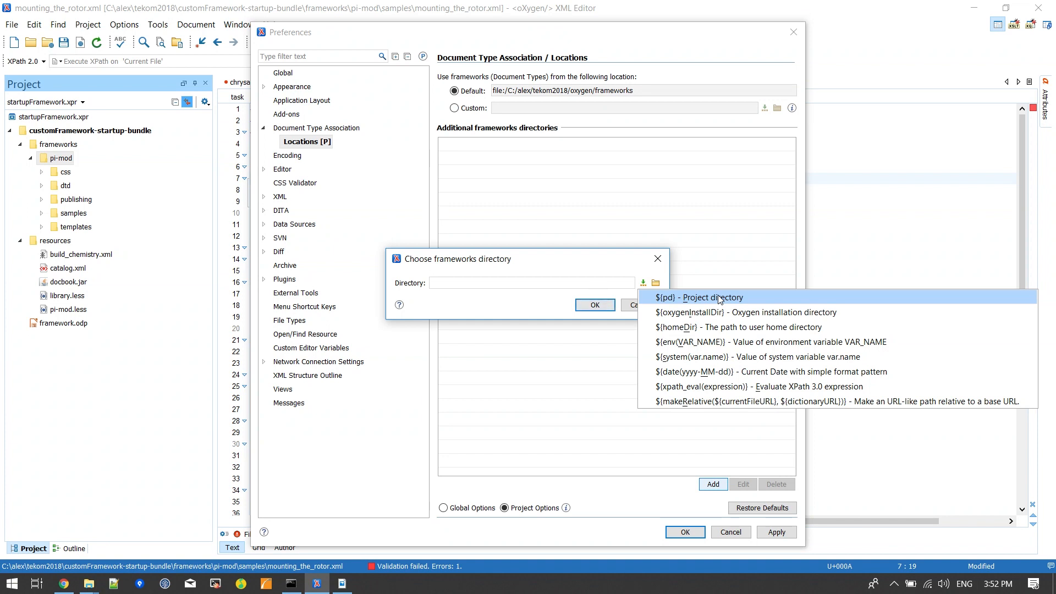
click(686, 300)
text(/)
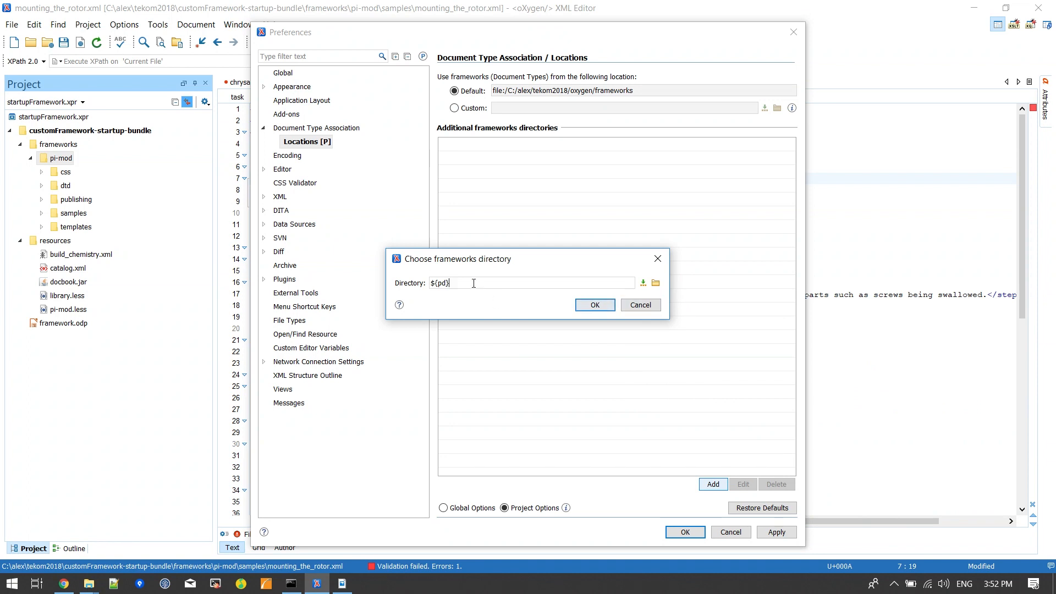
text(framewrk)
key(BackSpace)
key(BackSpace)
key(BackSpace)
key(BackSpace)
key(BackSpace)
text(works)
click(593, 307)
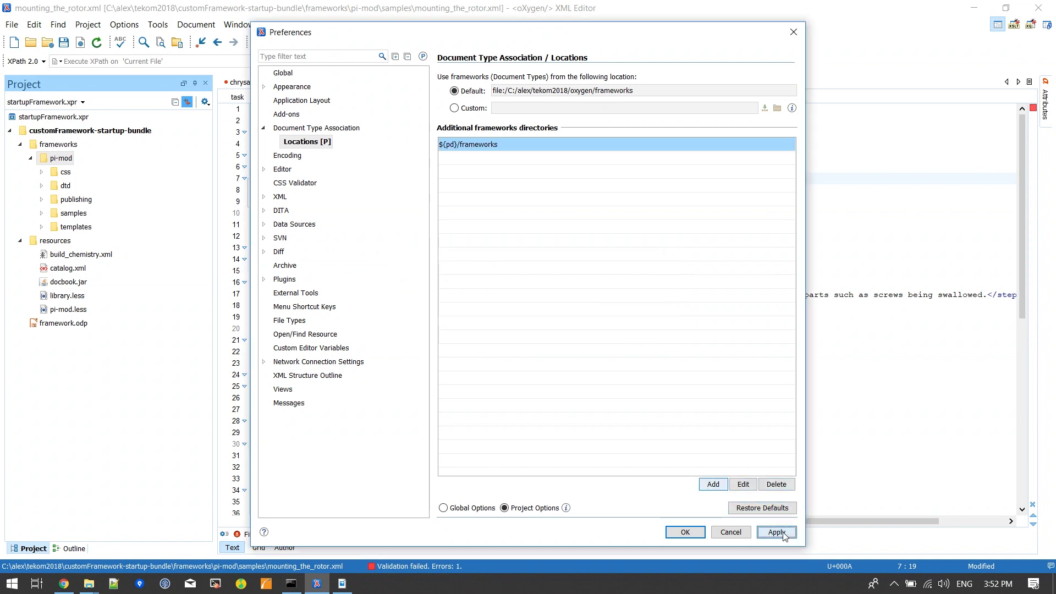
Step: Create a new document type association named Pi-mod with the description "Support for pi-mod documents."
click(301, 129)
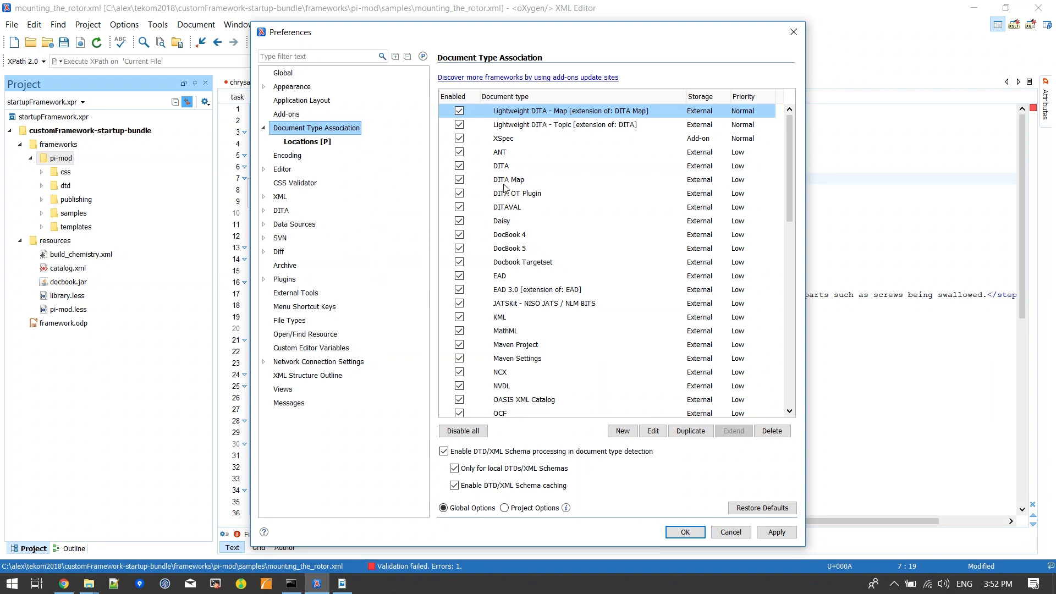
click(514, 166)
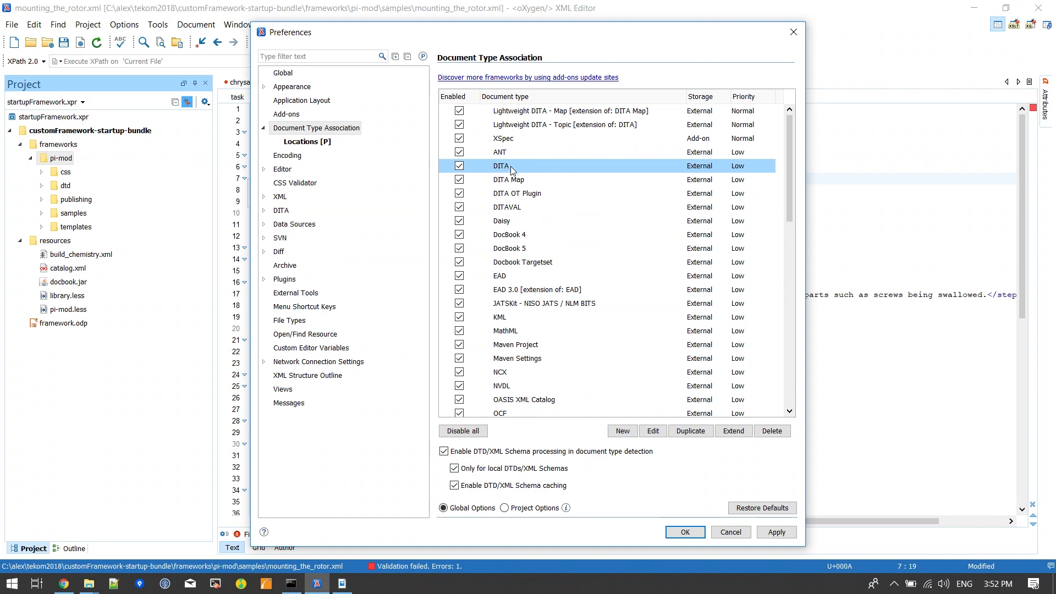
click(525, 249)
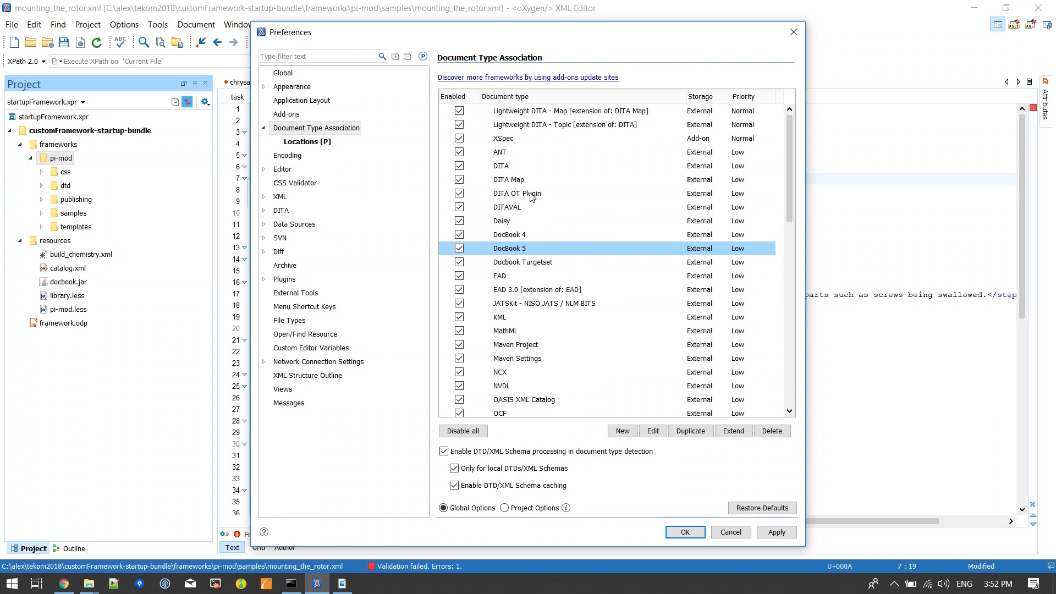
click(623, 431)
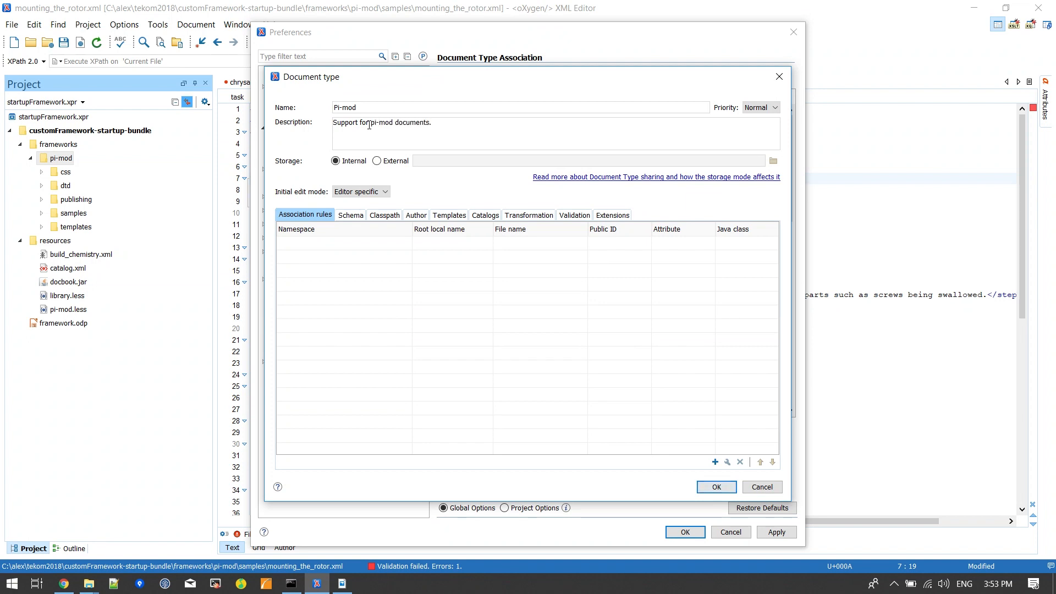
Step: Set the Pi-mod document type to external storage, as pi-mod.framework in the customFramework-startup-bundle\frameworks\pi-mod folder
click(377, 162)
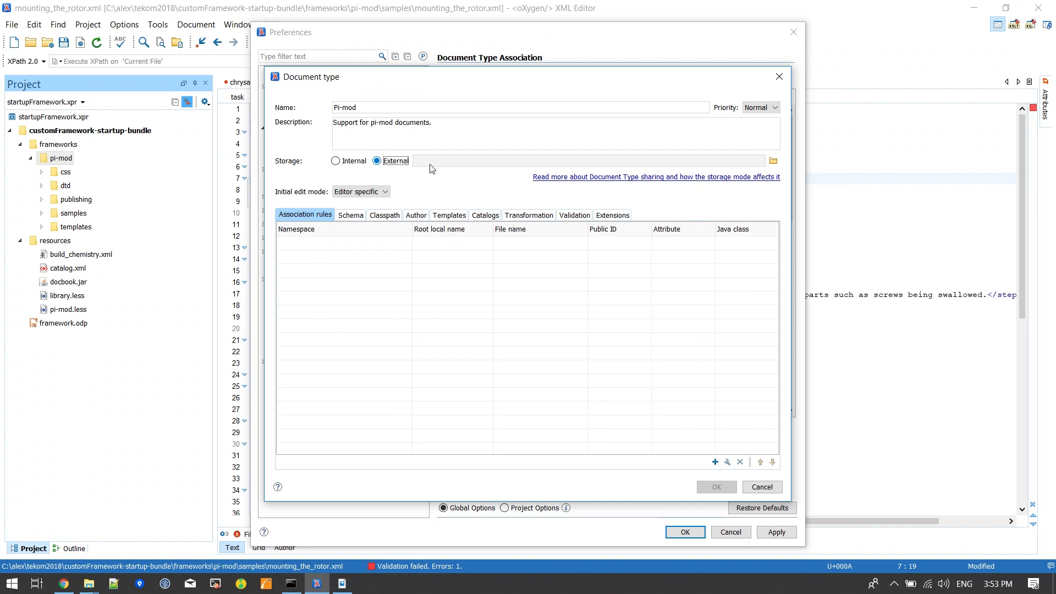
click(773, 161)
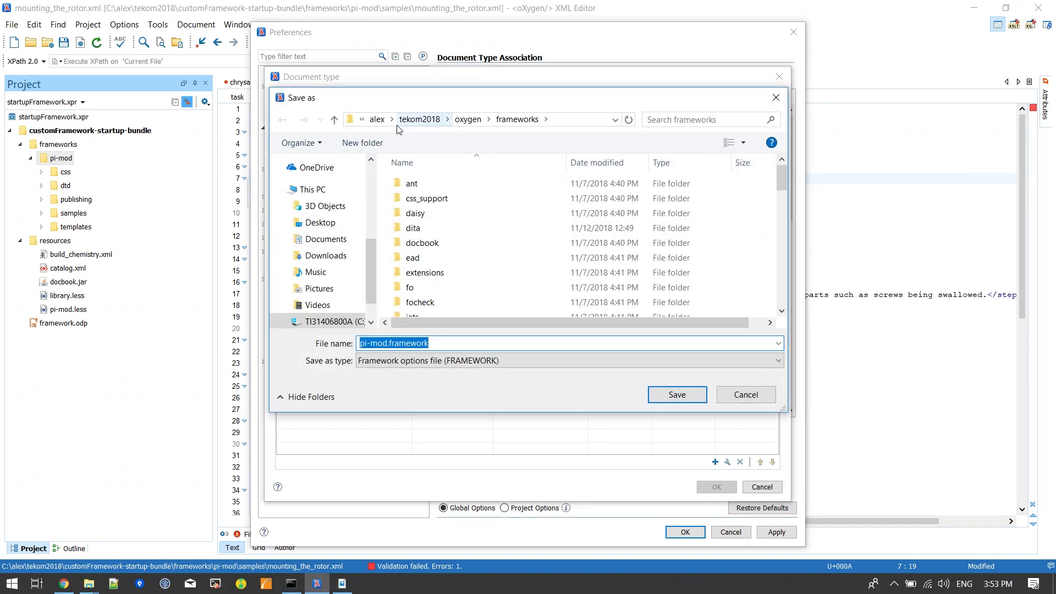
click(420, 119)
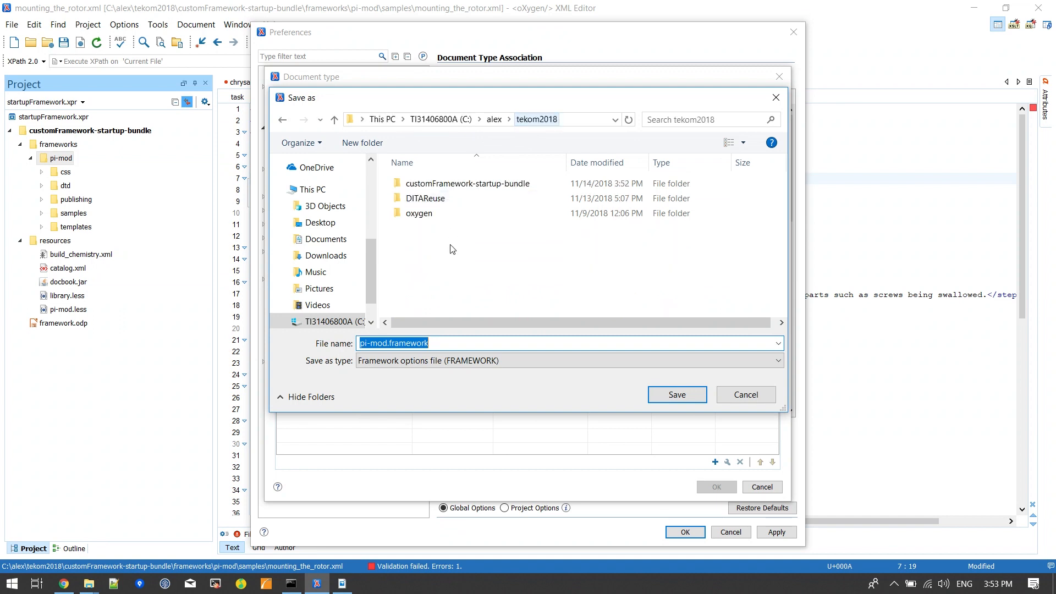
double_click(477, 189)
double_click(438, 187)
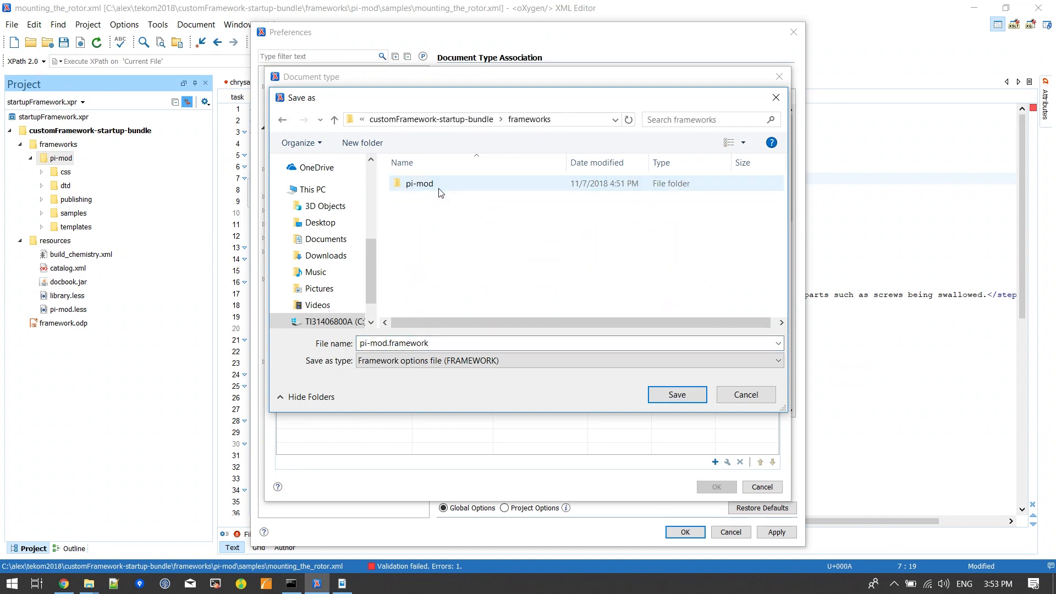
double_click(439, 186)
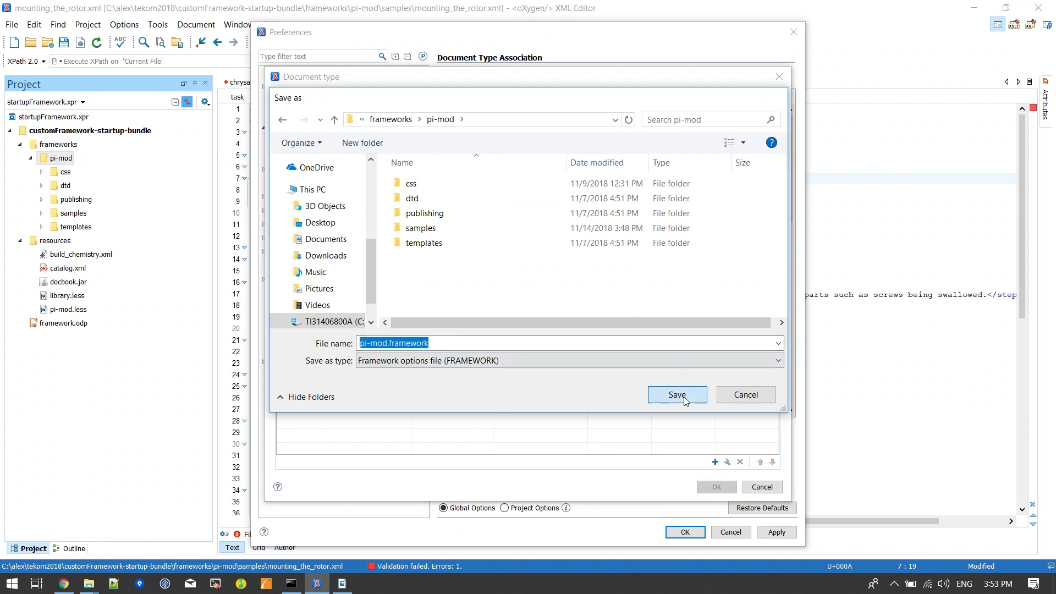
click(684, 396)
Step: Check the external storage path of the Pi-mod document type, and save the document type and the preferences
drag(628, 163, 651, 165)
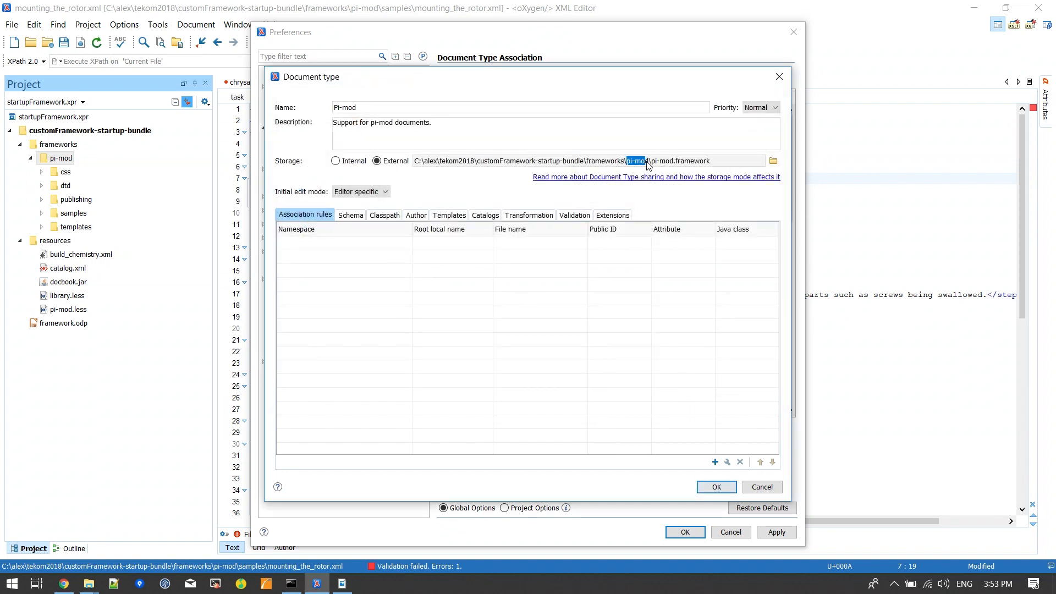
drag(415, 161, 472, 160)
click(475, 160)
triple_click(688, 160)
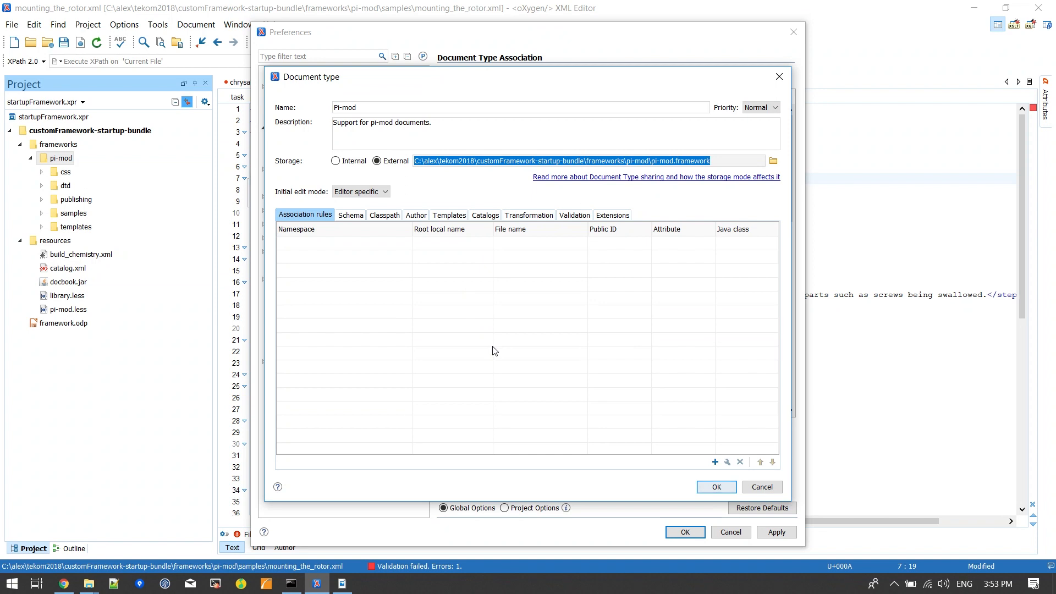
click(377, 161)
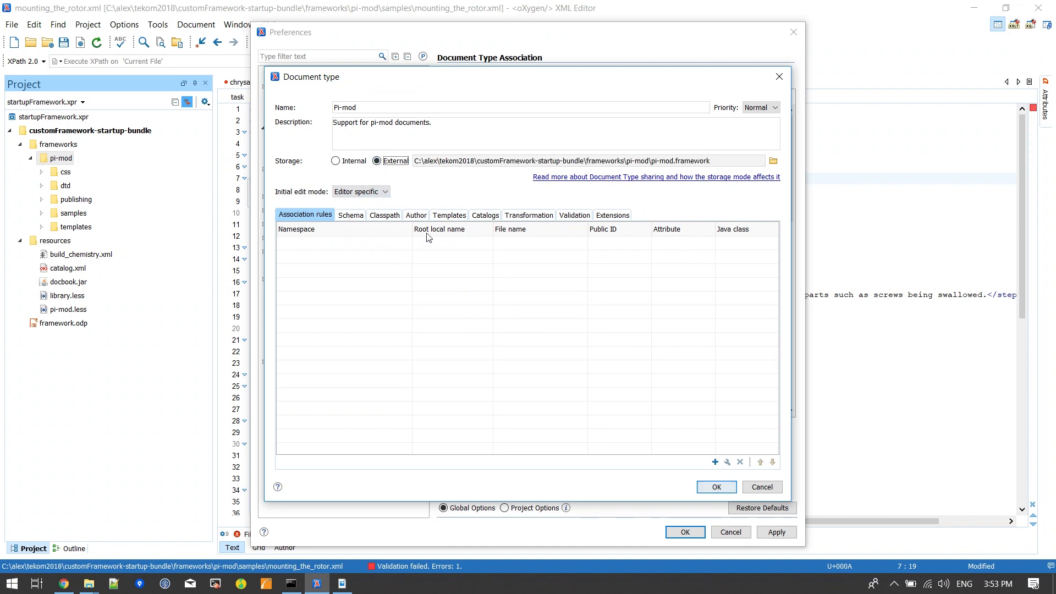
click(717, 488)
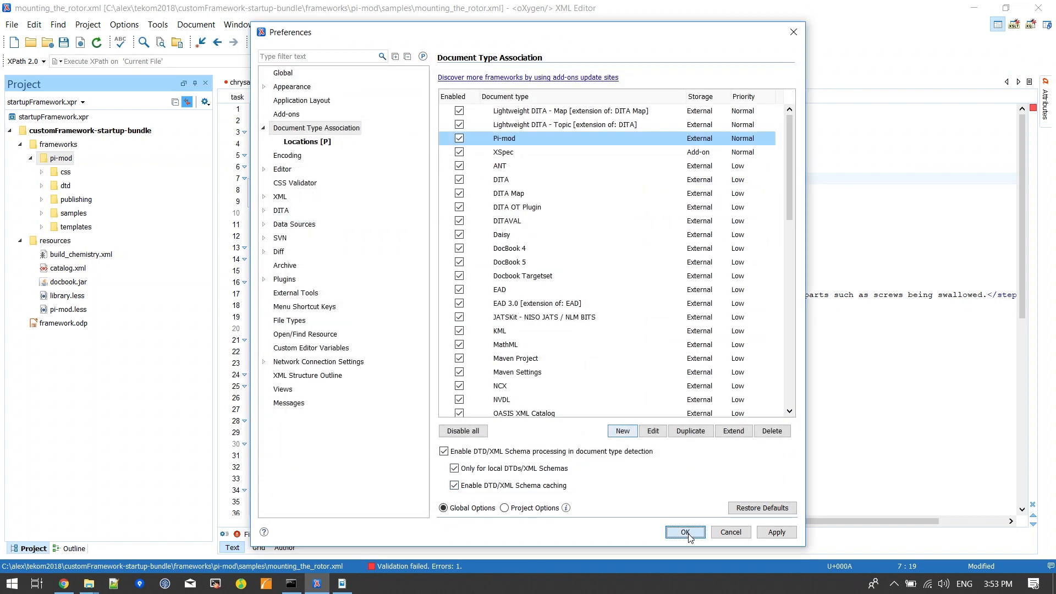
click(685, 532)
Step: Validate mounting_the_rotor.xml and close the list of validation problems
click(398, 218)
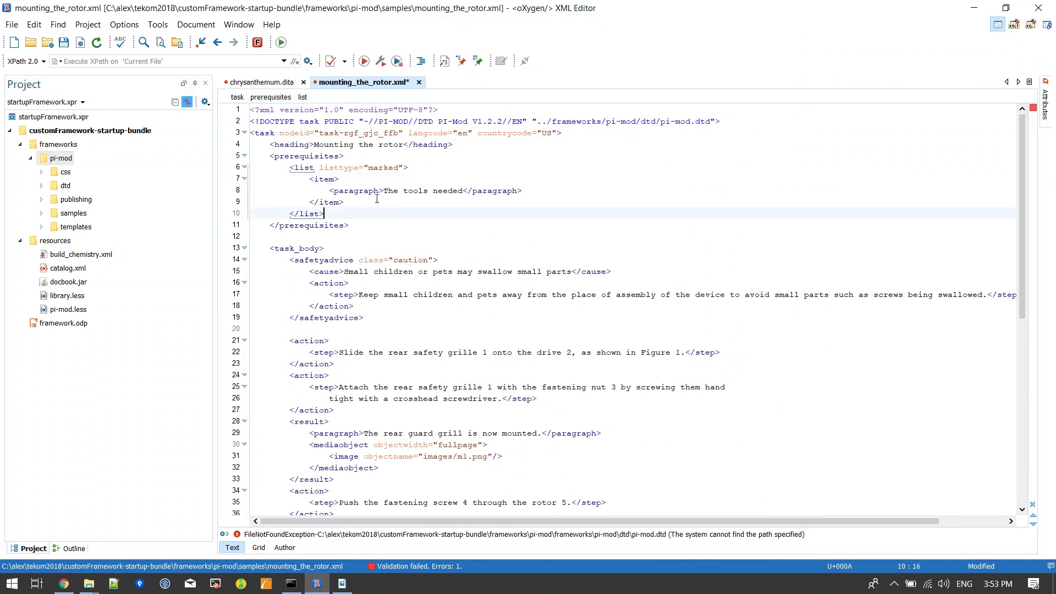
click(332, 62)
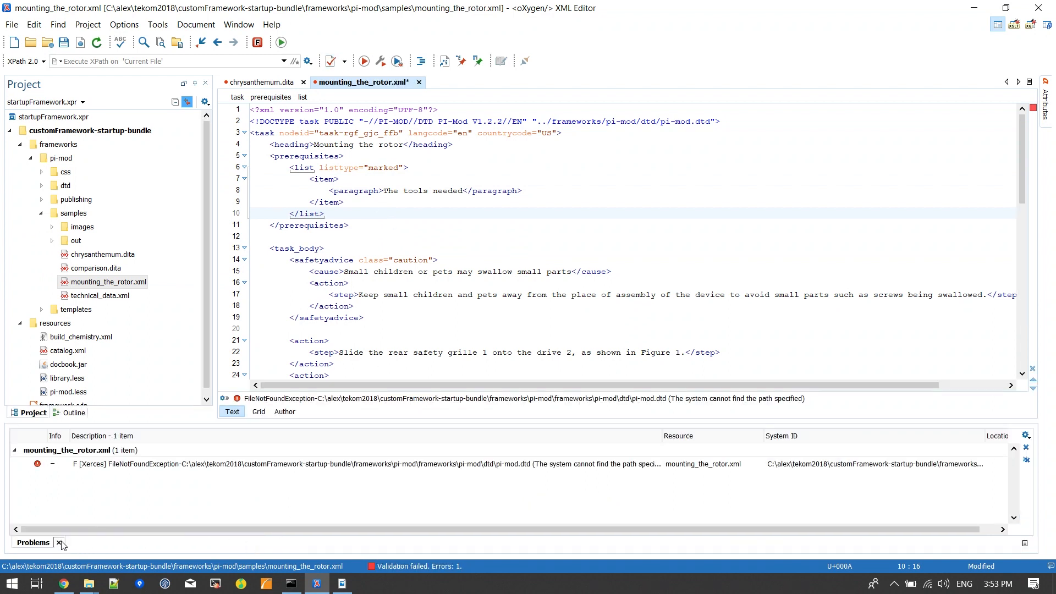
click(59, 544)
Step: Show the Properties view for mounting_the_rotor.xml and widen it so its values can be read
click(239, 25)
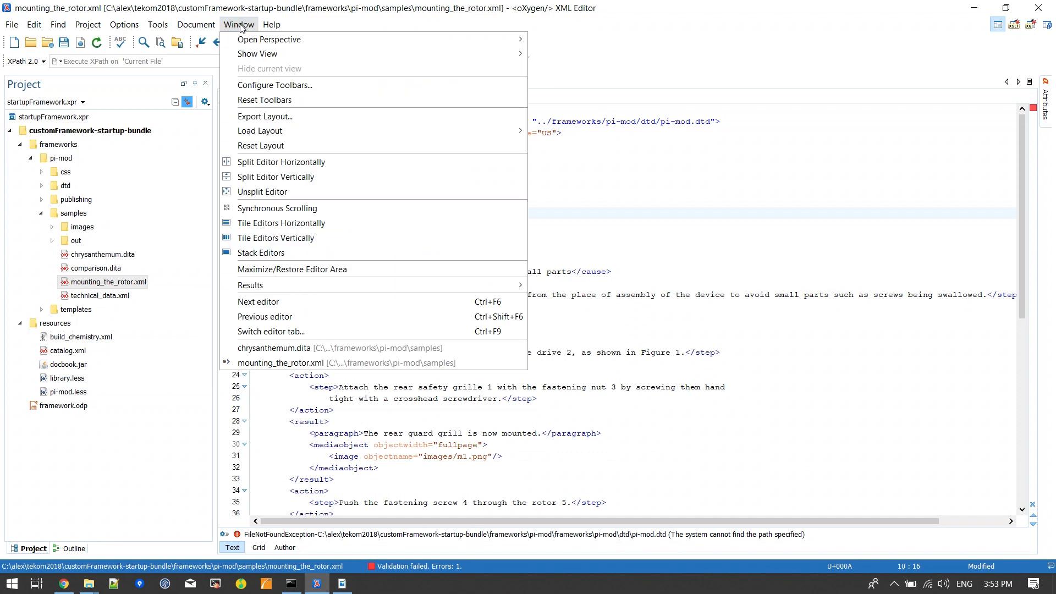
mouse_move(254, 56)
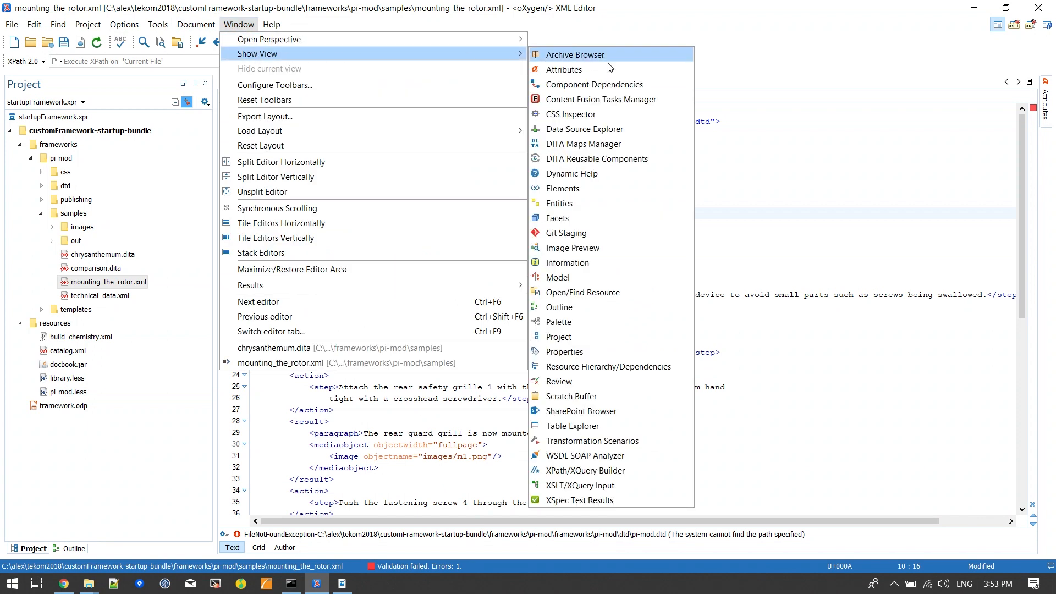
click(565, 352)
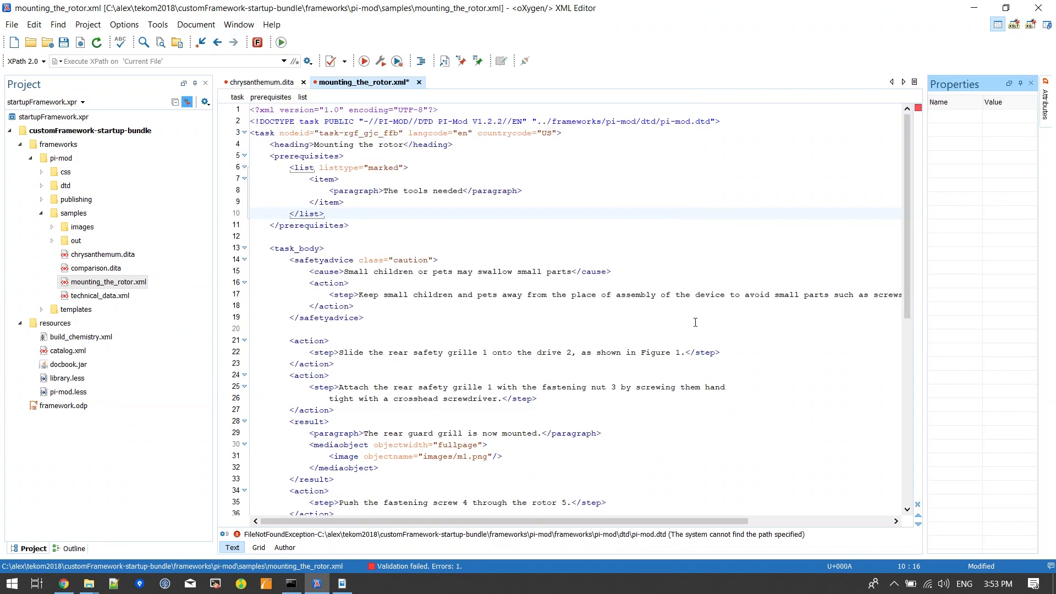
click(539, 283)
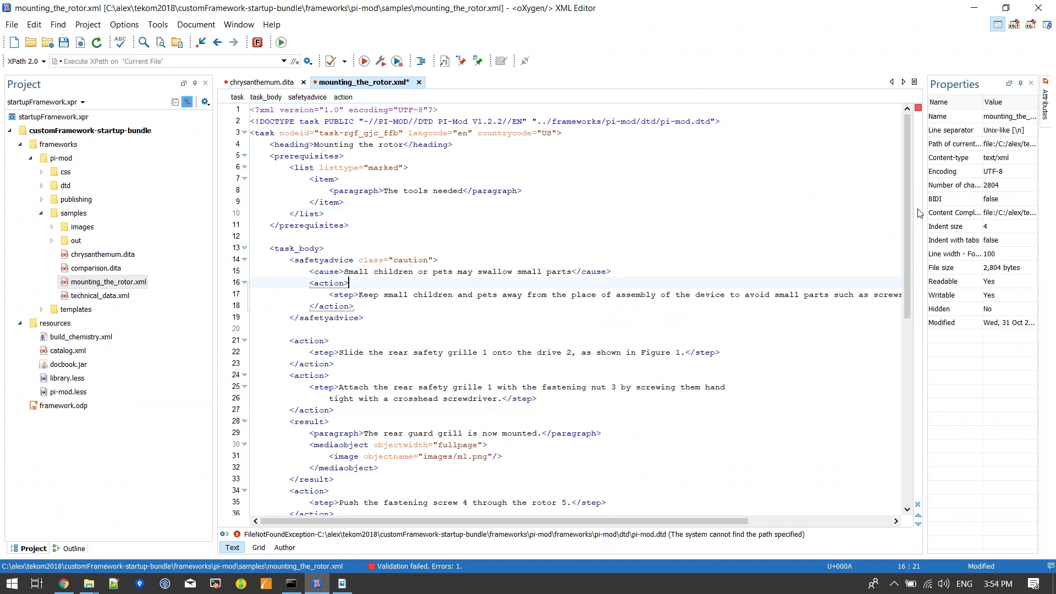
drag(925, 226, 879, 230)
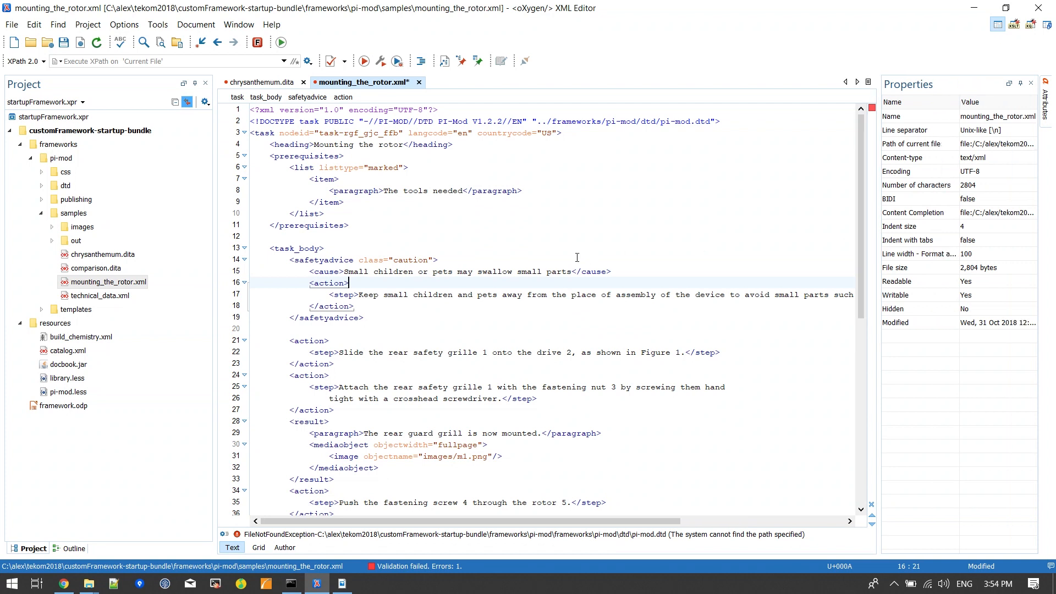
Step: Examine the association rules of the Pi-mod document type in the preferences, and leave without changing anything
click(124, 24)
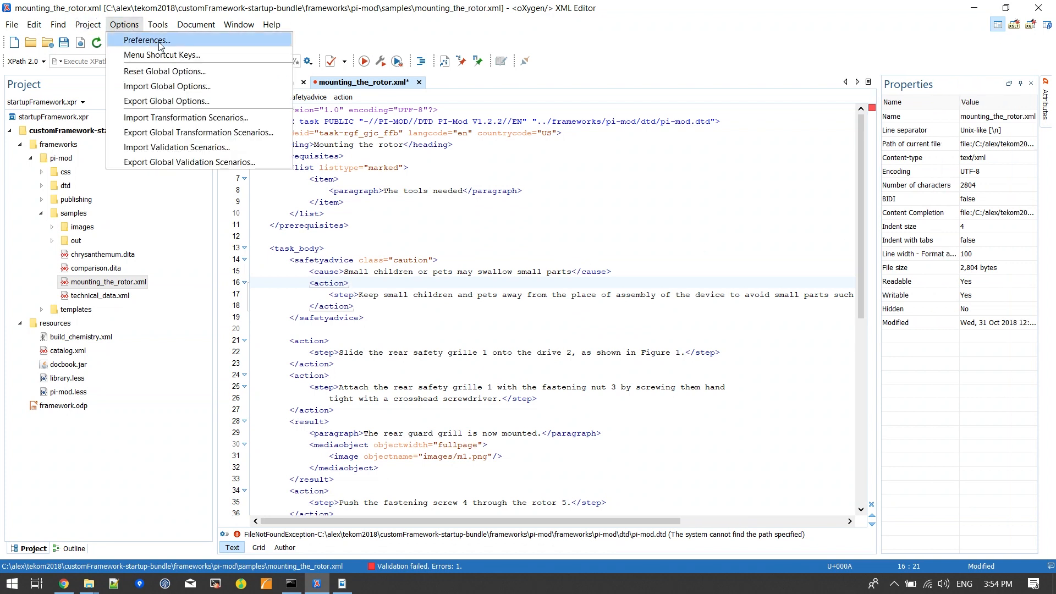
click(160, 41)
double_click(524, 139)
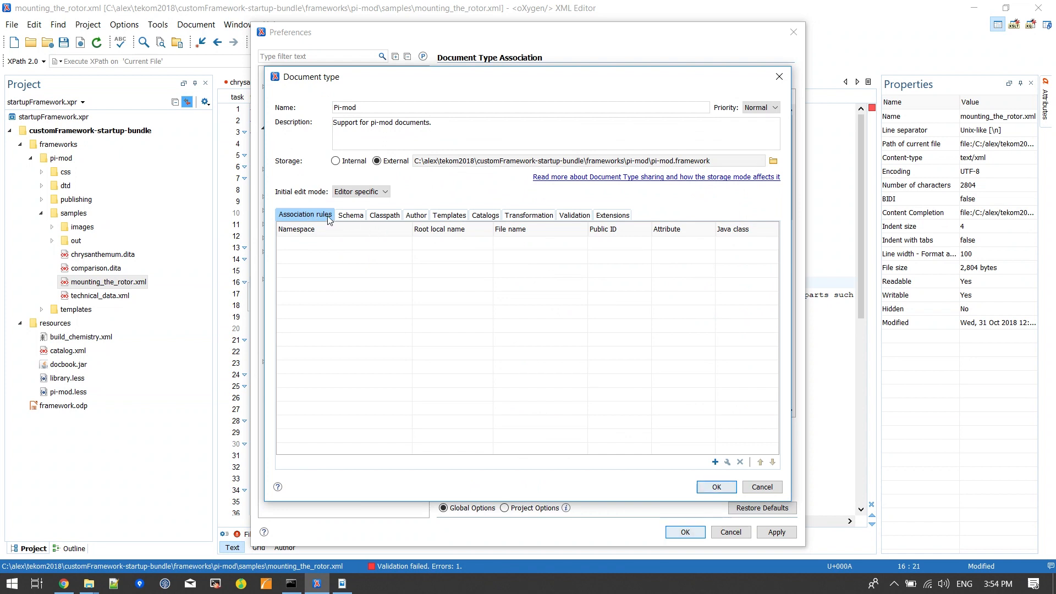
key(Escape)
key(Escape)
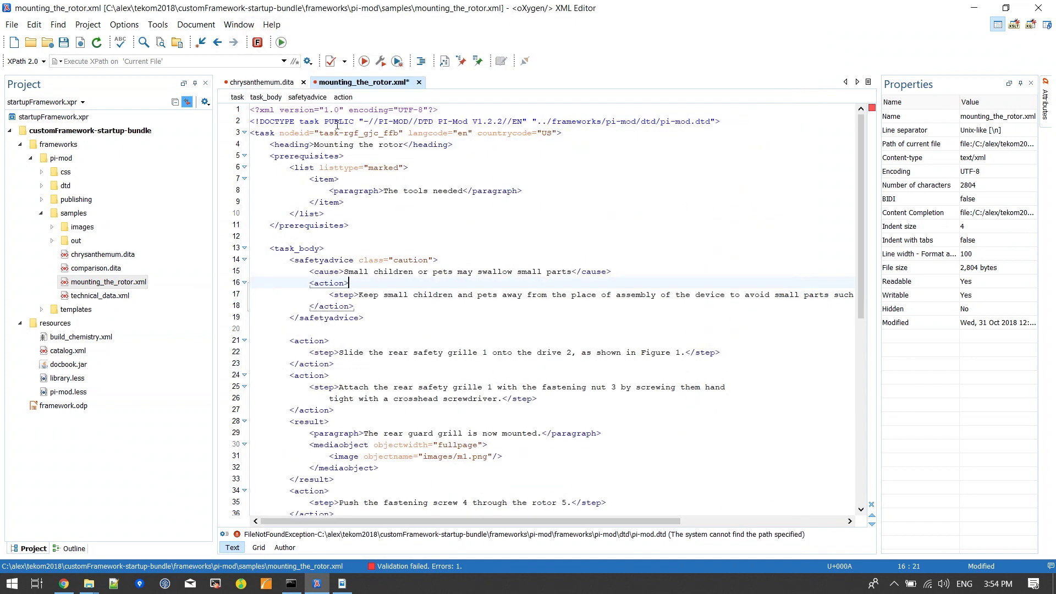
Step: Copy the DOCTYPE public ID from mounting_the_rotor.xml and add an association rule matching -//PI-MOD//DTD PI-Mod V1.2.2//EN to the Pi-mod document type
drag(363, 118, 527, 118)
key(ctrl+c)
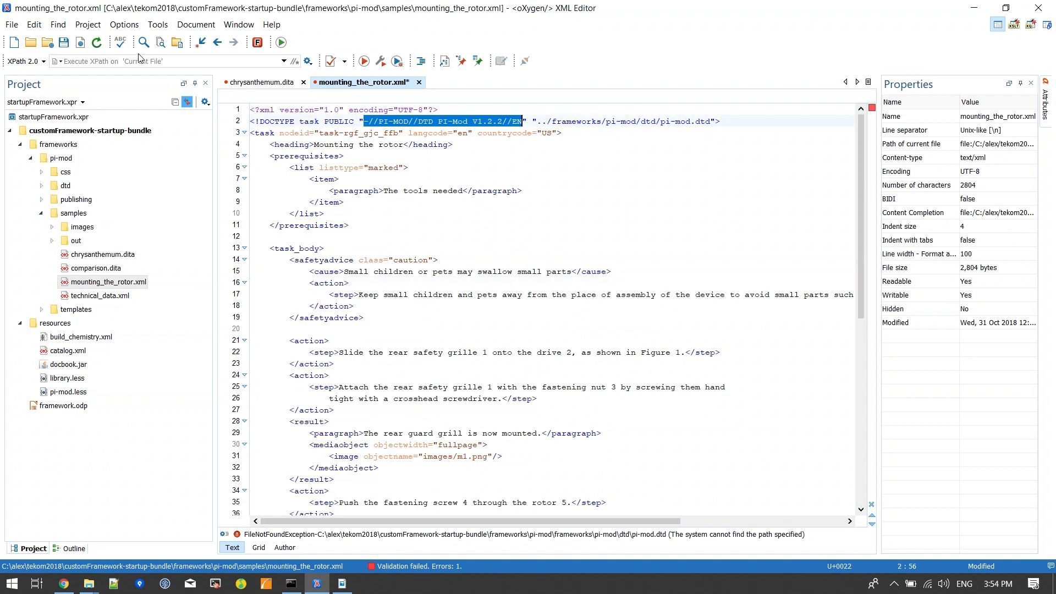
click(128, 26)
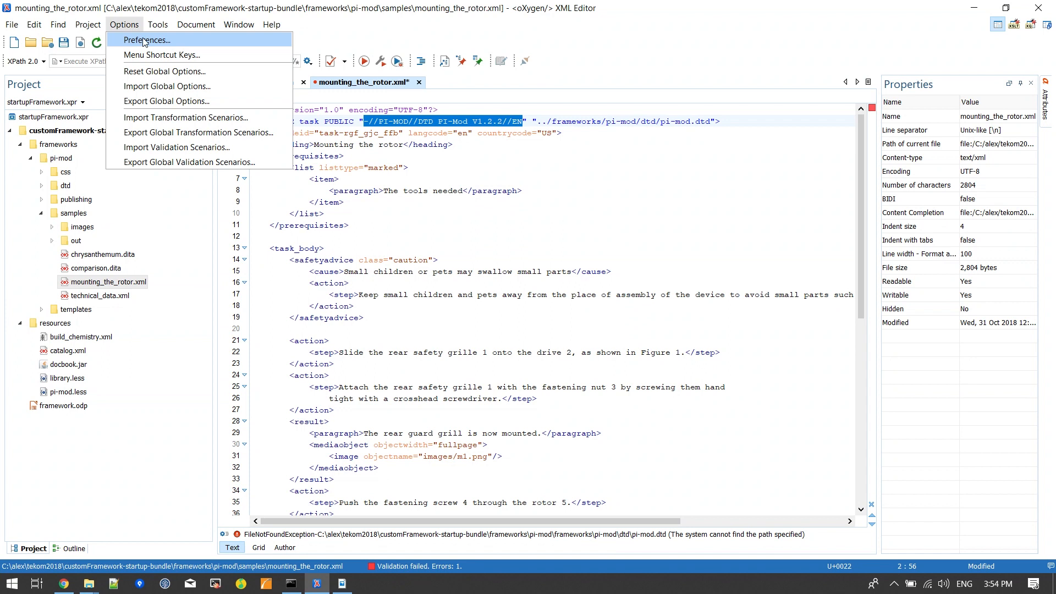
click(147, 41)
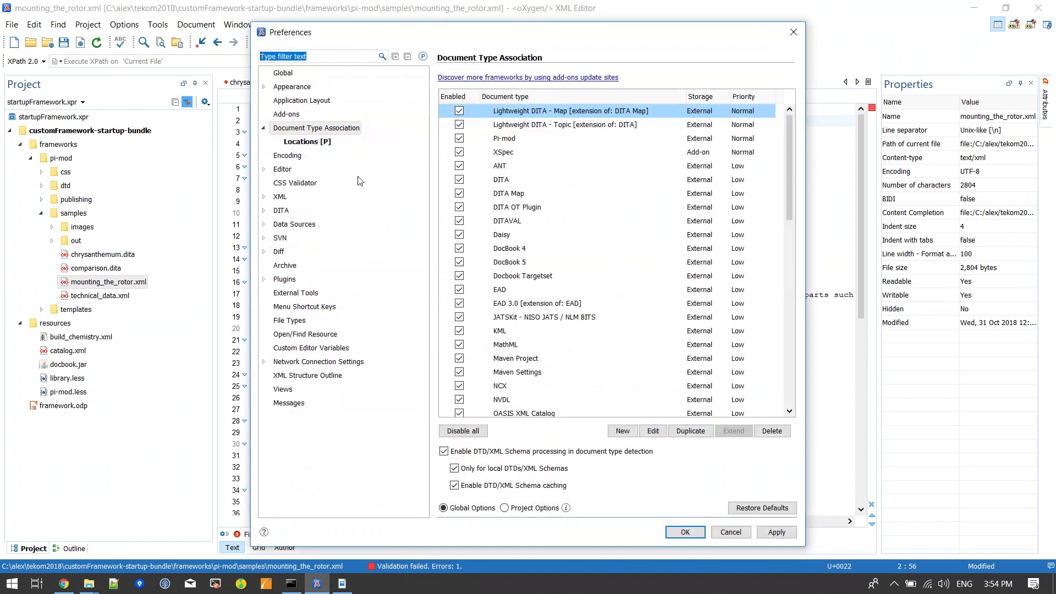
double_click(517, 139)
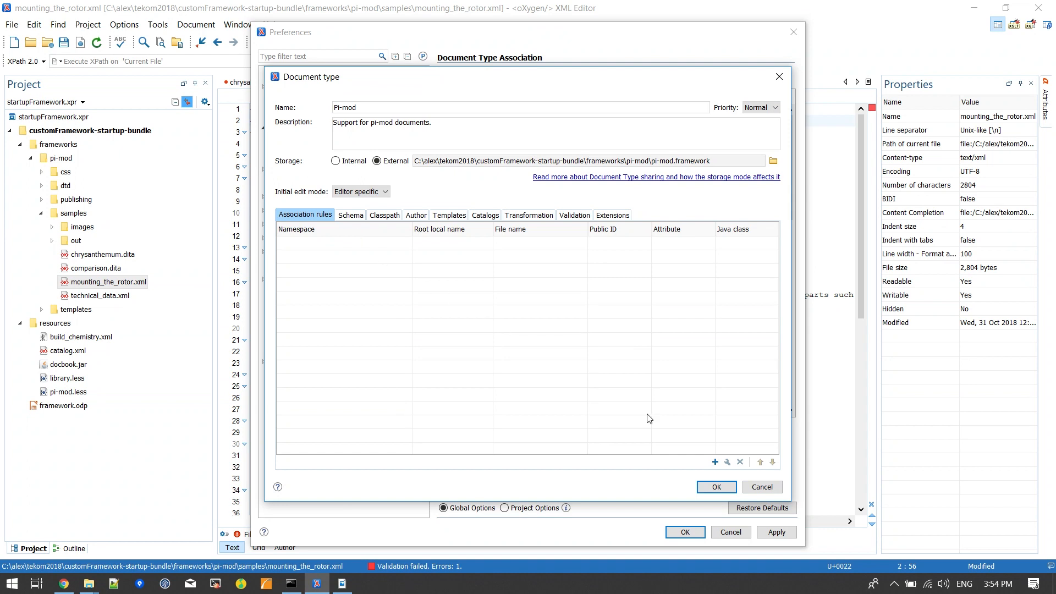
click(715, 462)
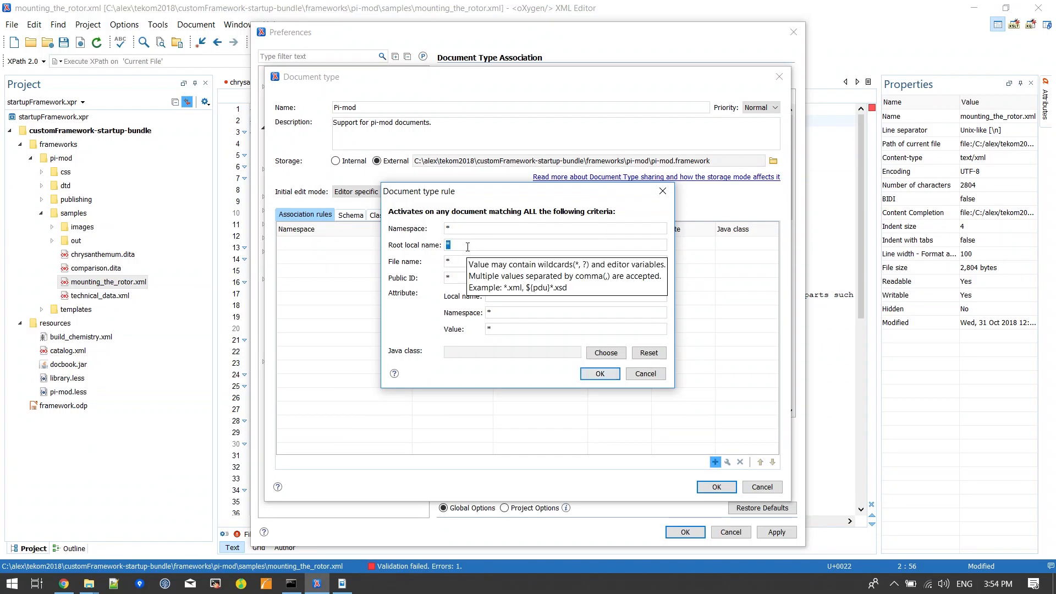
click(462, 229)
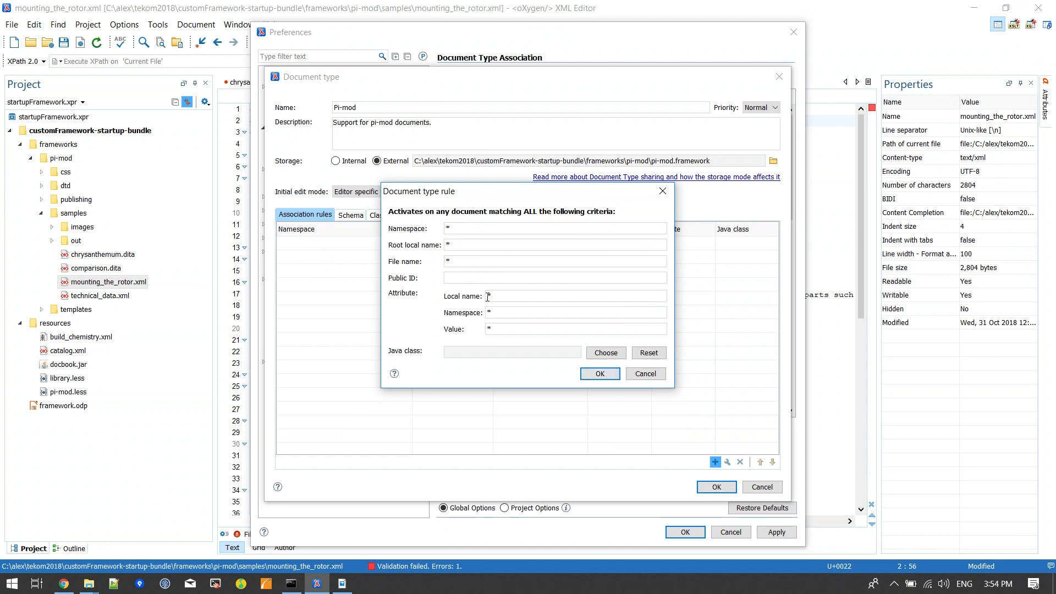
click(601, 278)
key(ctrl+v)
drag(577, 278, 461, 278)
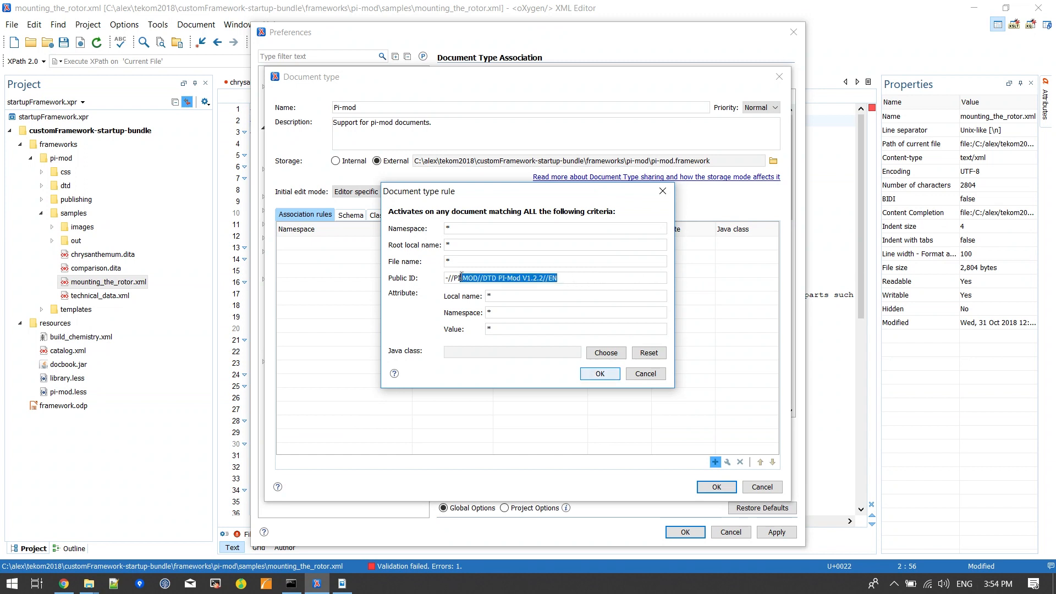
click(601, 374)
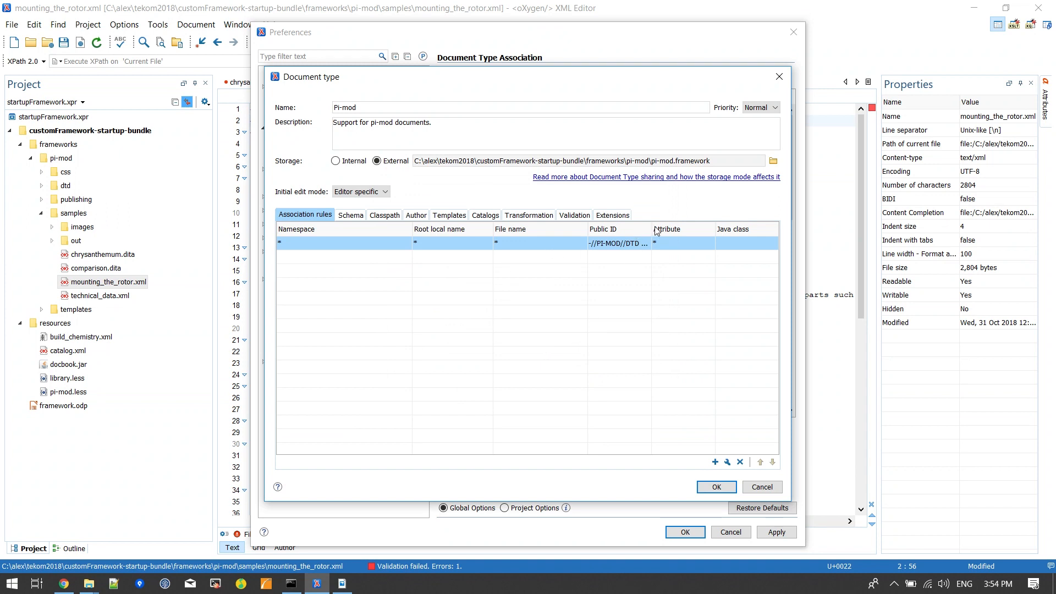
Step: Widen the Public ID column of the association rules, and save the document type and the preferences
drag(657, 231, 690, 230)
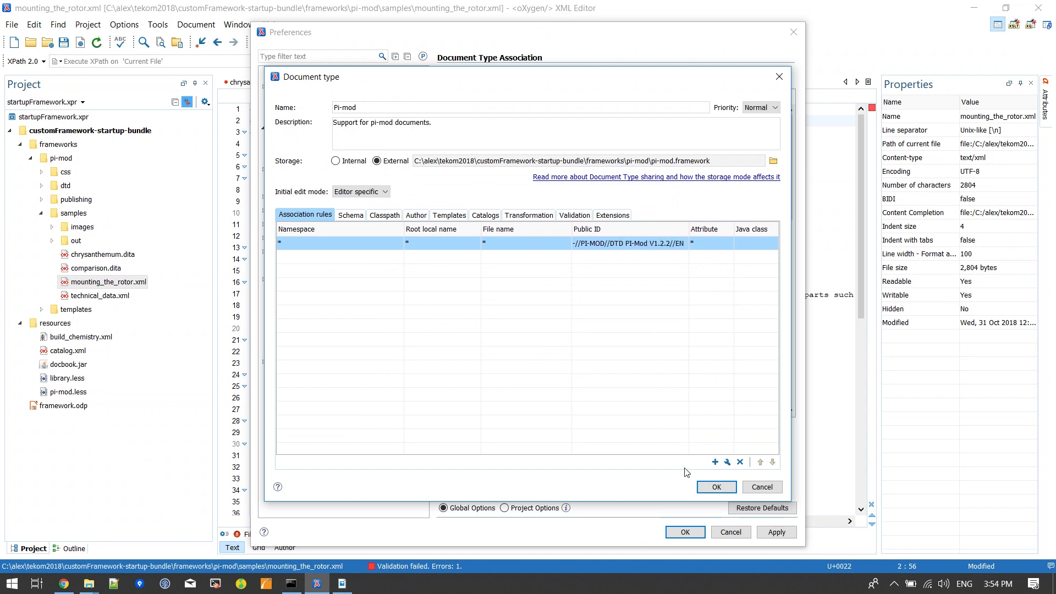
click(710, 489)
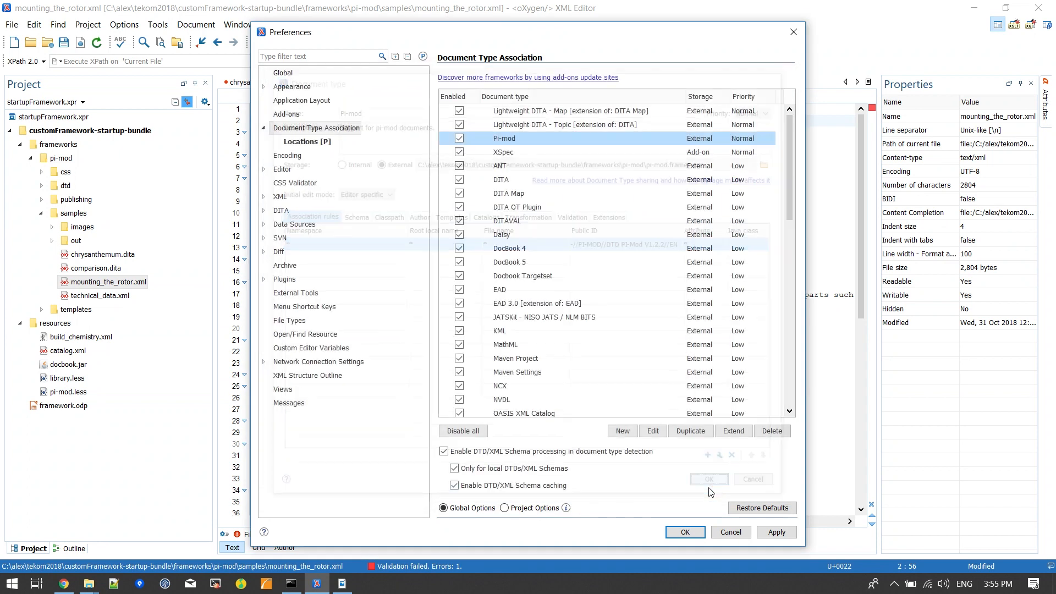
key(Return)
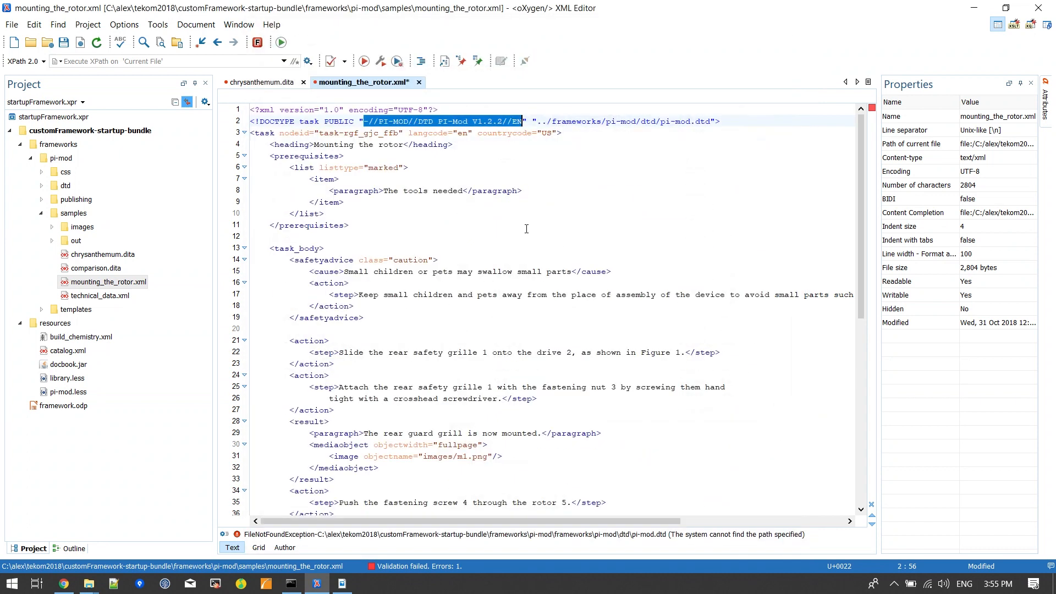
Step: Switch to chrysanthemum.dita and back to mounting_the_rotor.xml, and check the document type listed in its properties
click(499, 228)
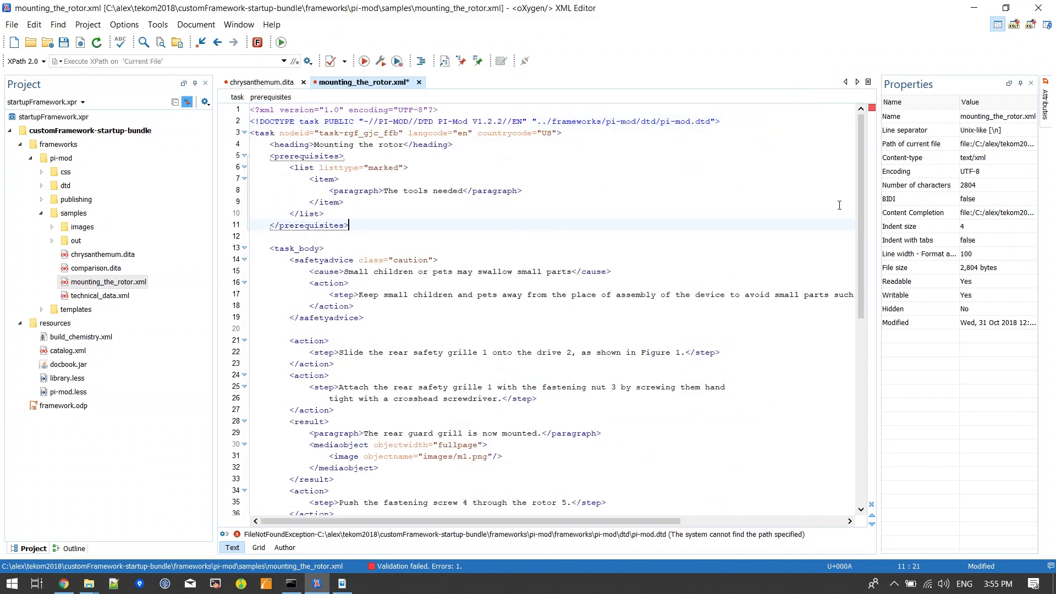
click(256, 83)
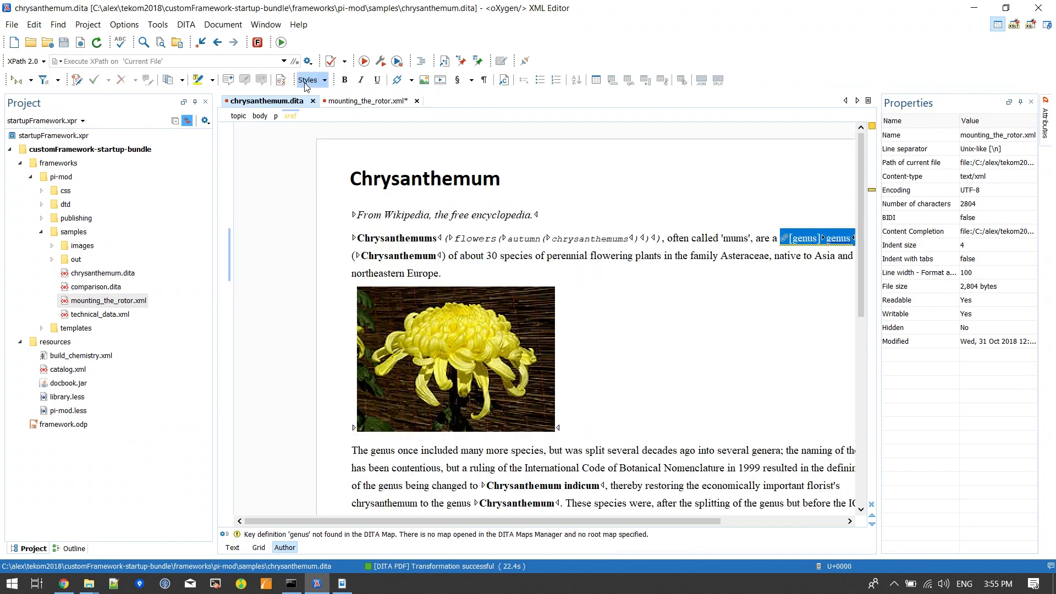
click(363, 82)
click(440, 156)
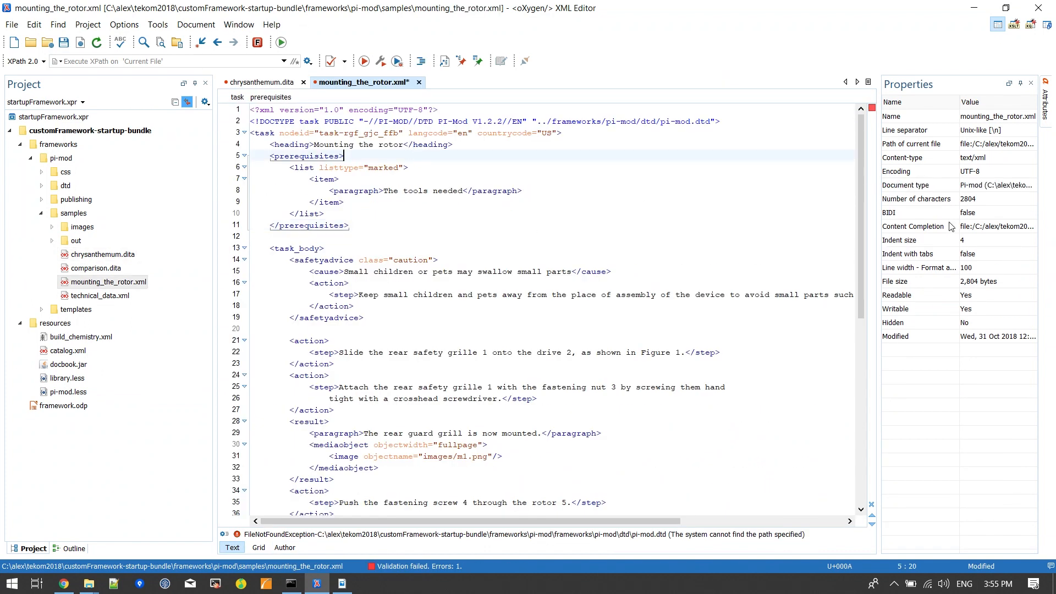
click(973, 187)
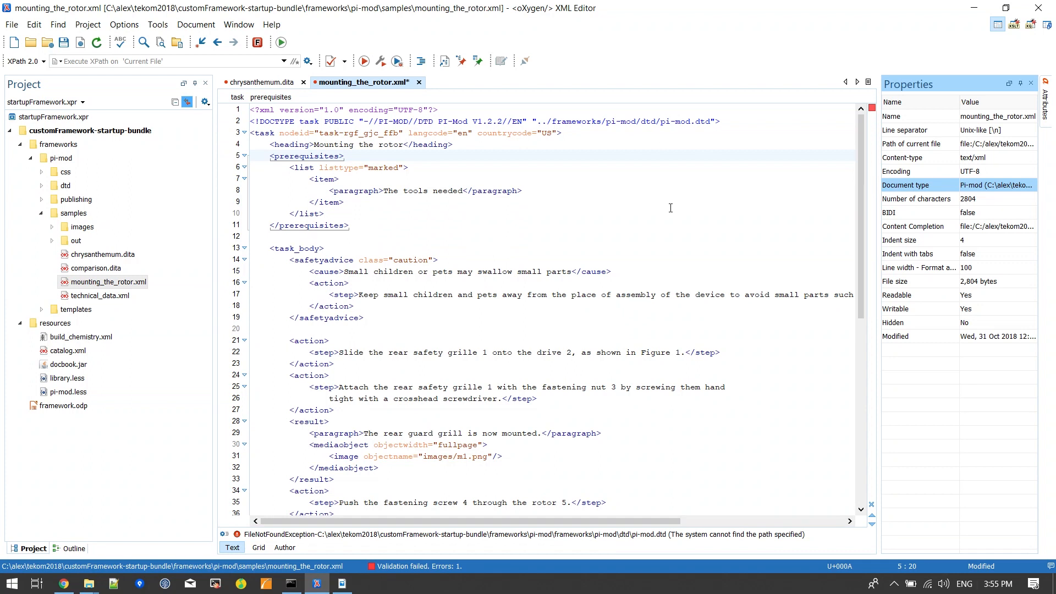
Step: Examine the files in the pi-mod framework's dtd folder and collapse the folder again
click(65, 187)
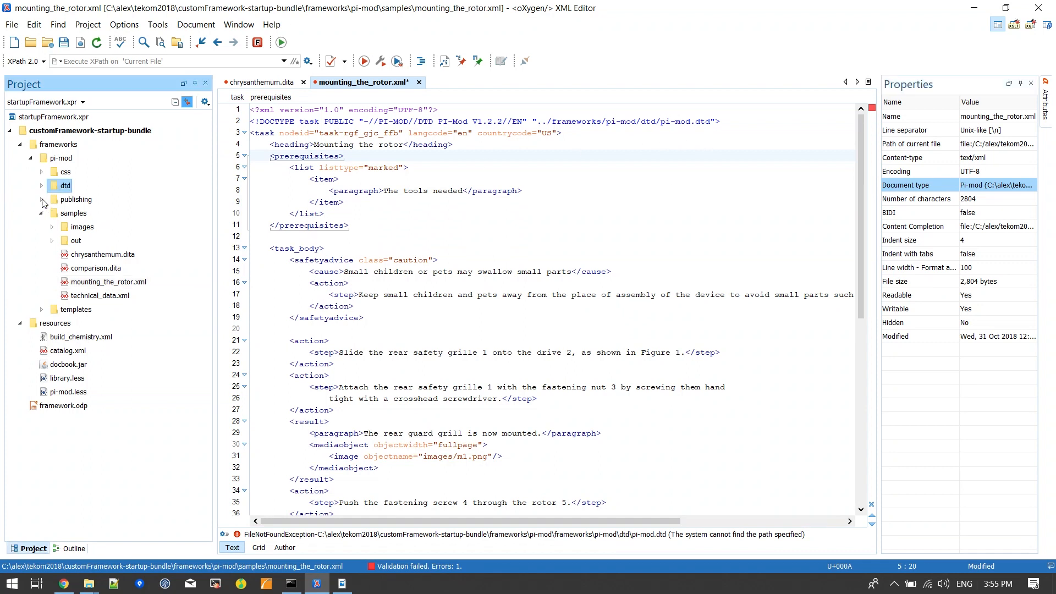
click(41, 186)
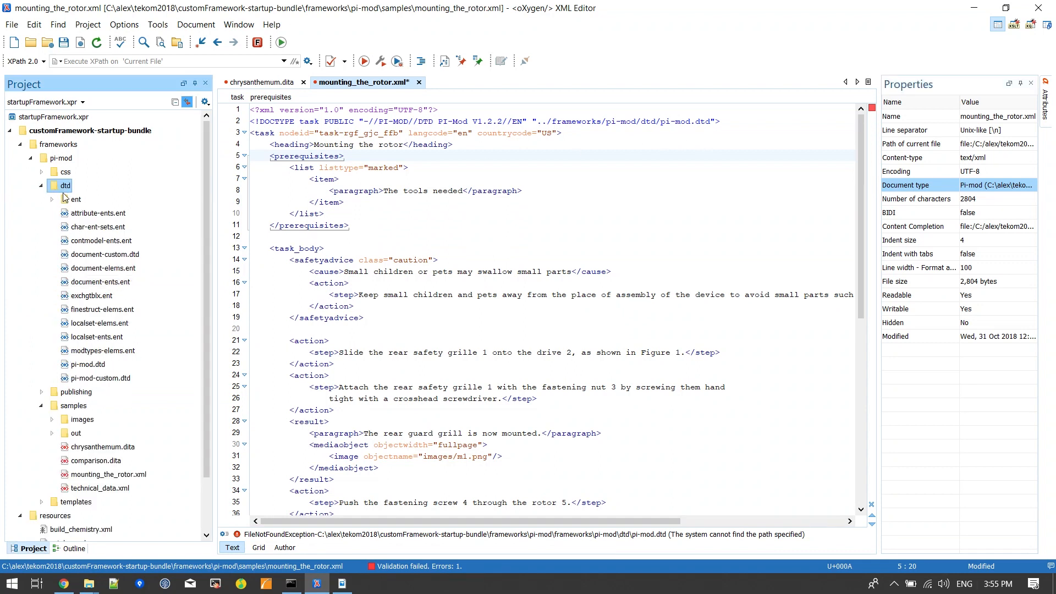
click(58, 159)
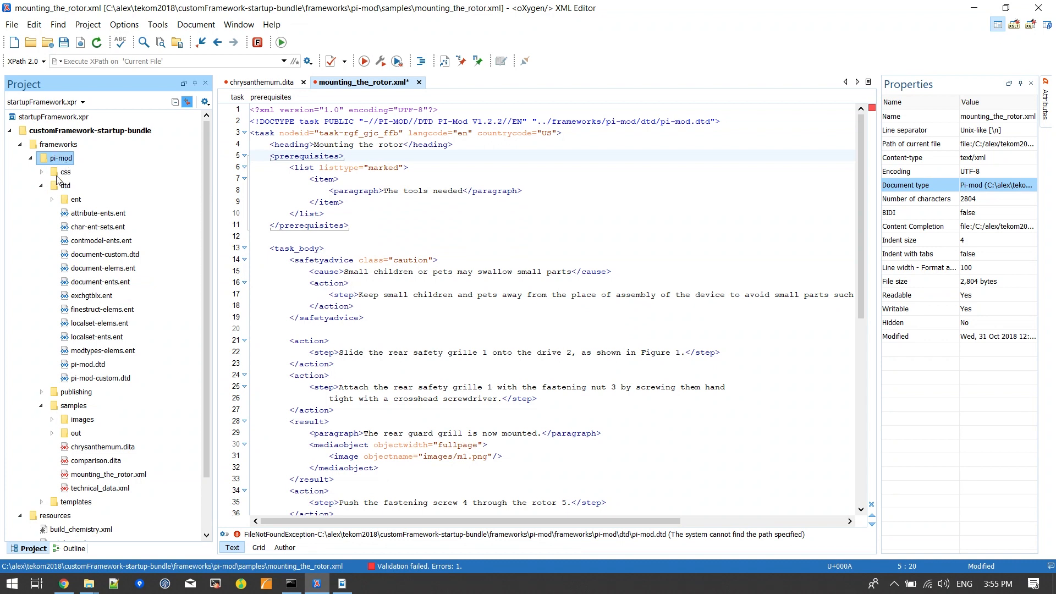
click(64, 187)
click(41, 186)
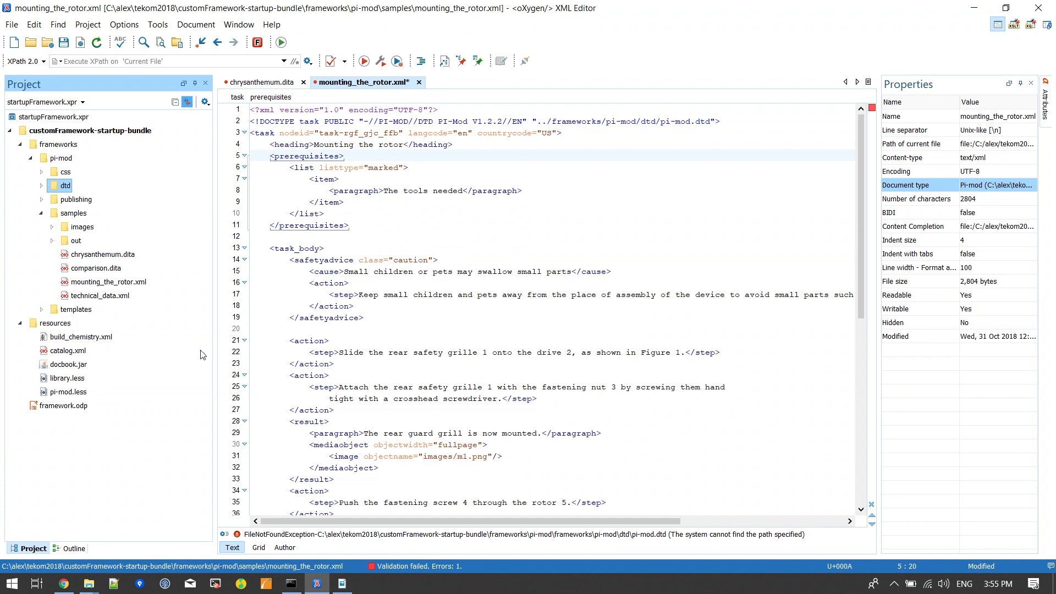
Step: Open catalog.xml from the resources folder and examine how it maps the PI-Mod public ID to its DTD file
double_click(71, 352)
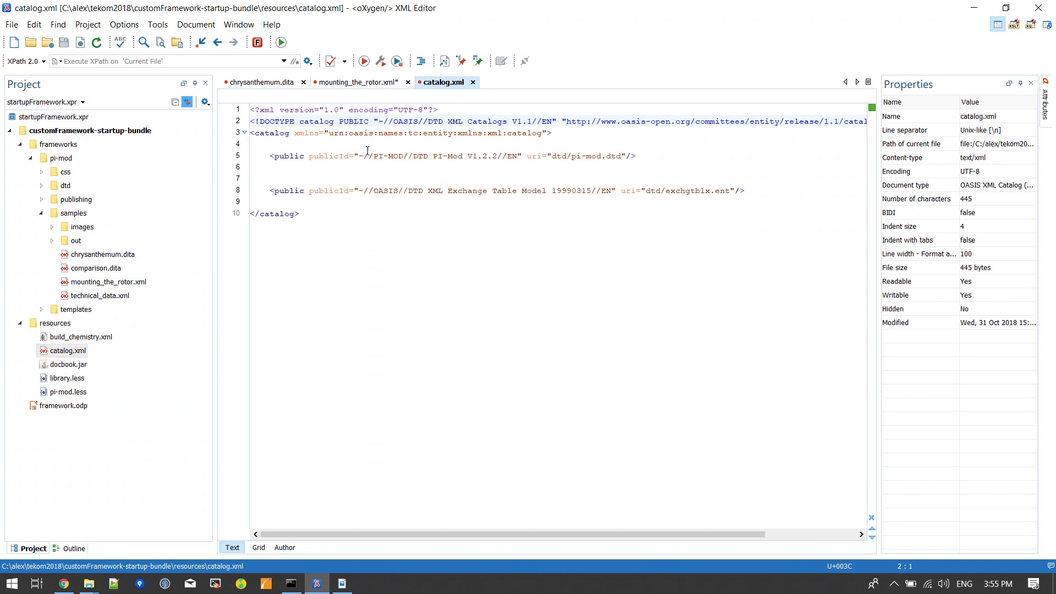
drag(360, 156, 520, 151)
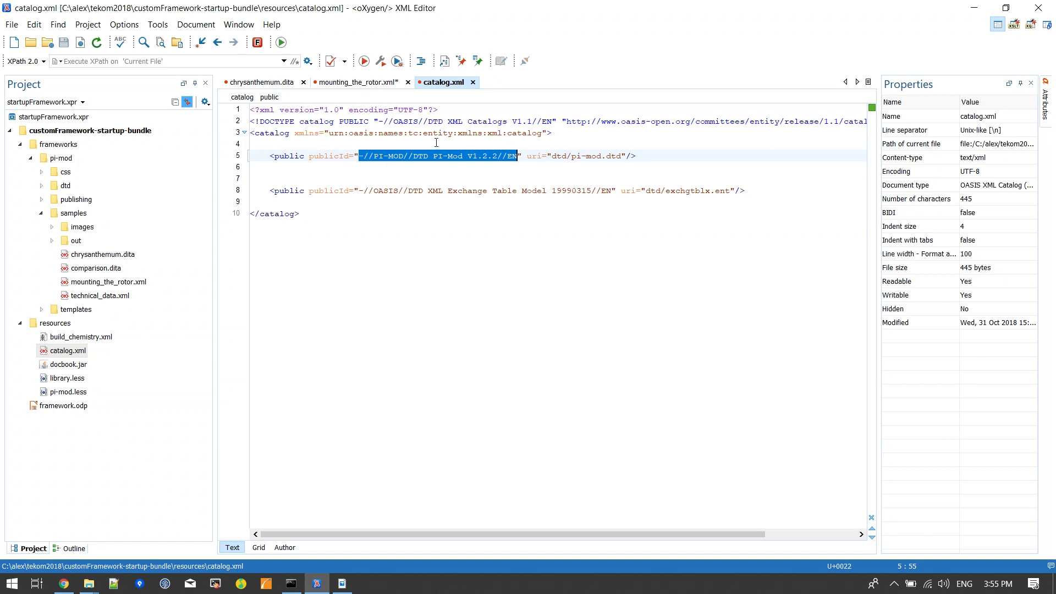
drag(551, 157, 622, 157)
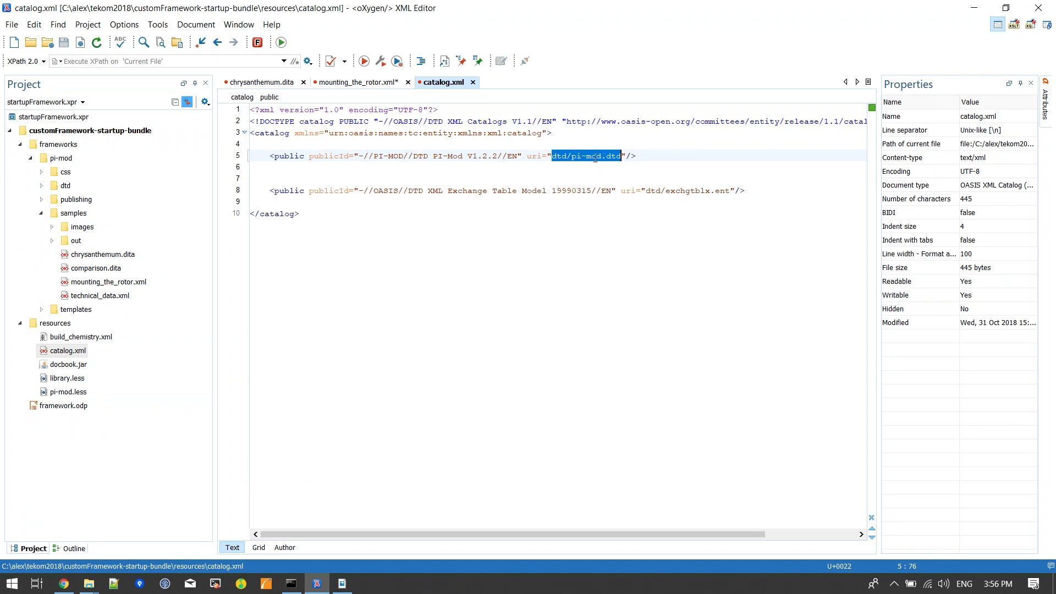
Step: Copy catalog.xml from the resources folder into the pi-mod framework folder, and collapse the samples folder
click(55, 354)
drag(67, 352, 63, 160)
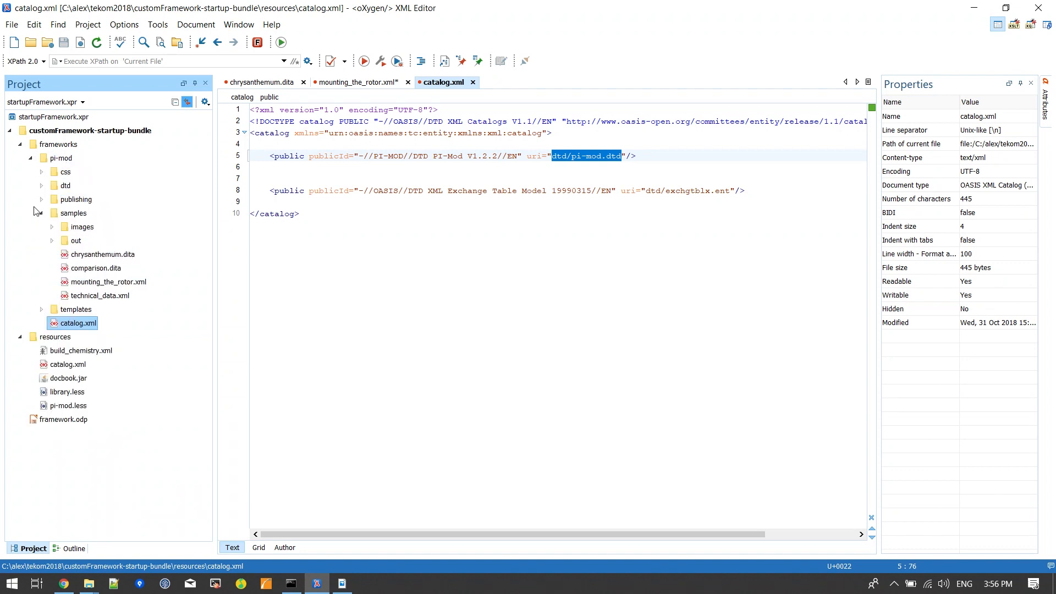
click(41, 213)
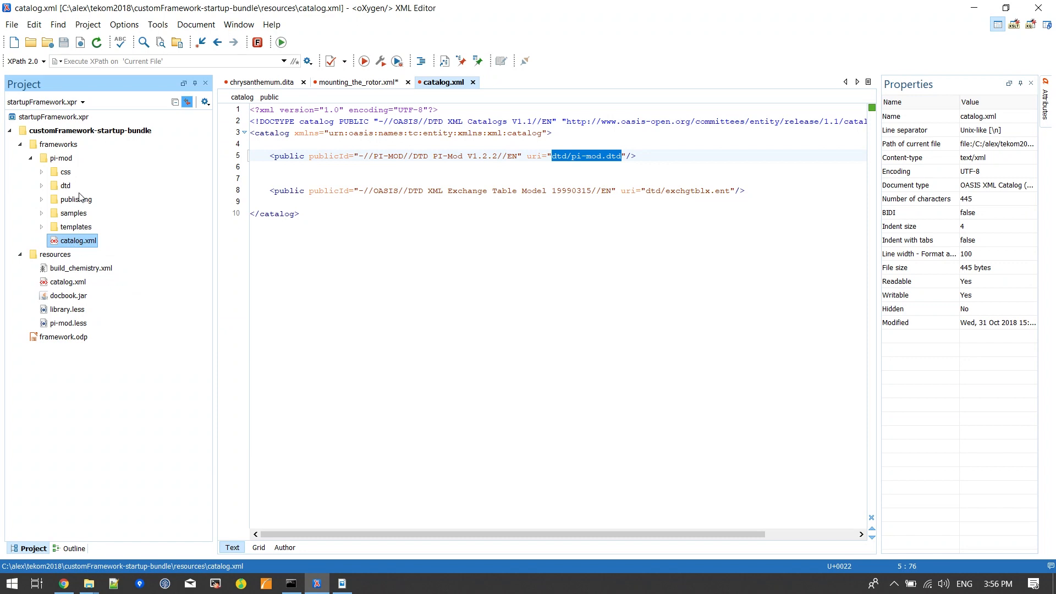
Step: Add the catalog ${framework}/catalog.xml to the Pi-mod document type, and save the document type and the preferences
click(125, 25)
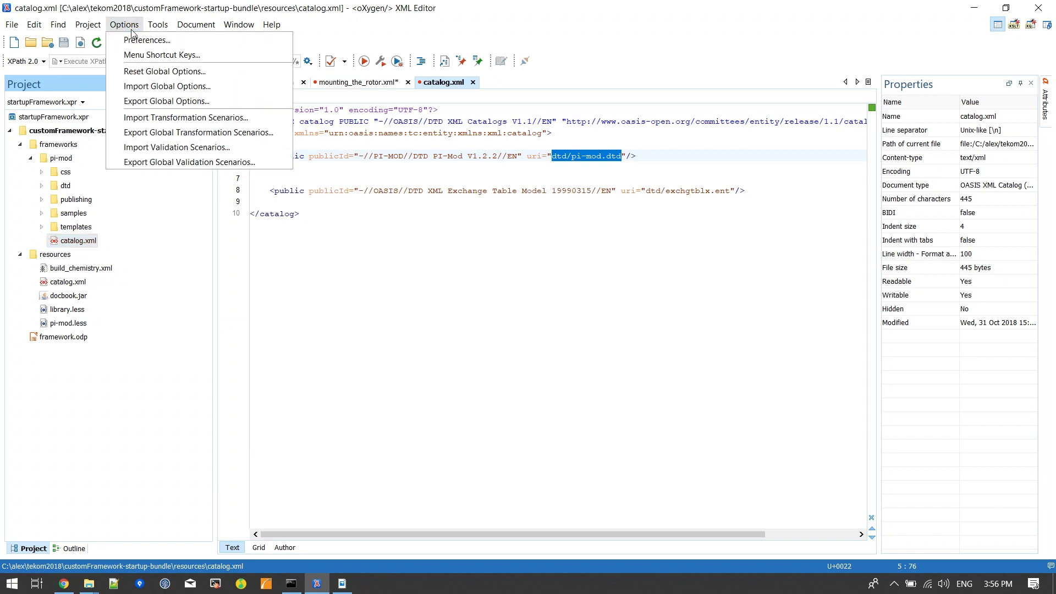
click(143, 41)
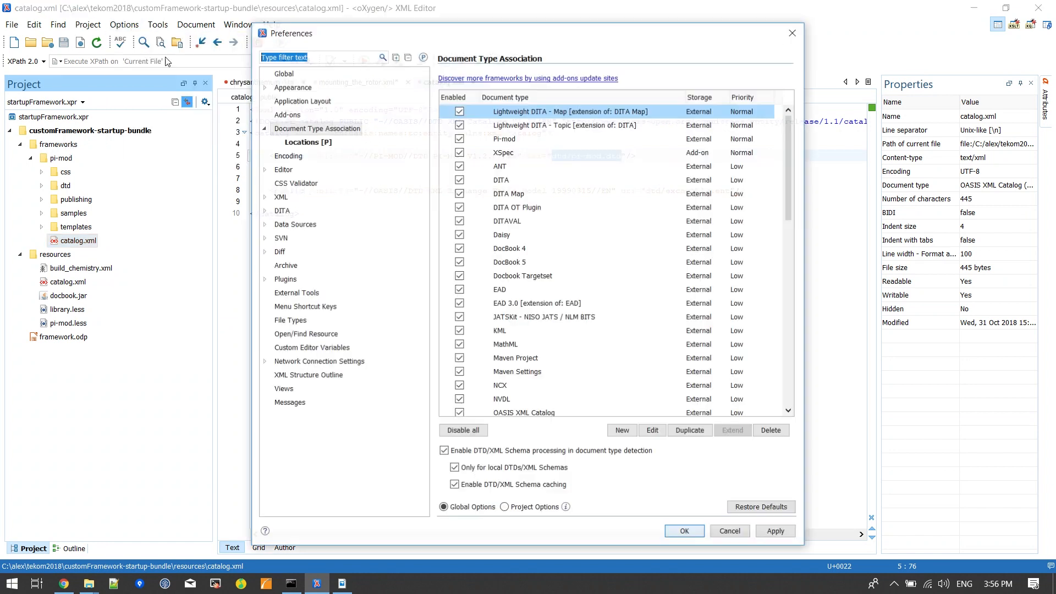
double_click(520, 138)
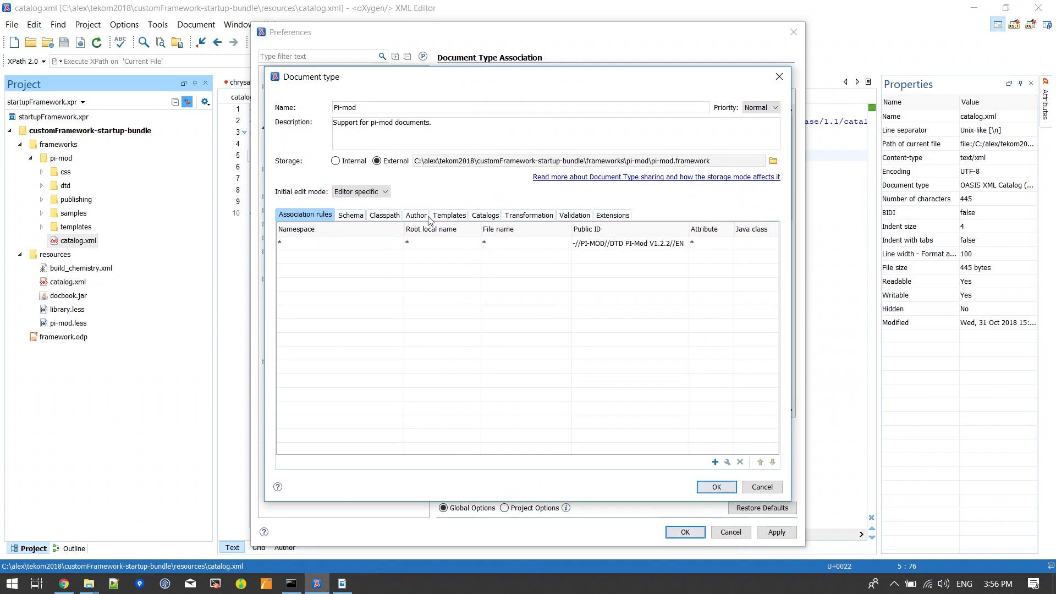
click(485, 218)
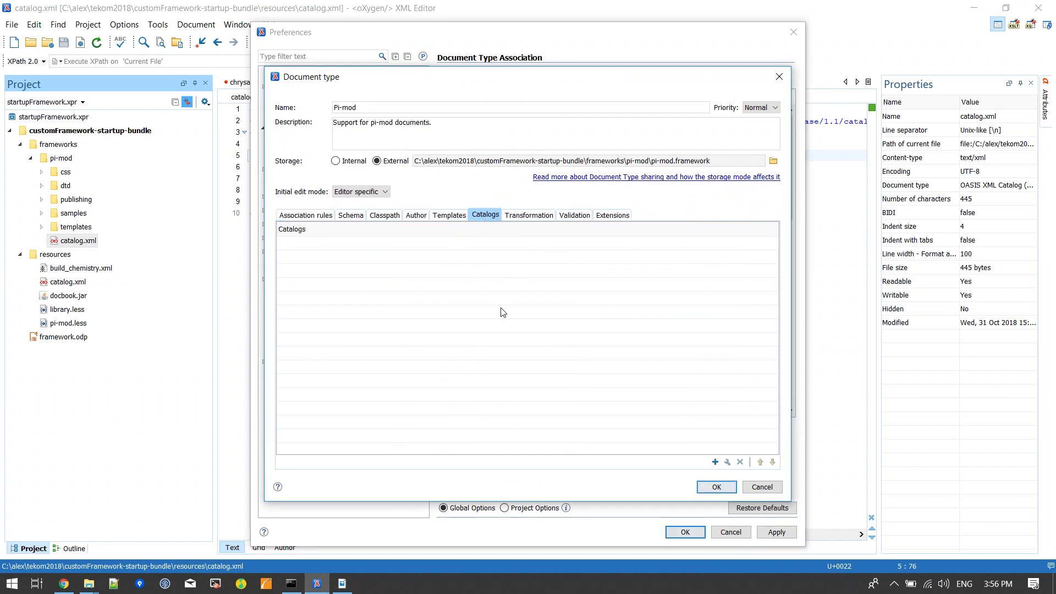
click(715, 463)
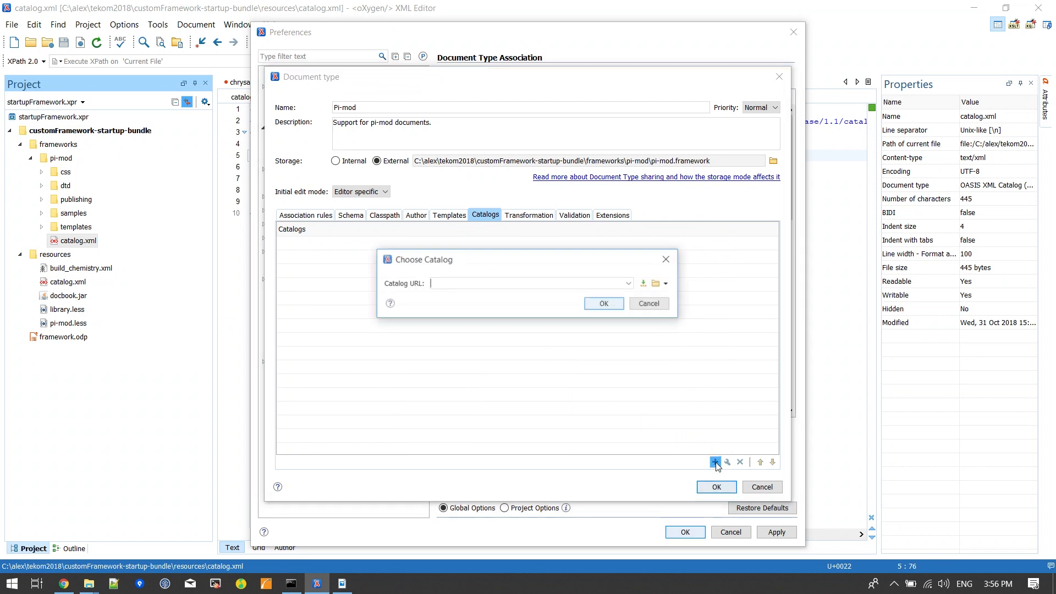
click(645, 284)
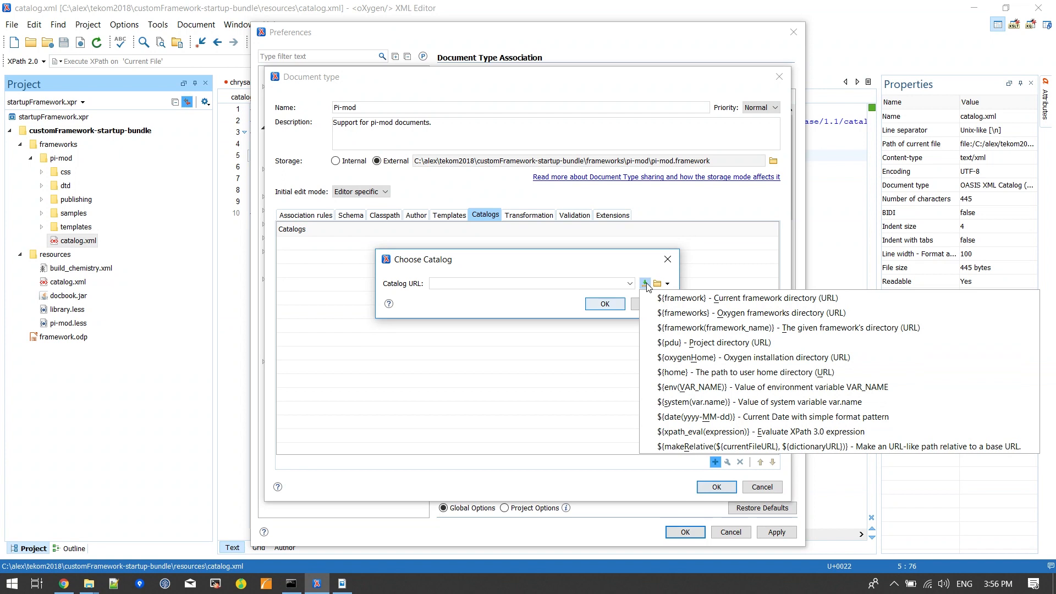
click(686, 298)
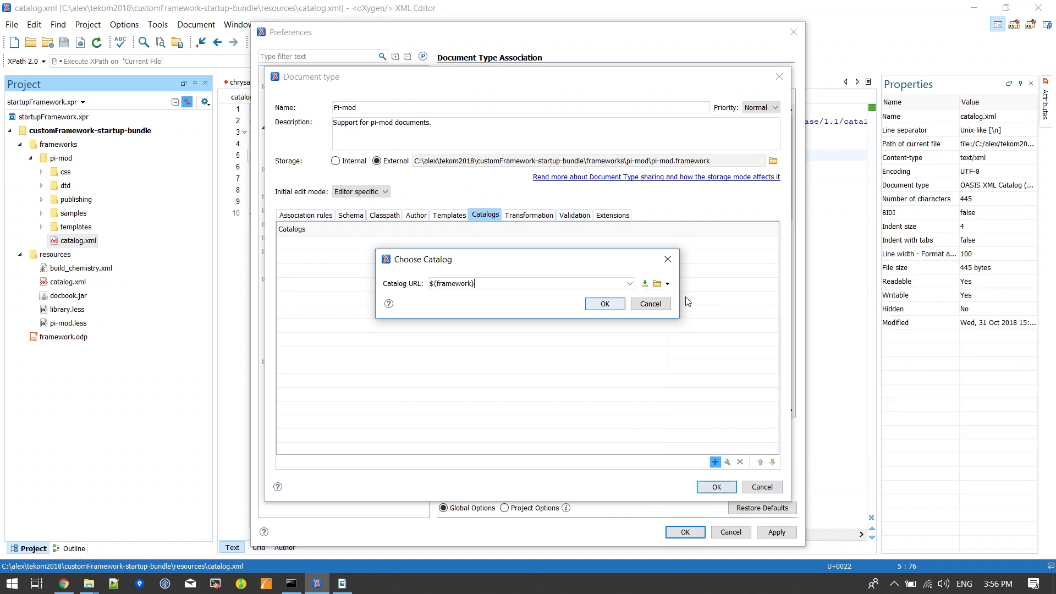
text(/)
text(catalog.xml)
click(606, 304)
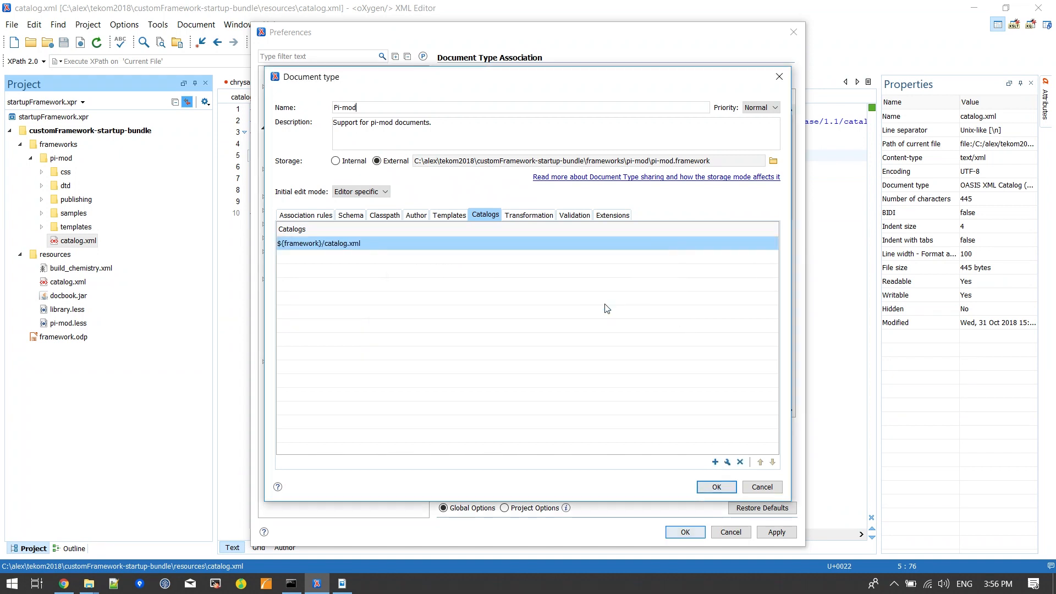
click(717, 488)
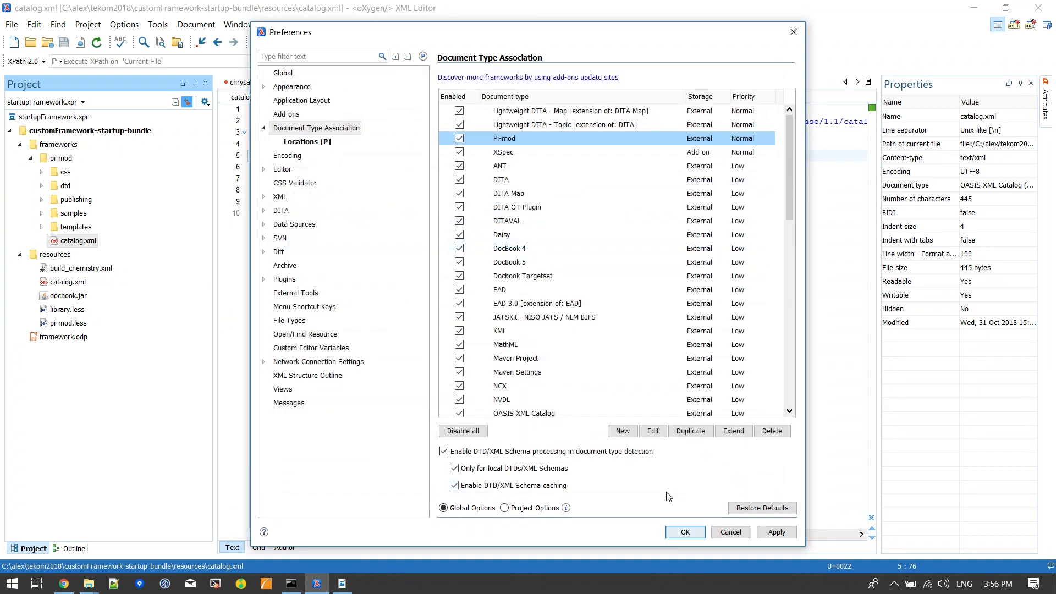
click(678, 534)
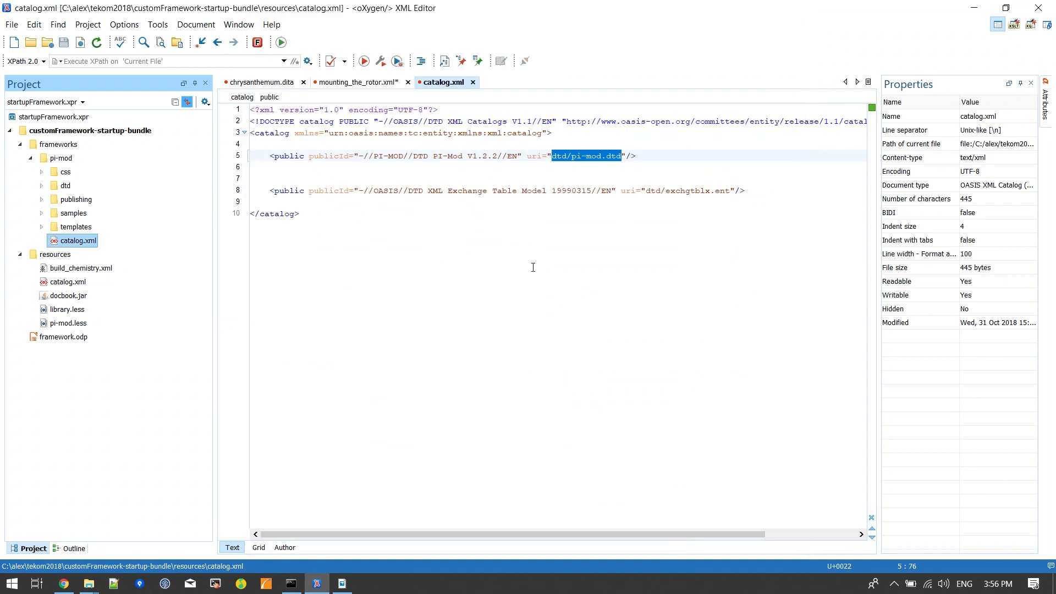
Step: Validate the open catalog.xml from the resources folder
click(447, 251)
click(330, 61)
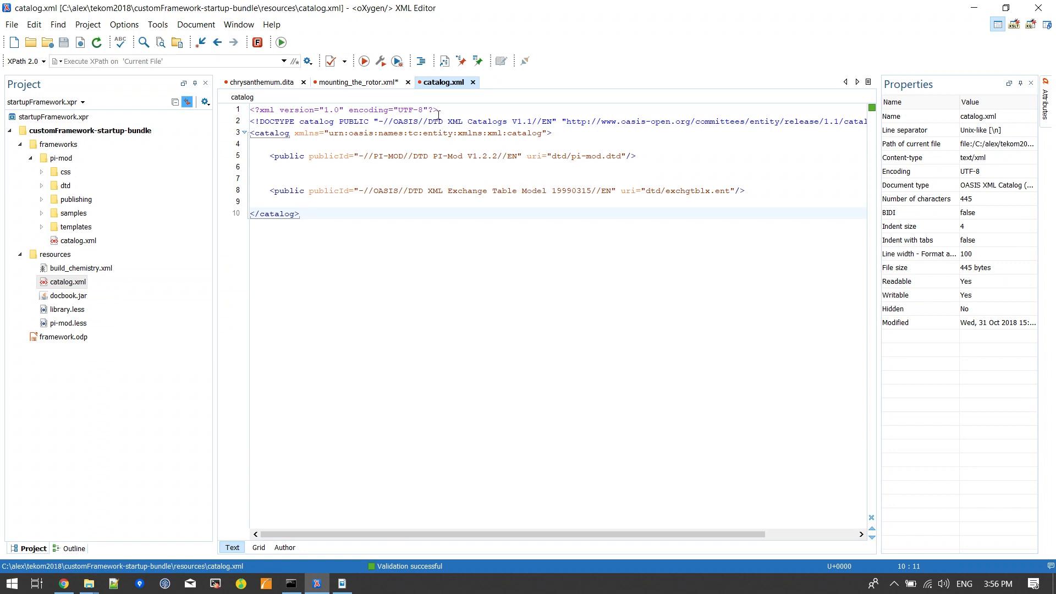
Step: Close catalog.xml and validate mounting_the_rotor.xml against its PI-Mod DTD
click(473, 81)
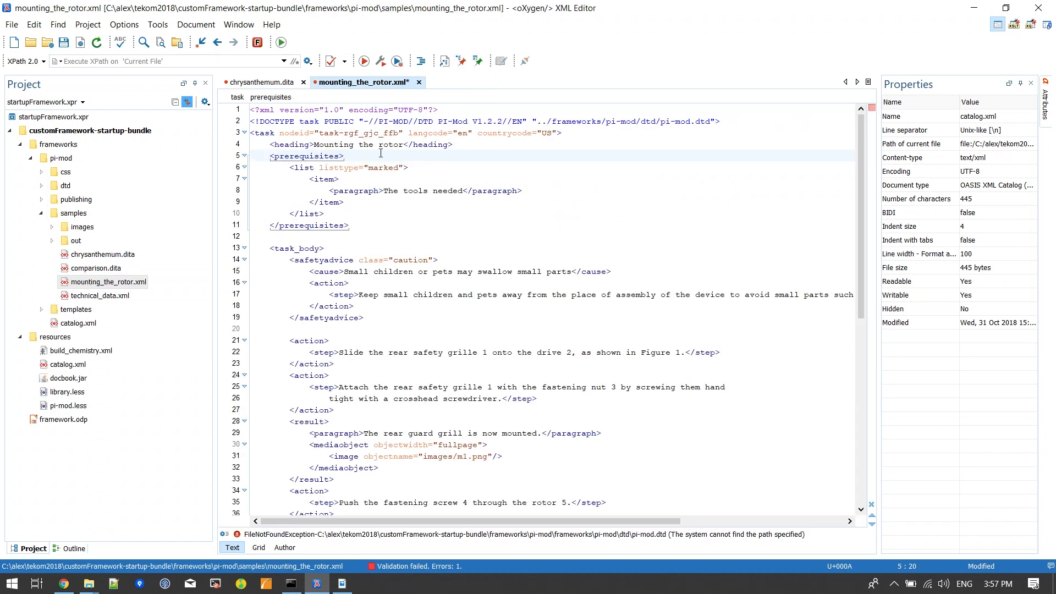
click(331, 61)
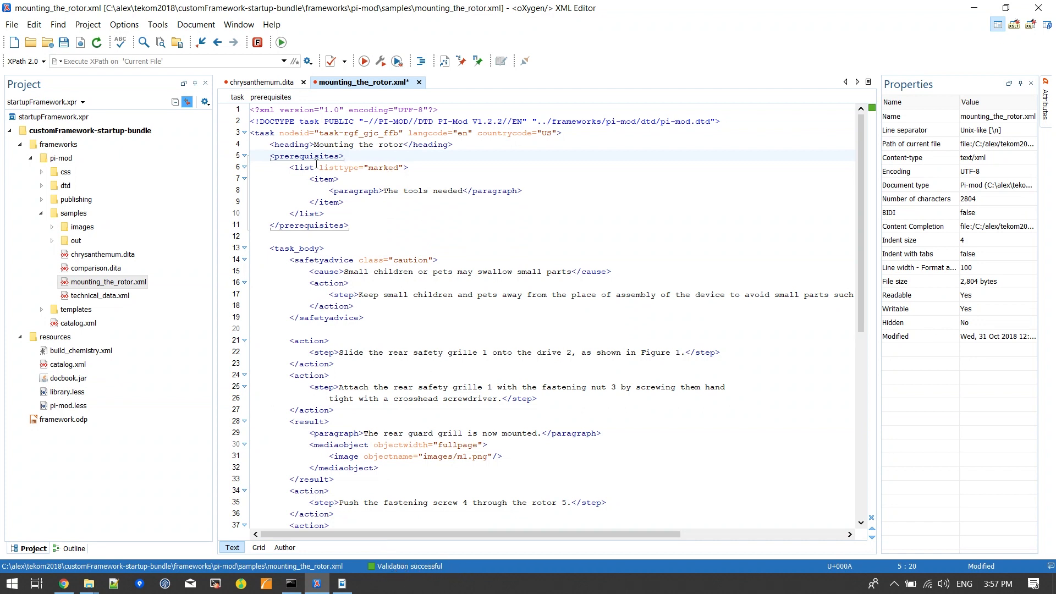
Step: Check the element proposals offered at the start of the "The tools needed" paragraph, and remove the trial "<" character
click(385, 190)
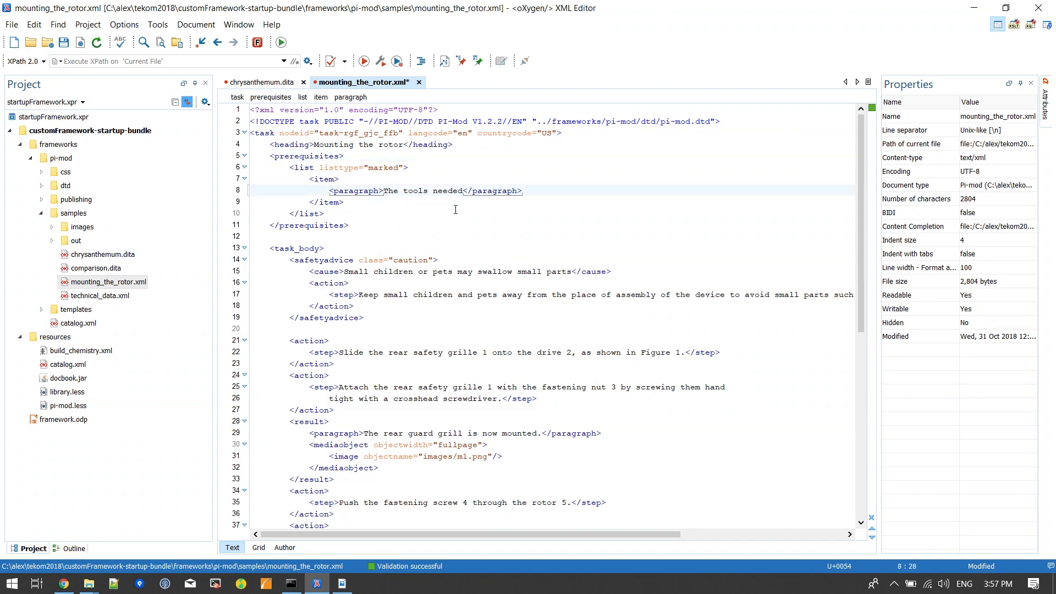
text(<)
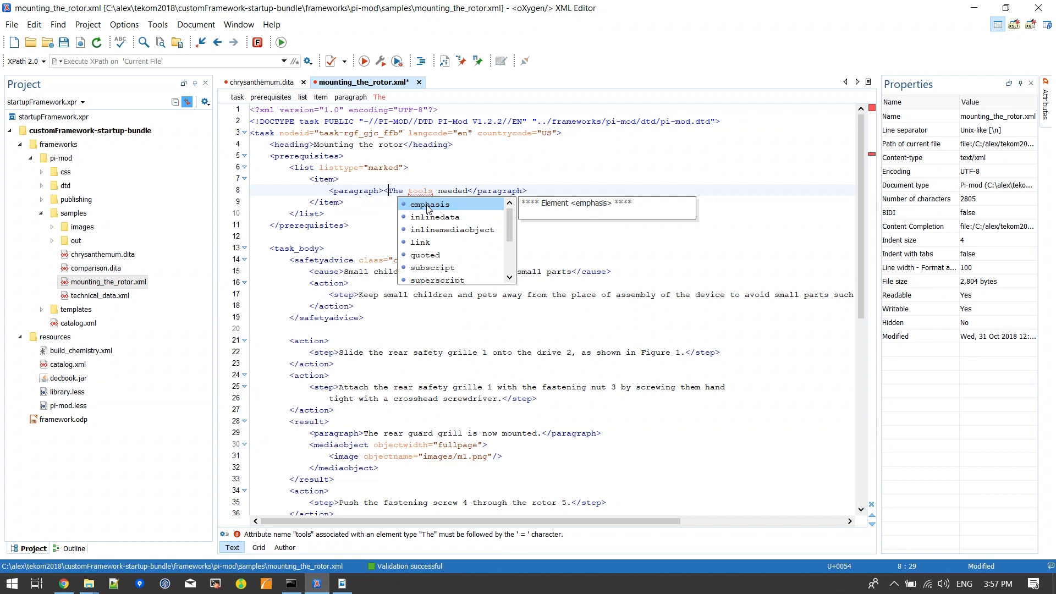
click(453, 230)
key(Escape)
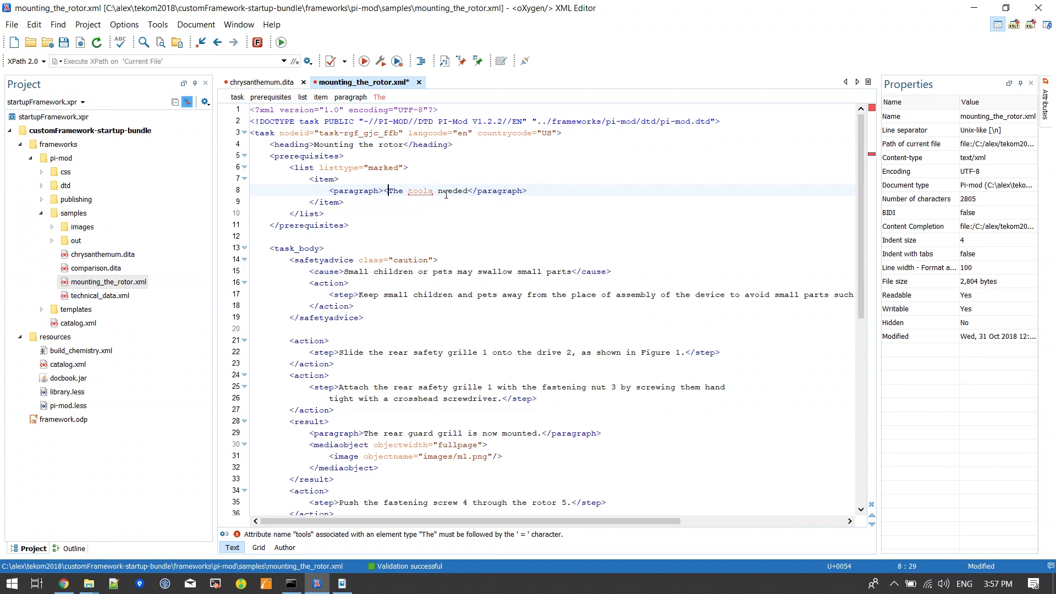
key(BackSpace)
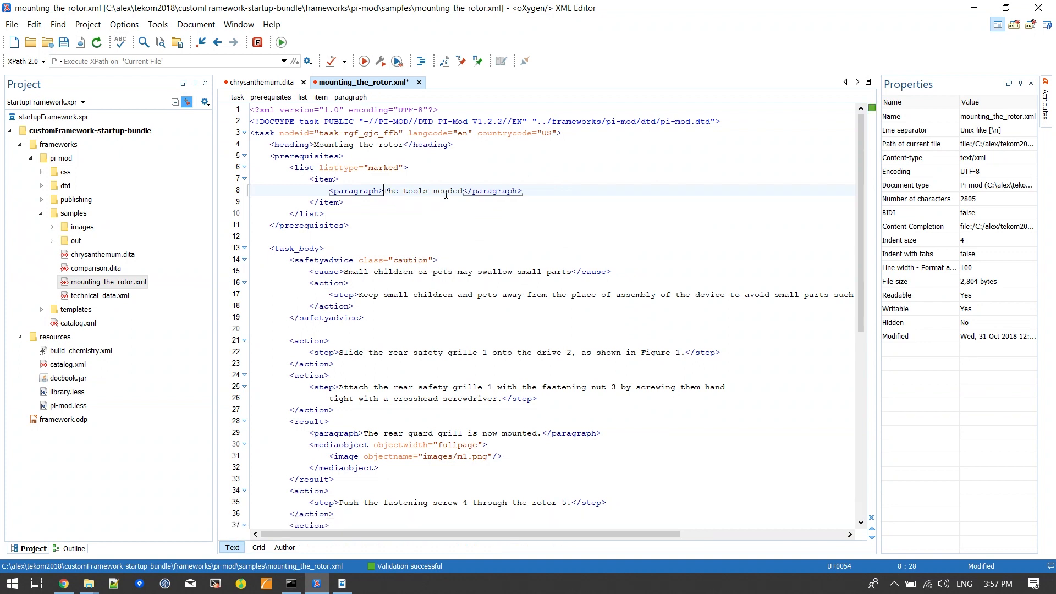
key(alt+Tab)
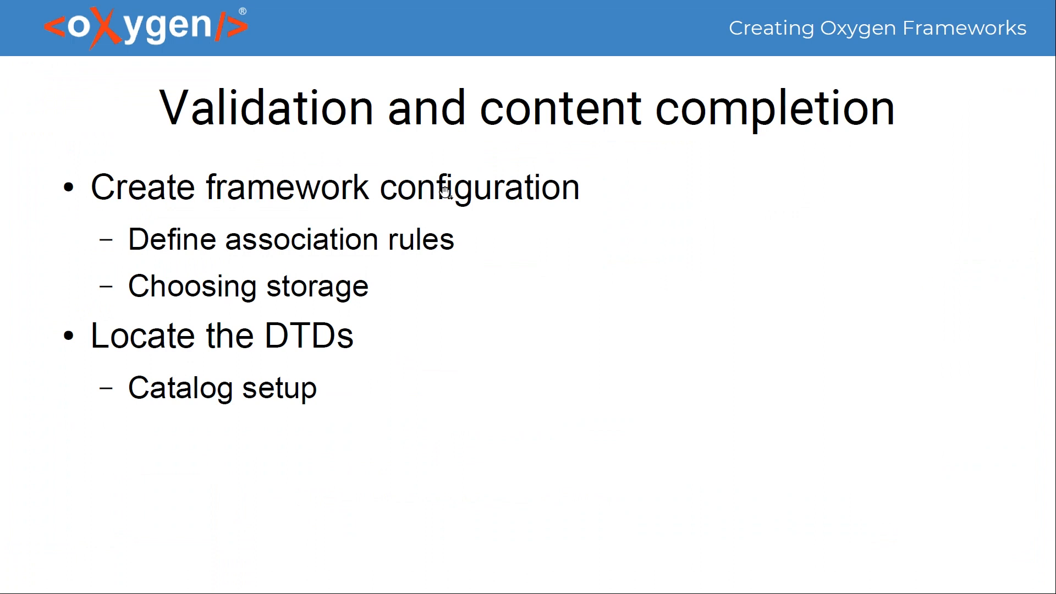
key(Right)
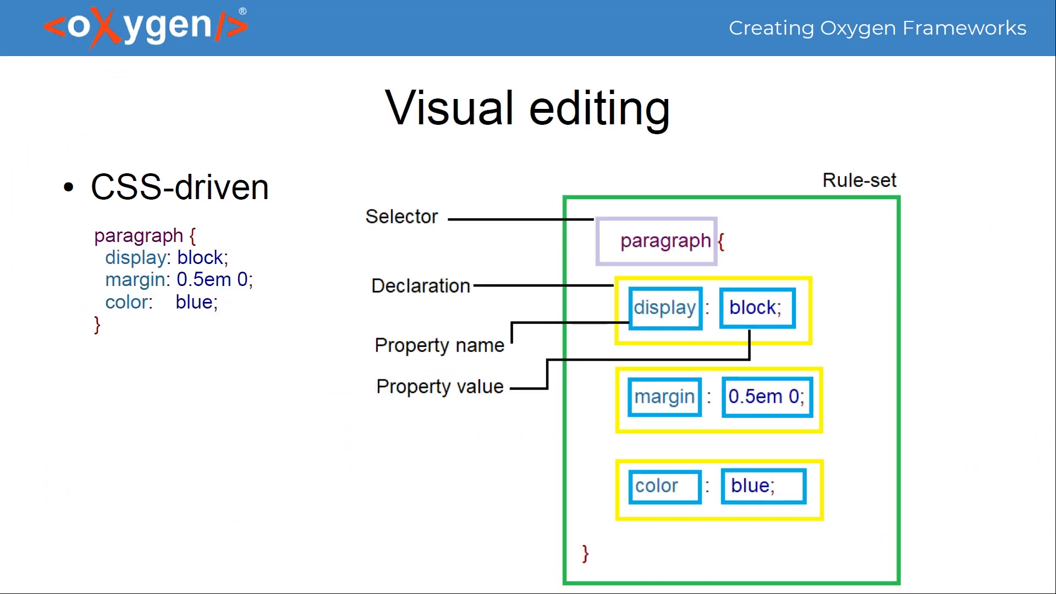
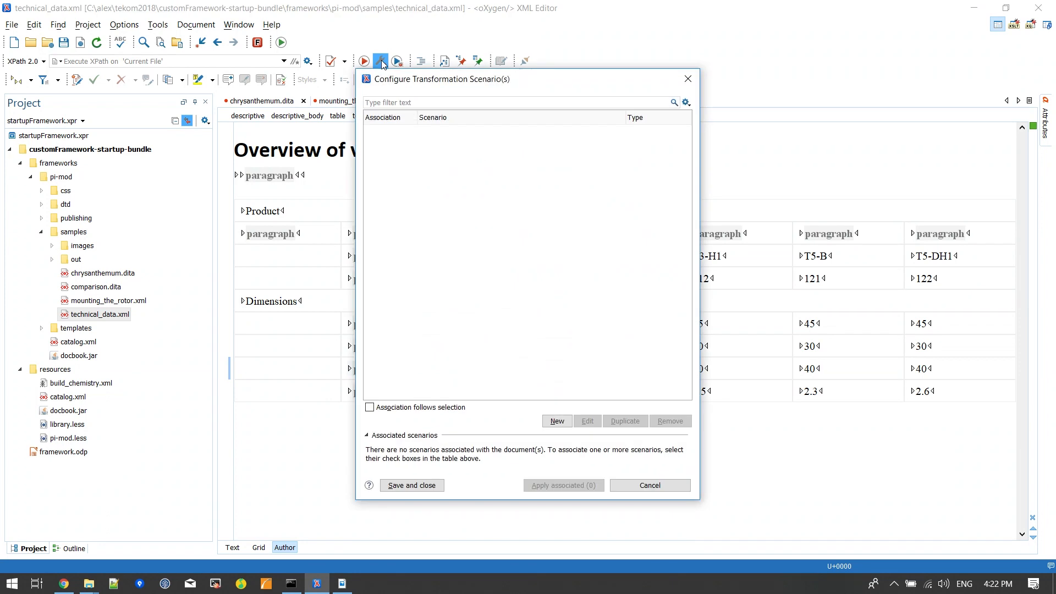
click(557, 422)
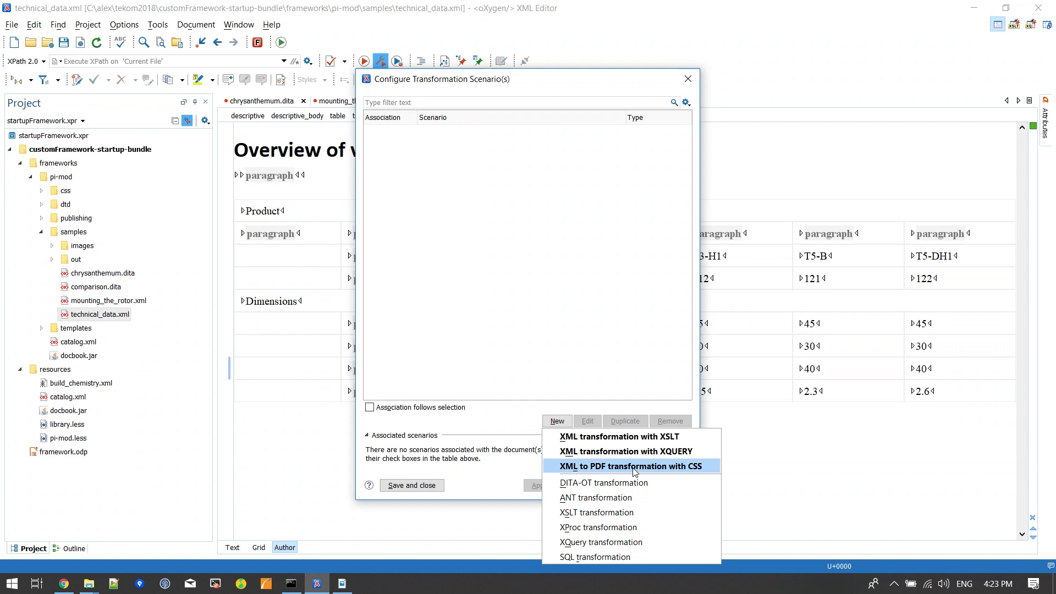
click(665, 466)
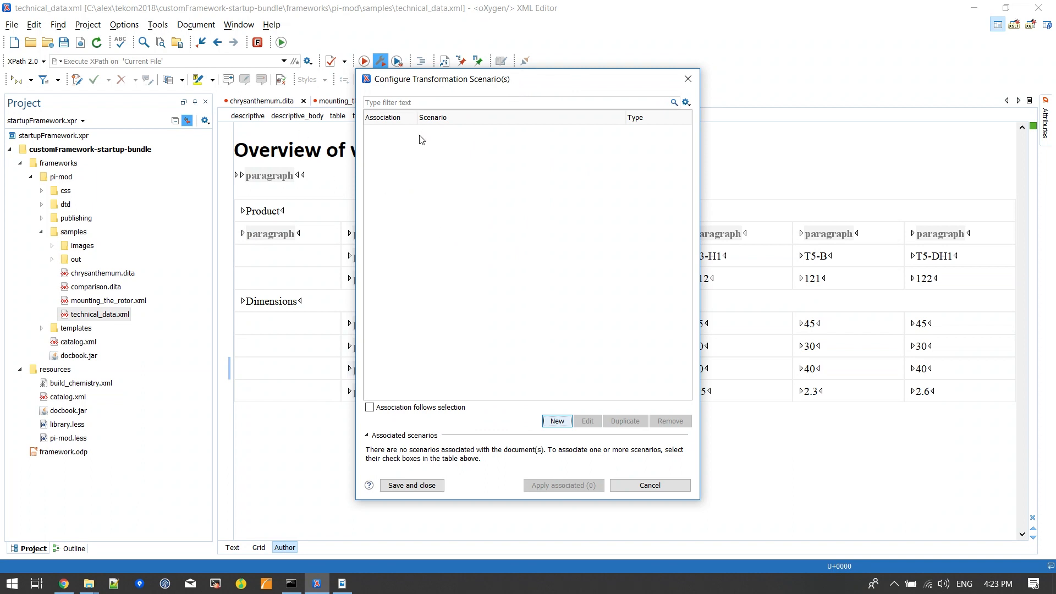
key(Escape)
Step: Start a new XML to PDF transformation with CSS scenario in the Pi-mod document type's settings
click(125, 25)
click(159, 40)
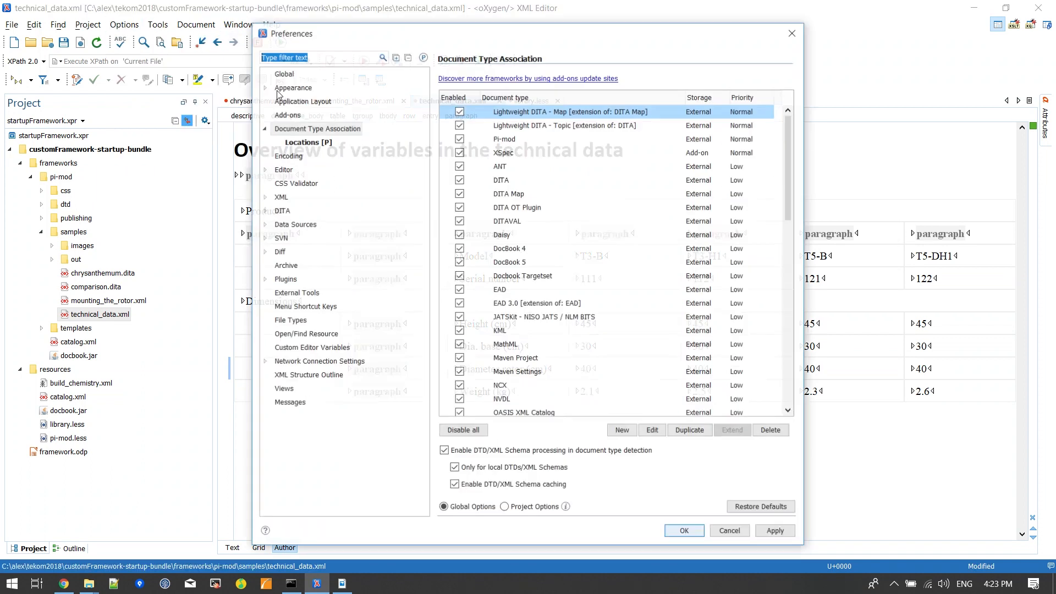
double_click(520, 139)
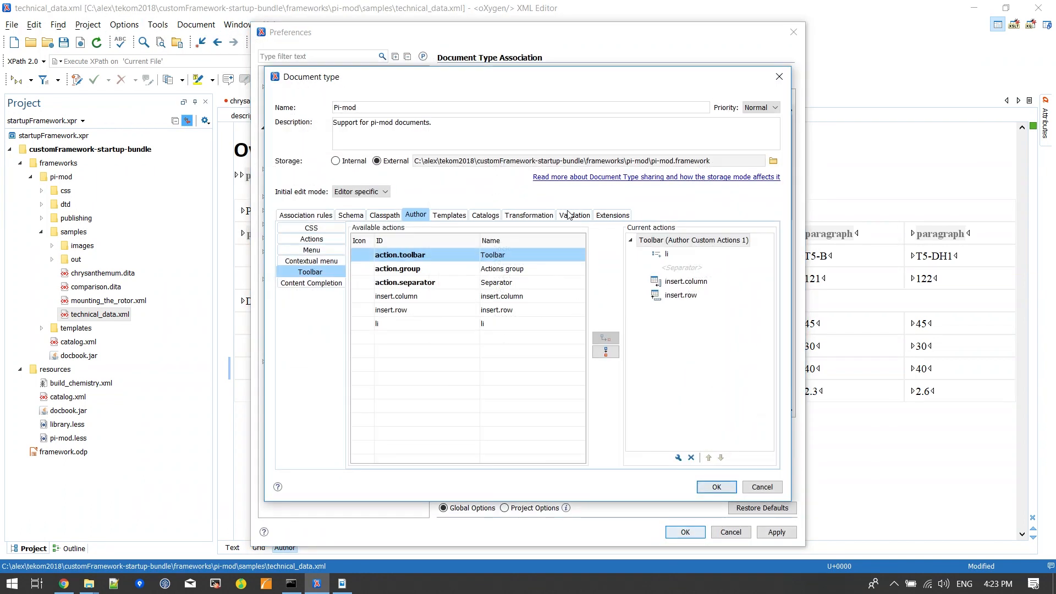
click(521, 215)
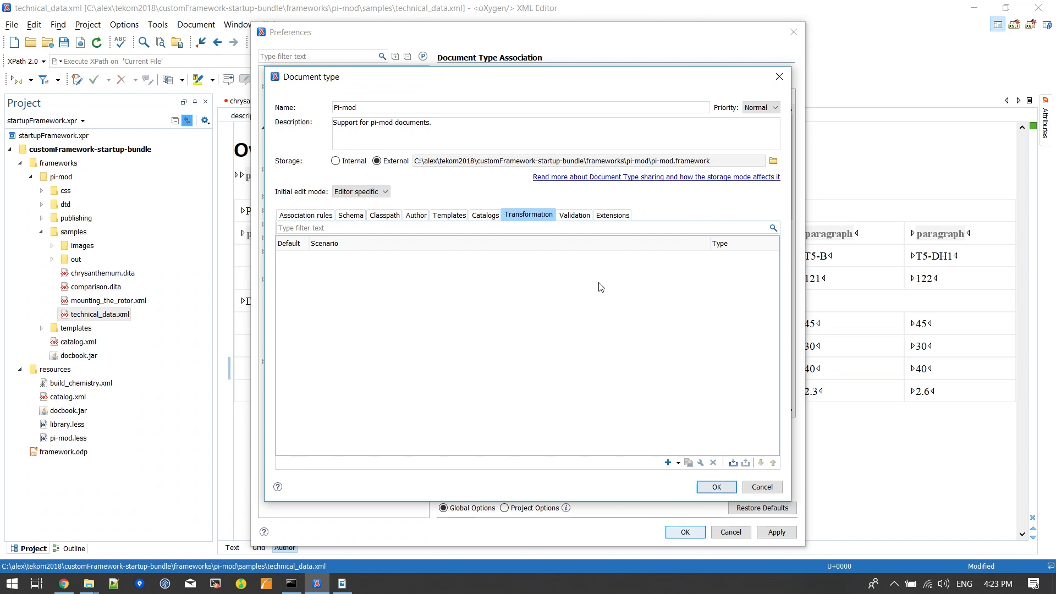
click(680, 464)
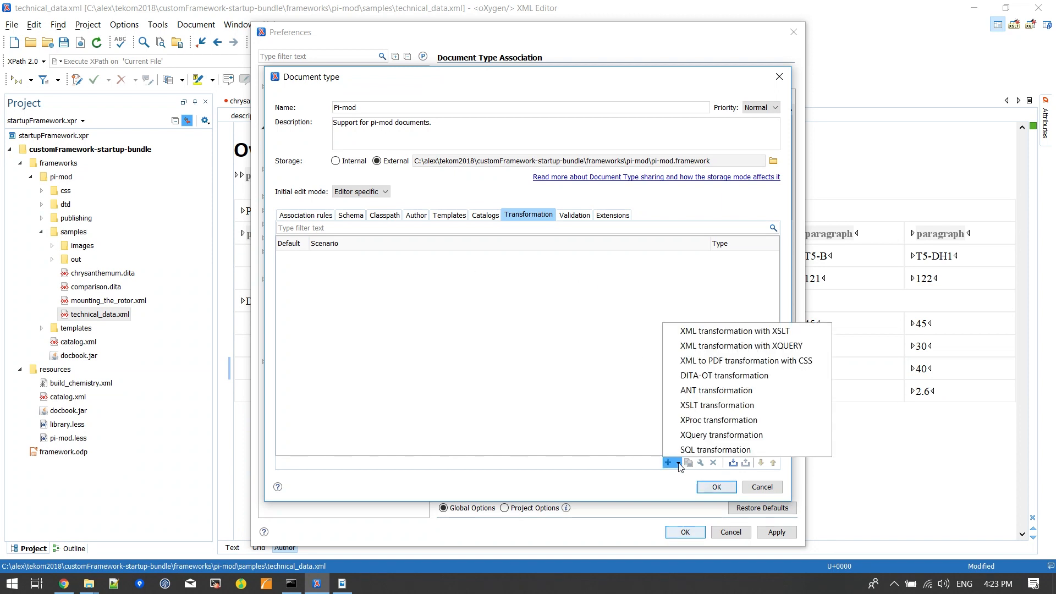
click(741, 361)
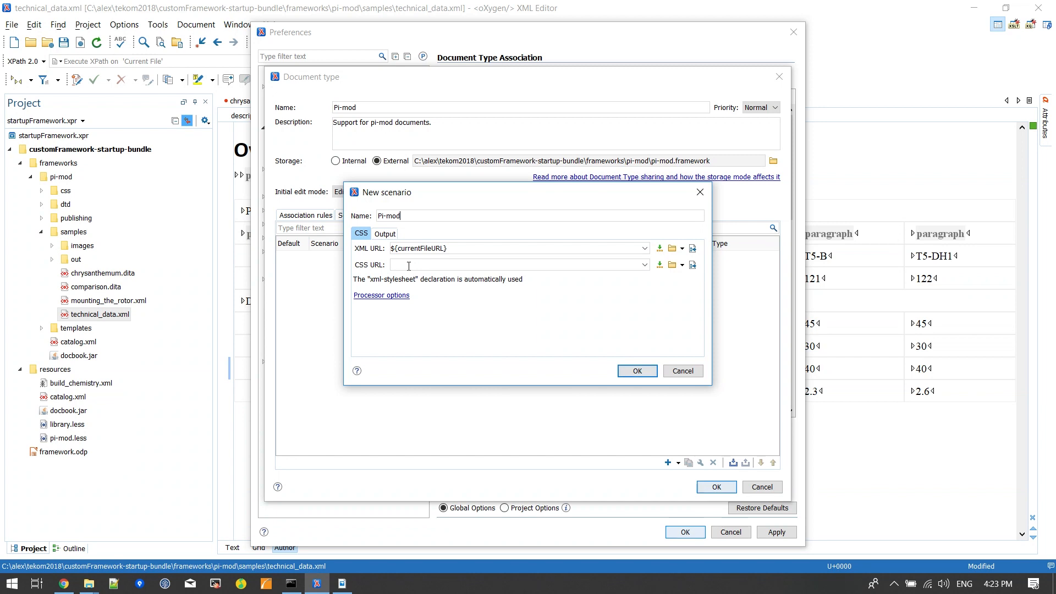
Step: Set the scenario's CSS URL to ${framework}/css/pi-mod.less, check its output settings, and save the scenario
click(660, 265)
click(702, 278)
text(/css/pi-mod.less)
click(371, 233)
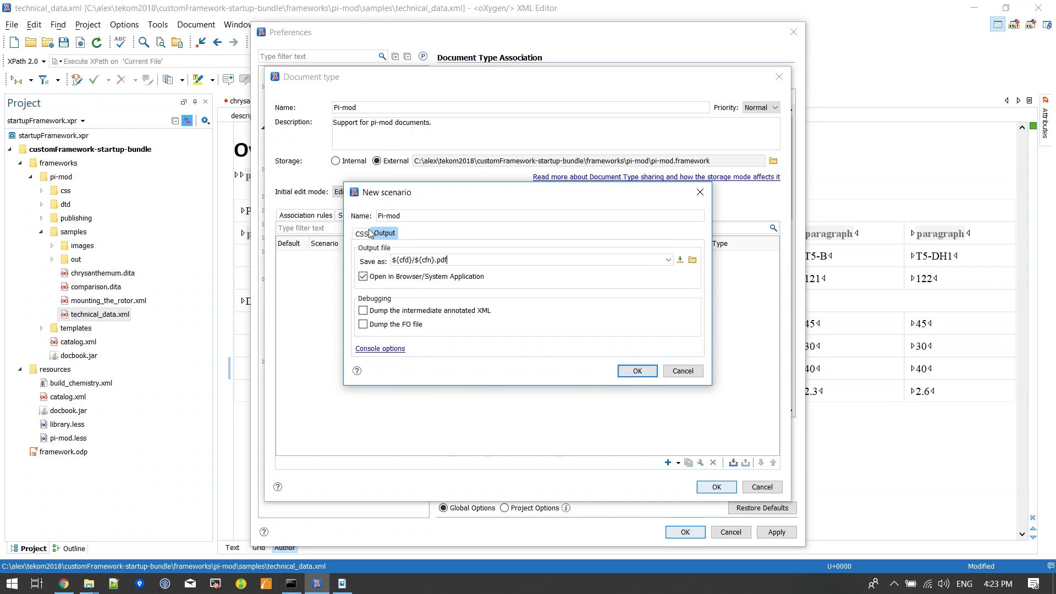
click(361, 233)
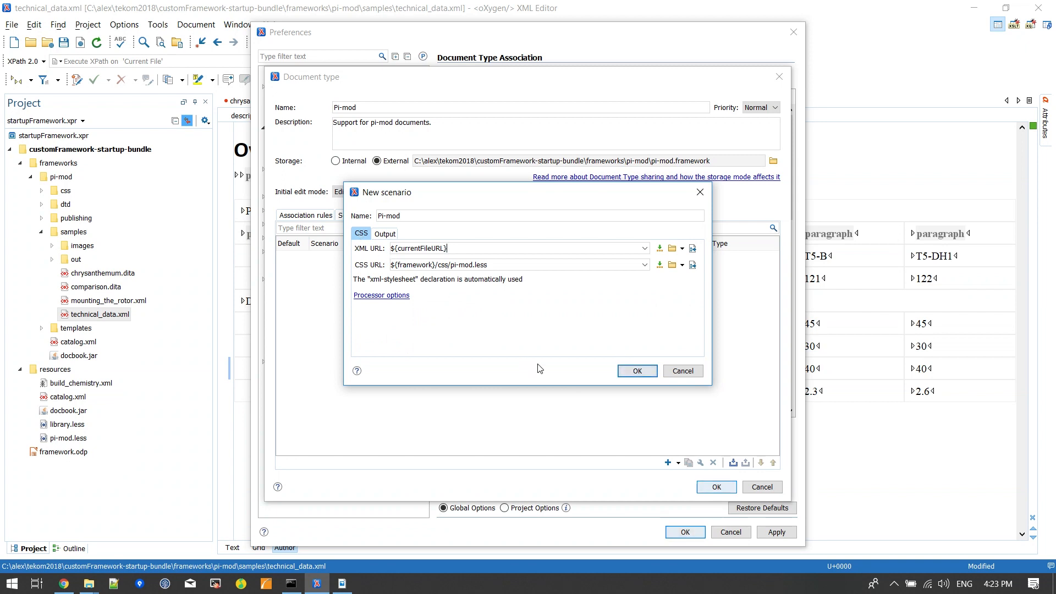
click(637, 371)
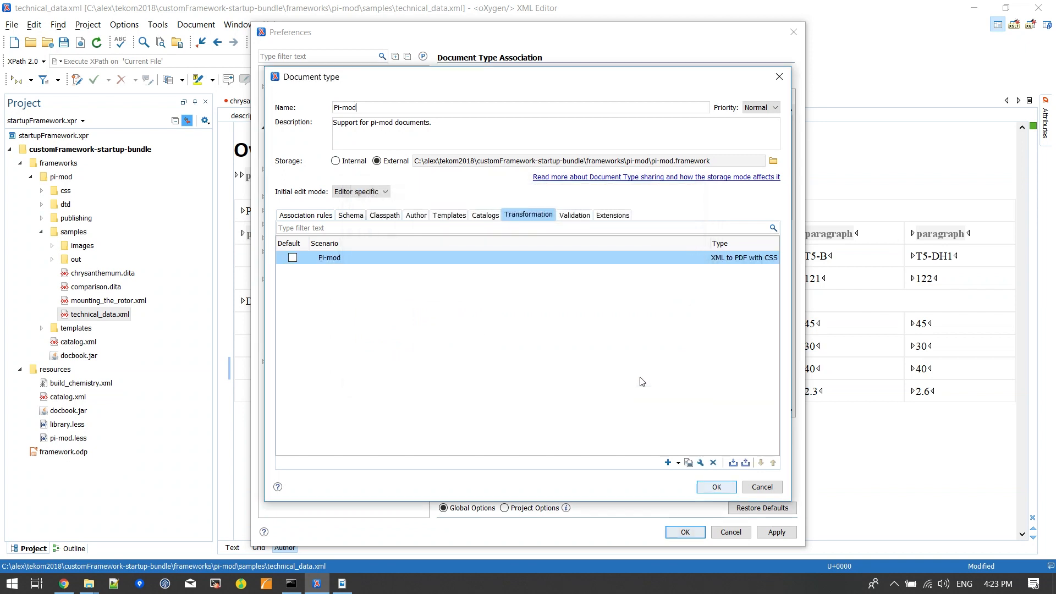
Step: Make the new scenario the default, rename it Pi-mod PDF, and save the document type and the preferences
click(292, 257)
double_click(364, 260)
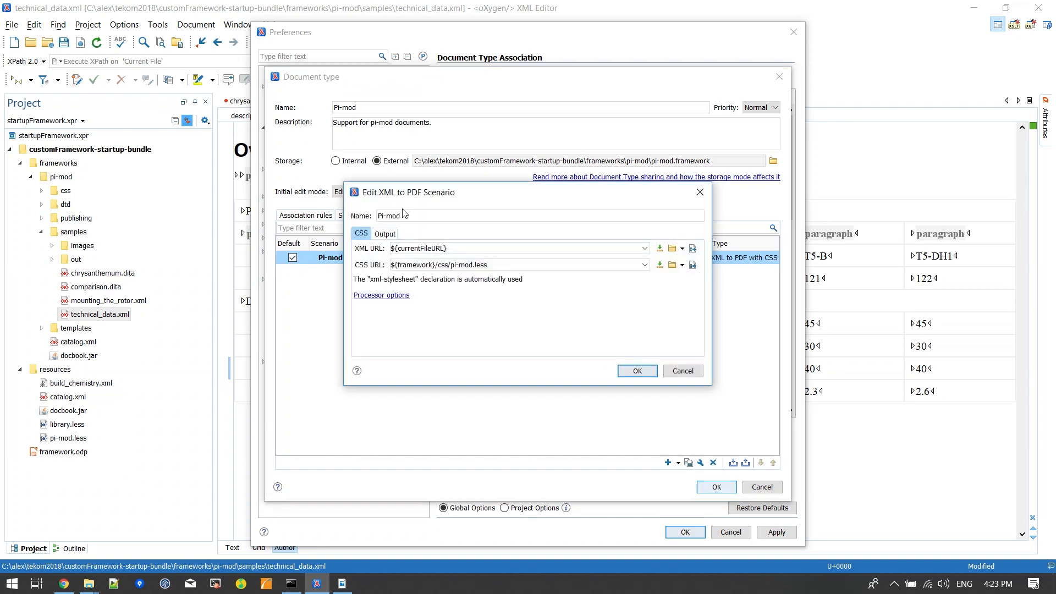
text(PDF)
click(628, 372)
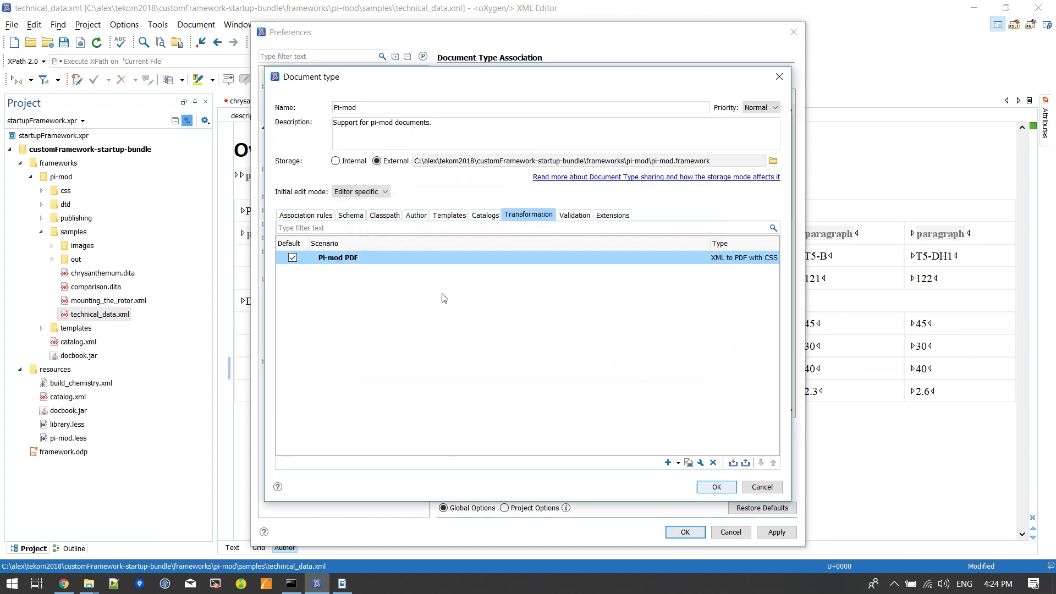
click(717, 486)
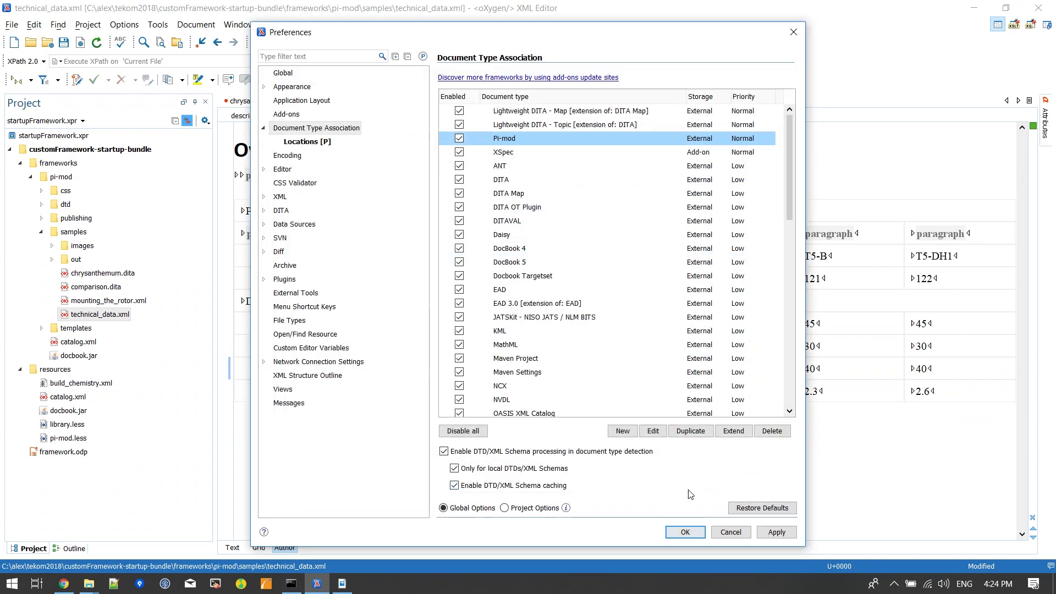
click(686, 531)
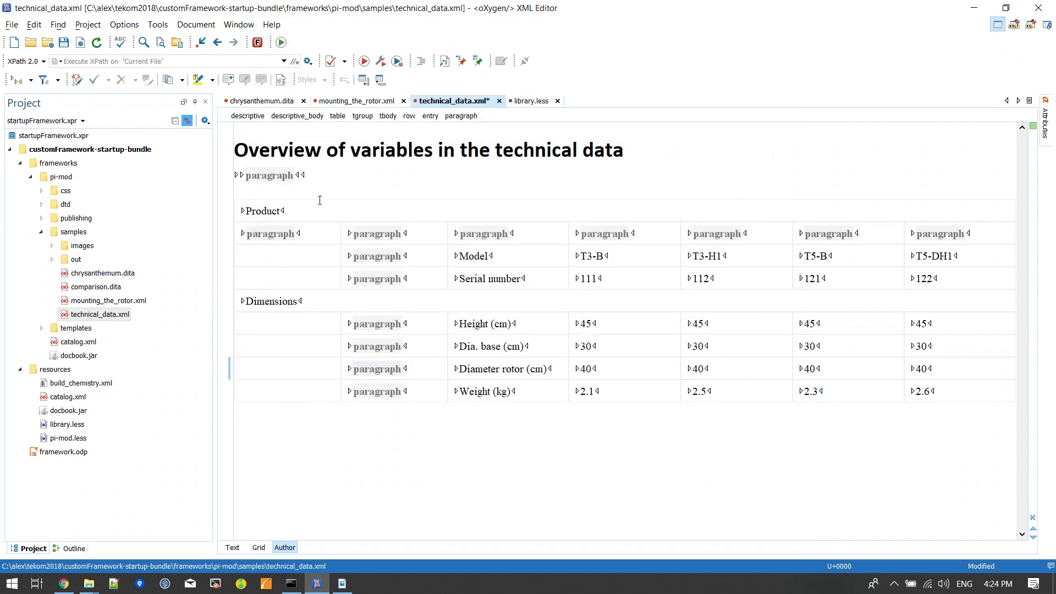
Step: Undo the trial list items and empty steps added in mounting_the_rotor.xml
click(359, 101)
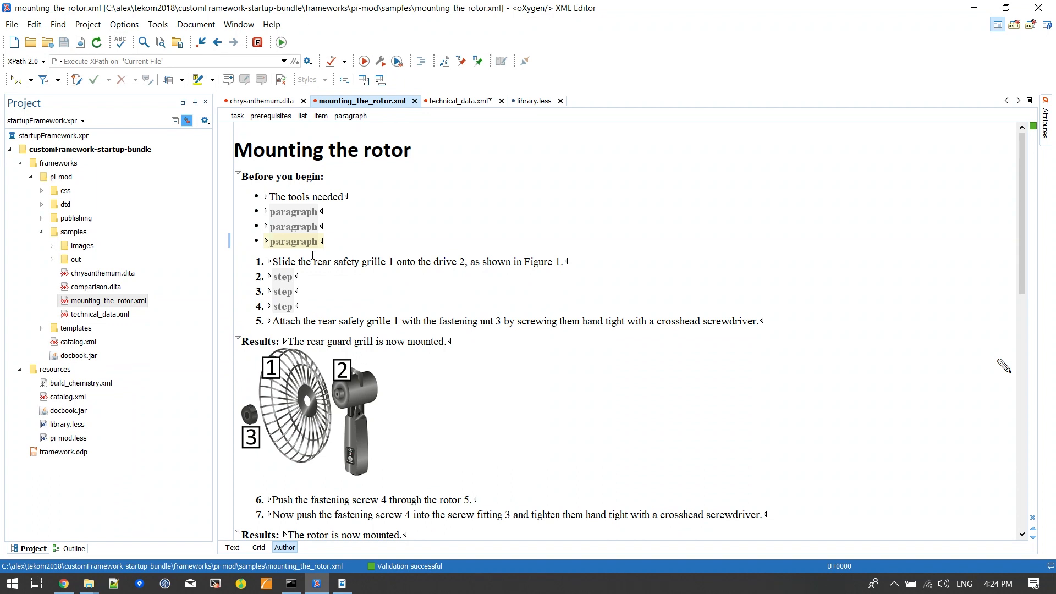
key(BackSpace)
key(ctrl+z)
key(ctrl+z)
key(ctrl+z)
key(ctrl+z)
key(ctrl+z)
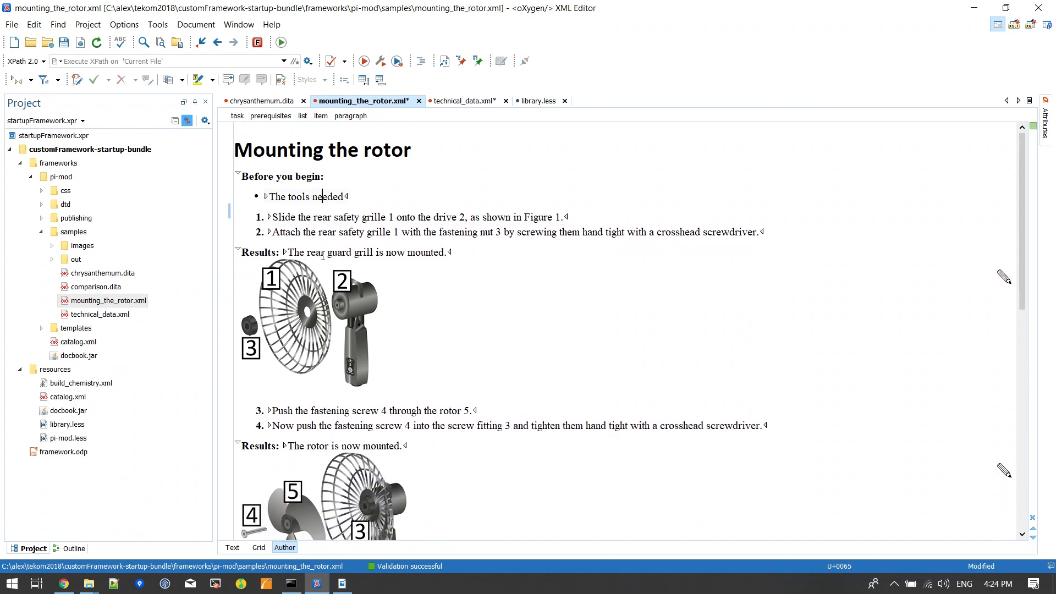
Step: Transform mounting_the_rotor.xml with the Pi-mod PDF scenario, and examine the page header in the generated PDF
click(366, 61)
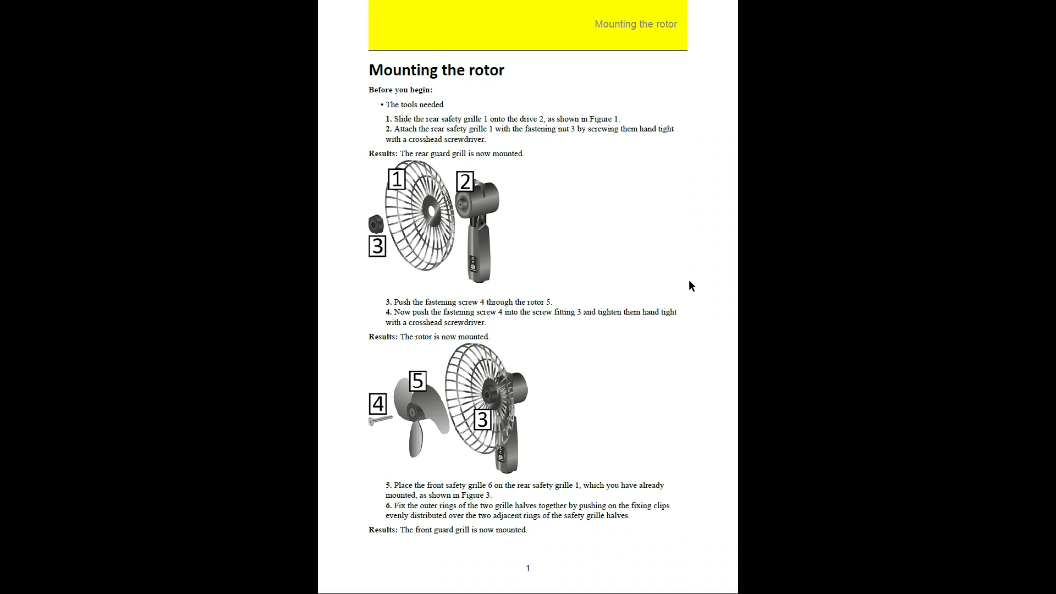
scroll(685, 277, down, 1)
scroll(685, 281, up, 1)
drag(594, 17, 645, 29)
key(alt+Tab)
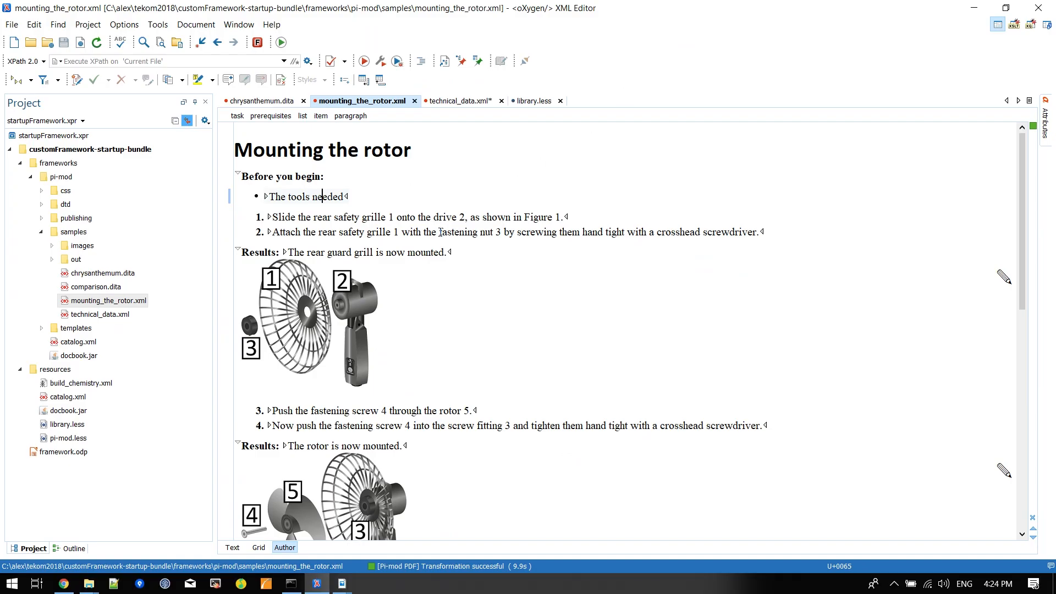
key(alt+Tab)
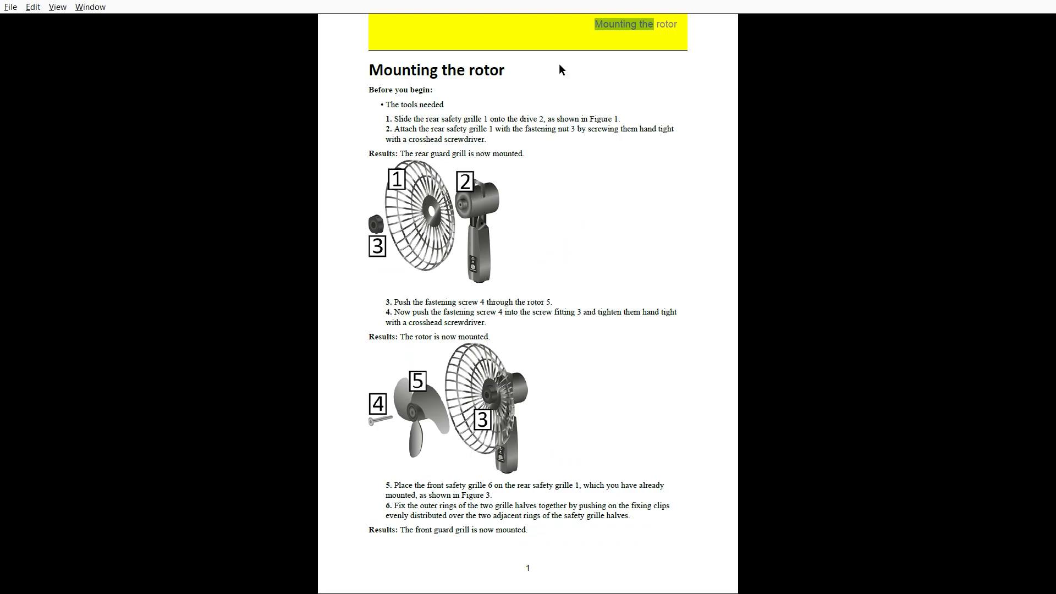
drag(647, 25, 637, 25)
key(alt+Tab)
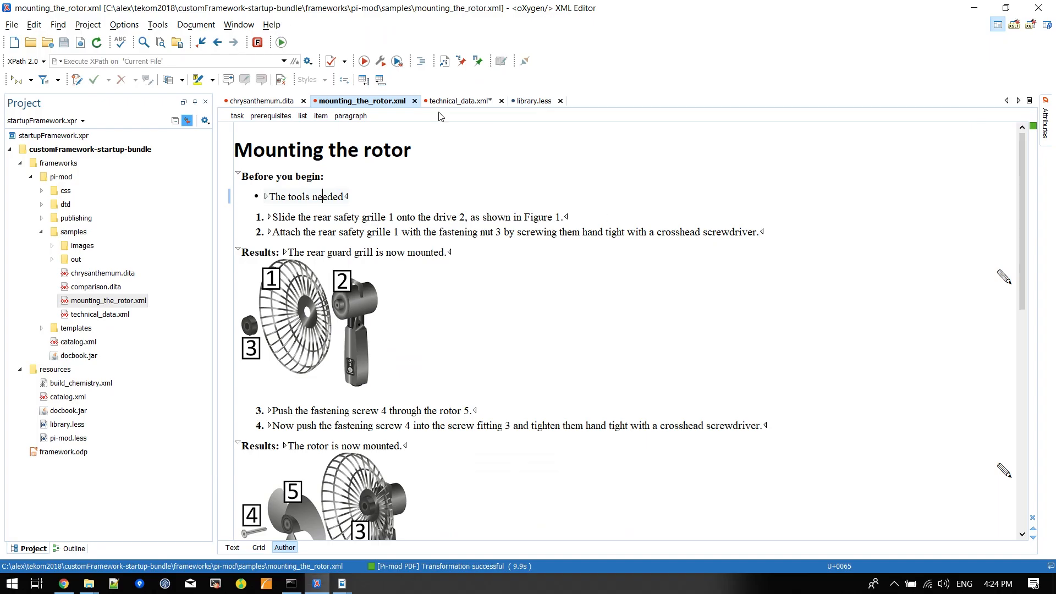
click(532, 102)
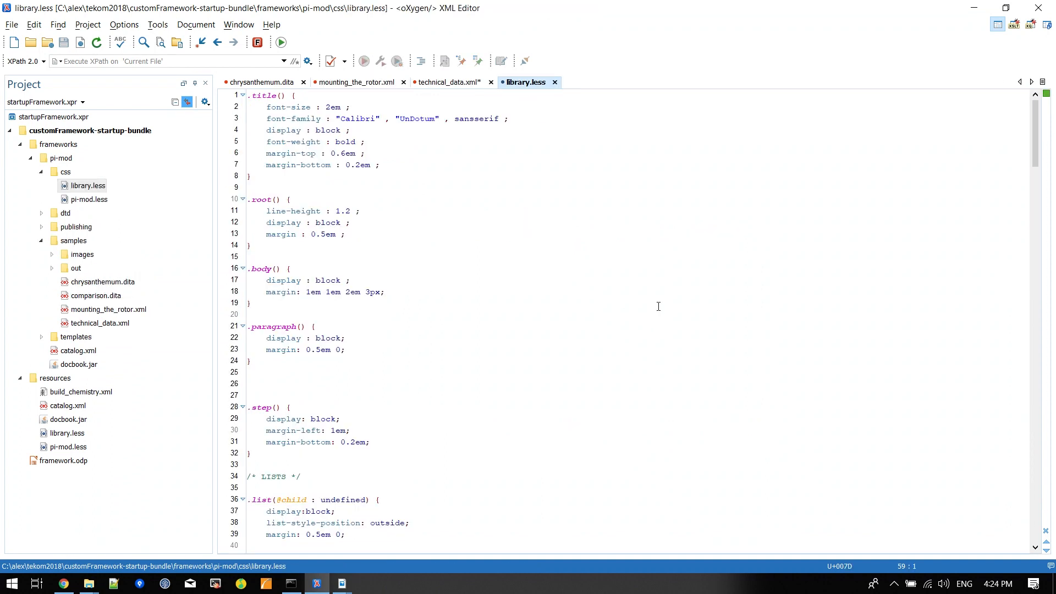
scroll(657, 303, down, 20)
scroll(654, 293, down, 20)
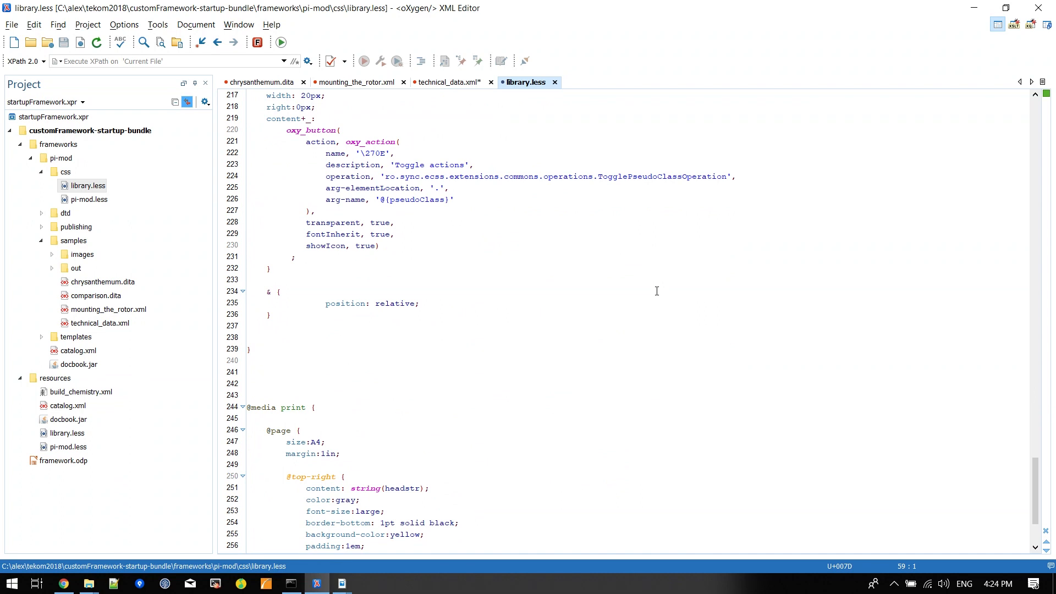
scroll(657, 291, down, 4)
drag(247, 283, 306, 283)
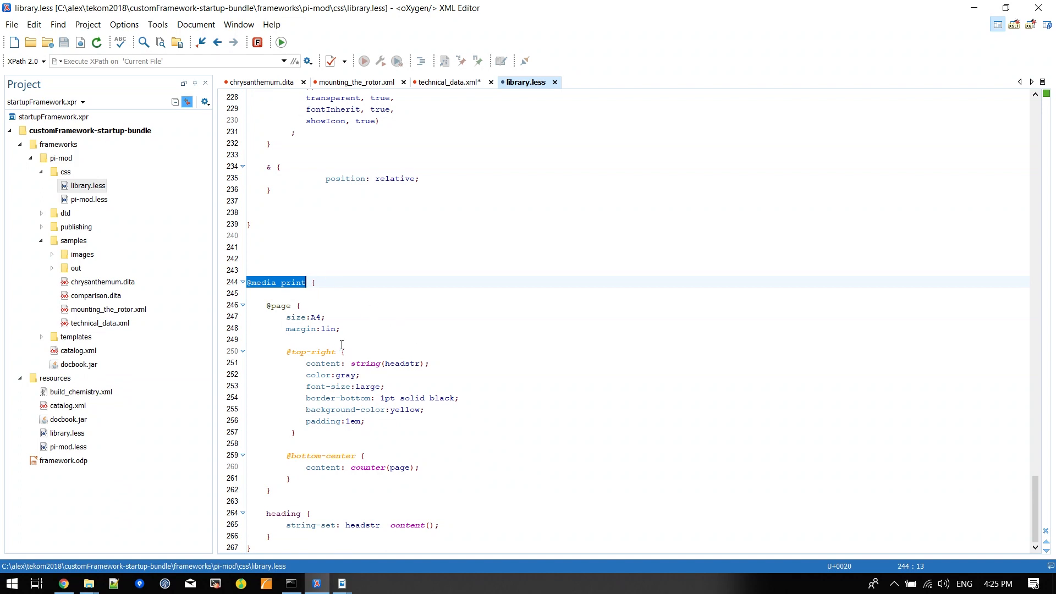
drag(260, 309, 347, 352)
click(413, 344)
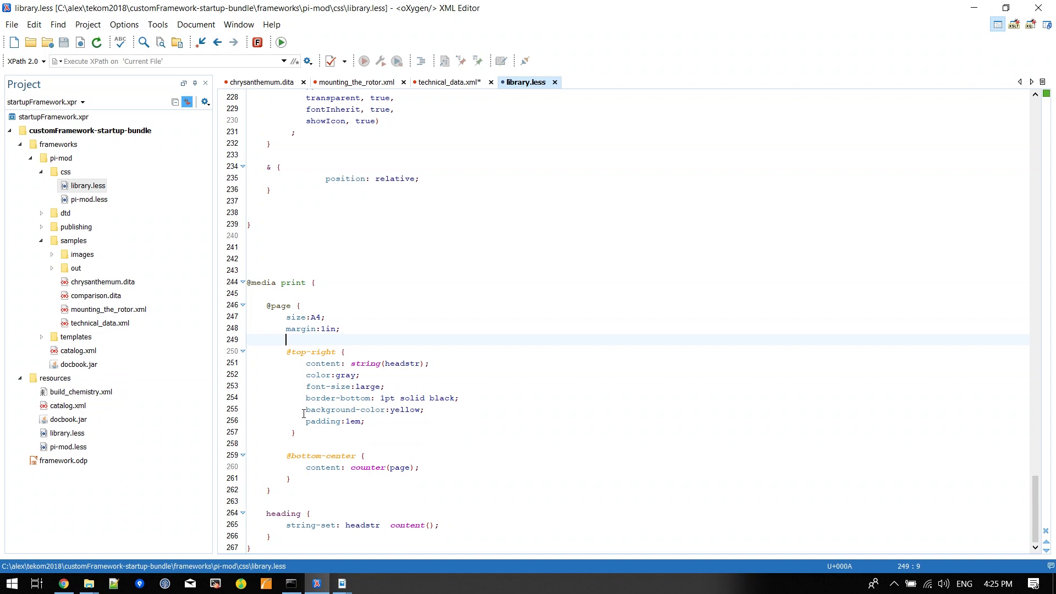
drag(306, 410, 462, 411)
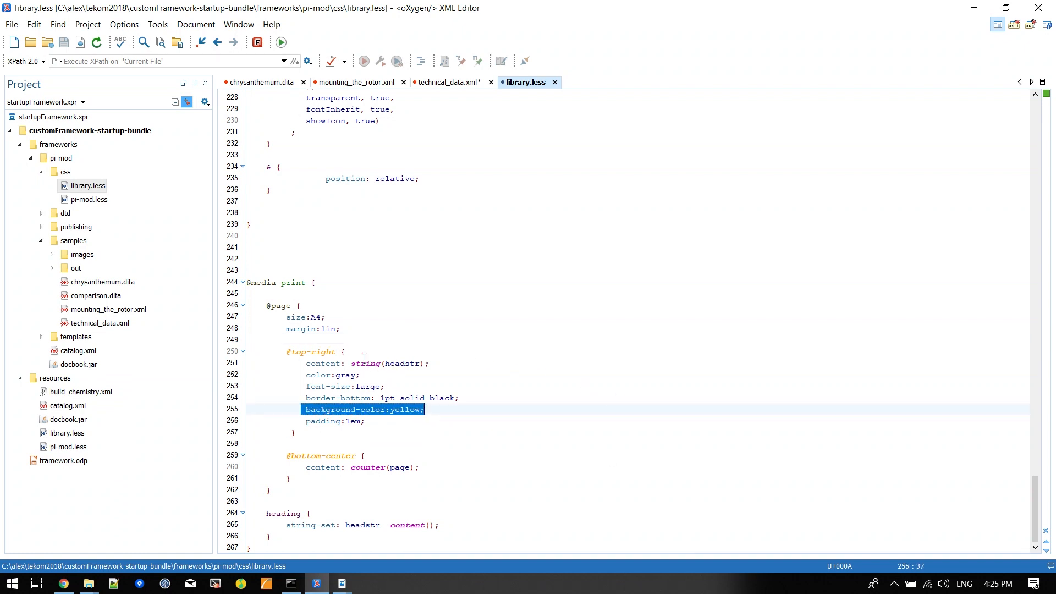
drag(302, 365, 465, 364)
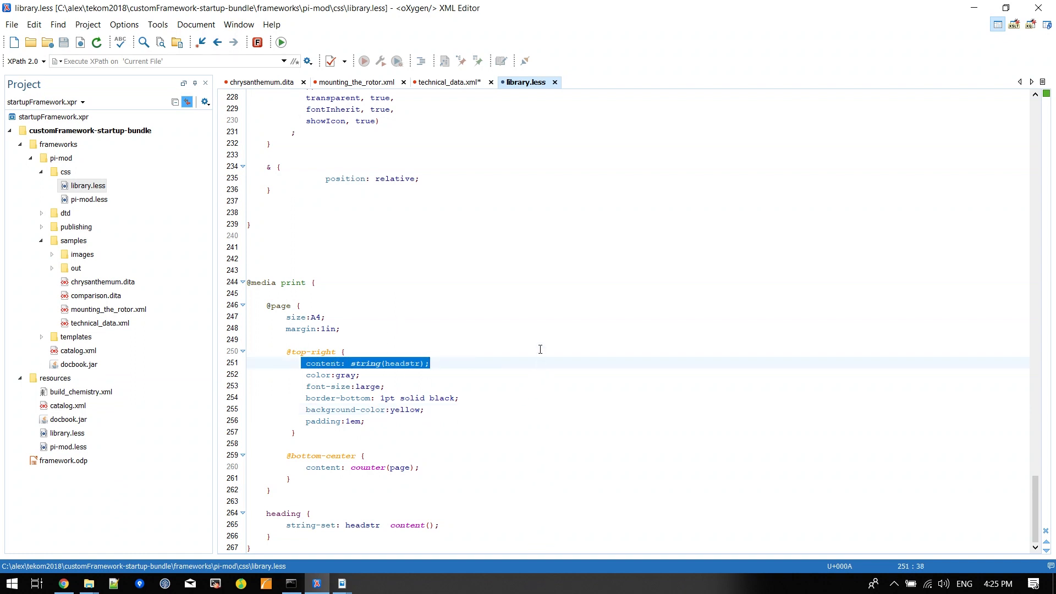
click(303, 363)
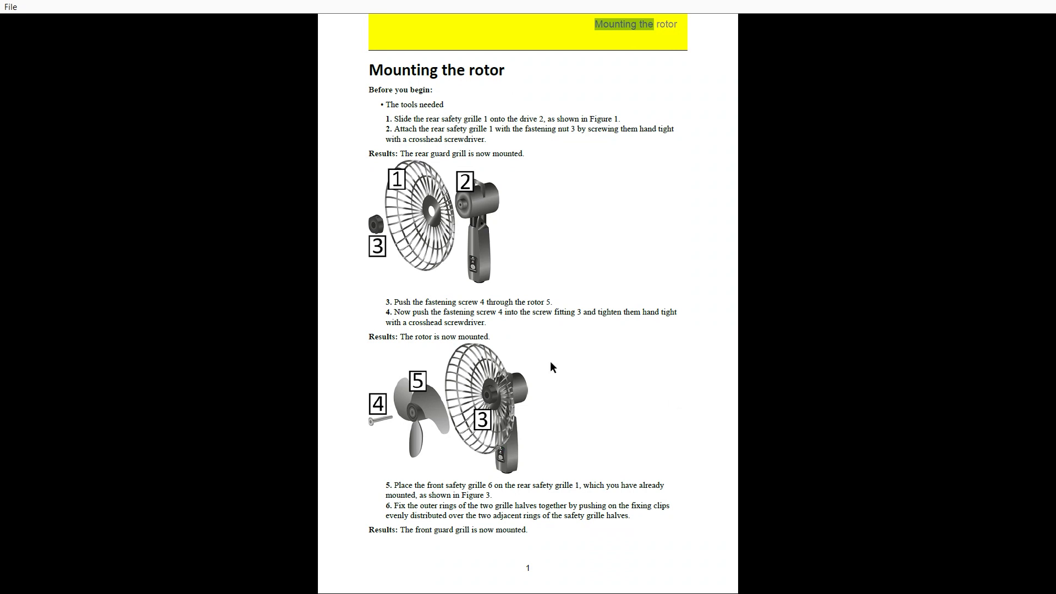
Step: Leave the full-screen view of mounting_the_rotor.pdf and minimize Adobe Acrobat Reader, keeping its open files
key(Escape)
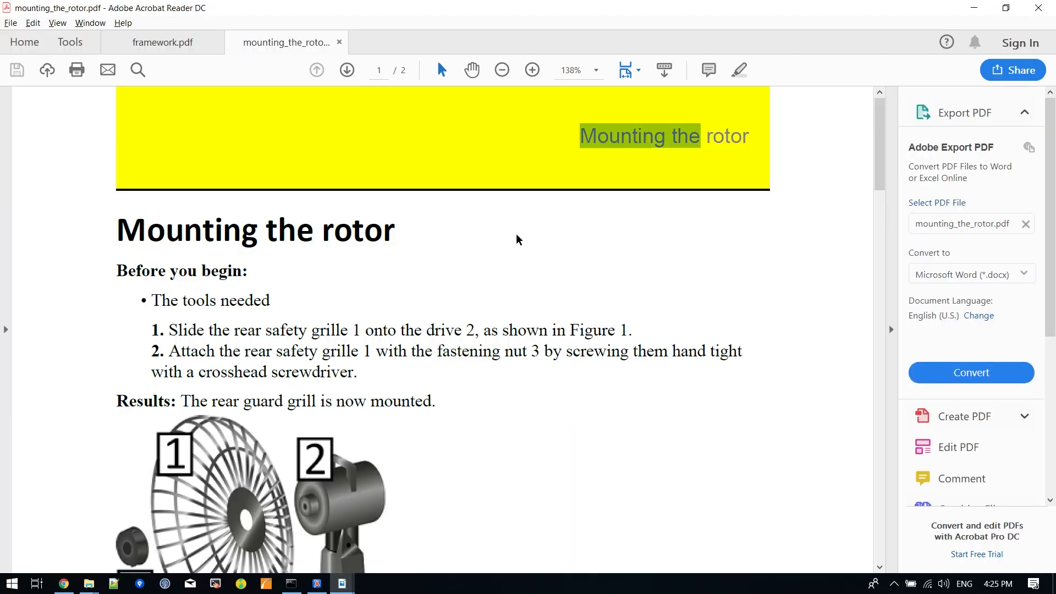
click(1039, 8)
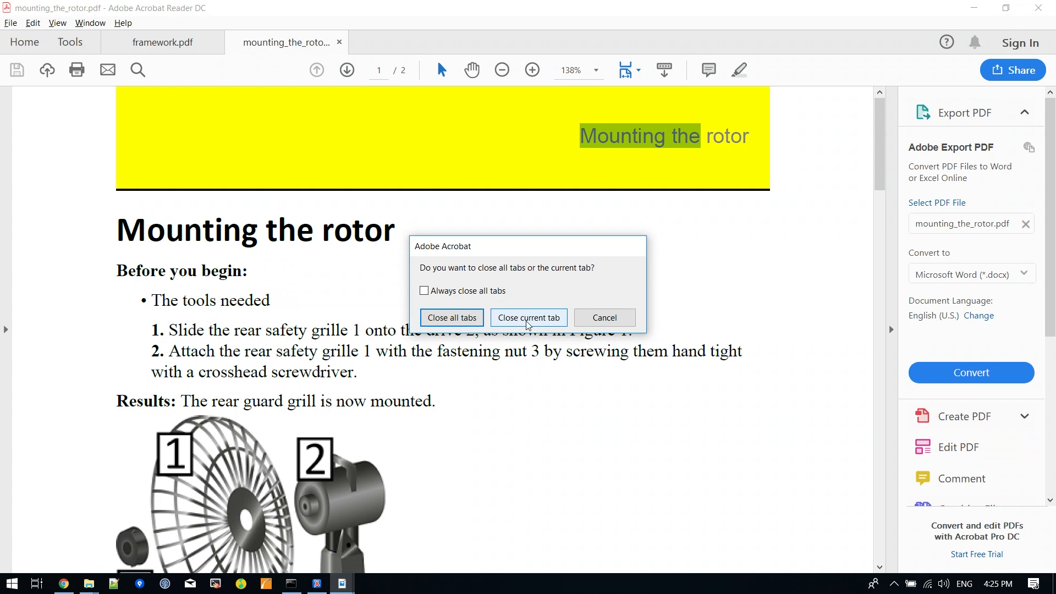
click(624, 328)
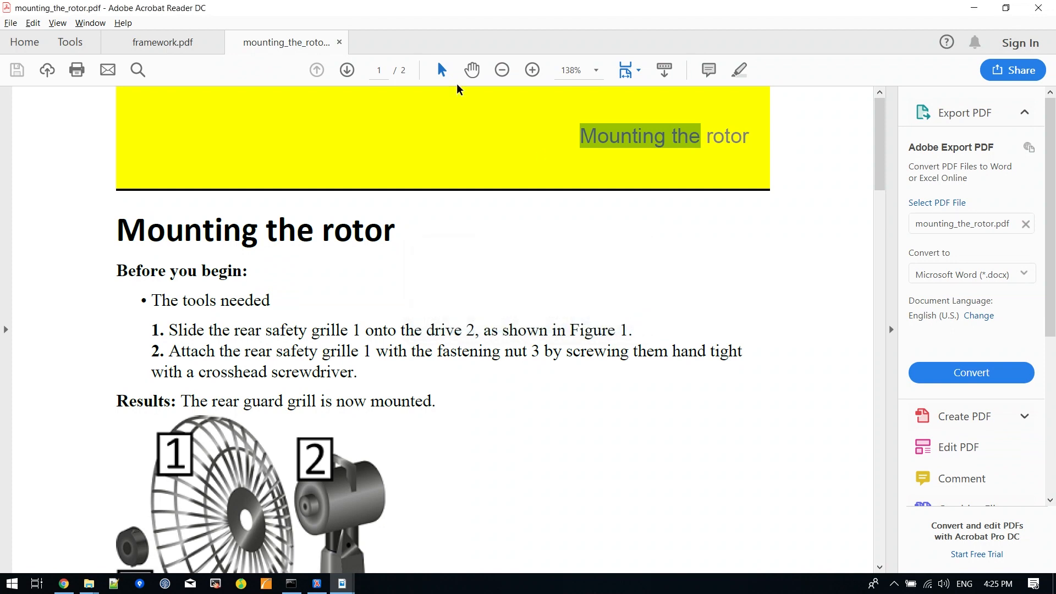
click(974, 8)
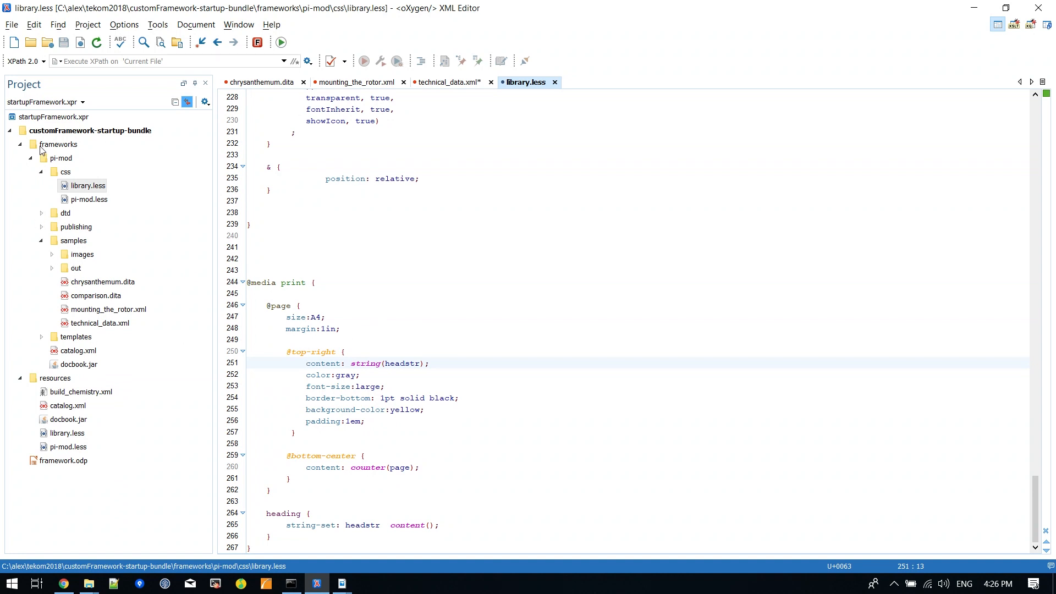
Step: Copy build_chemistry.xml from resources into pi-mod's publishing folder, and open the copy to examine its ${chemistry} executable value
click(82, 394)
drag(76, 397, 43, 229)
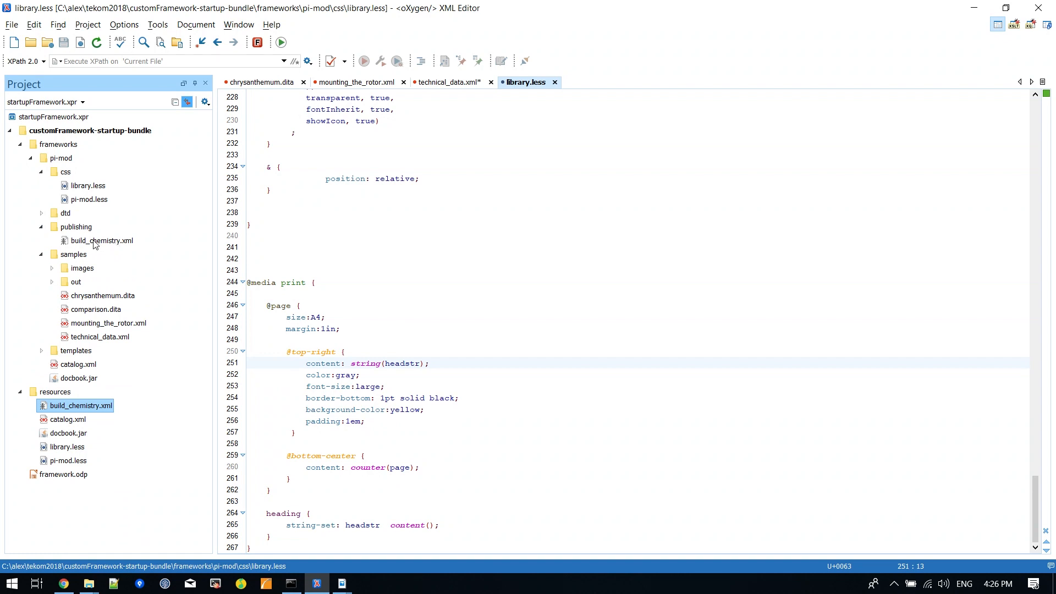
double_click(87, 242)
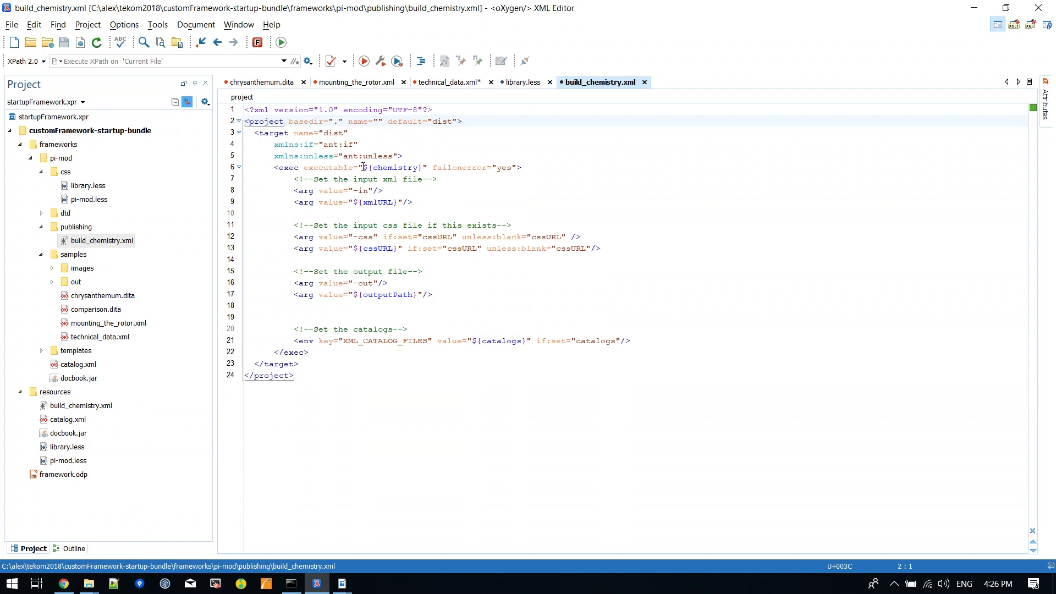
drag(364, 167, 423, 170)
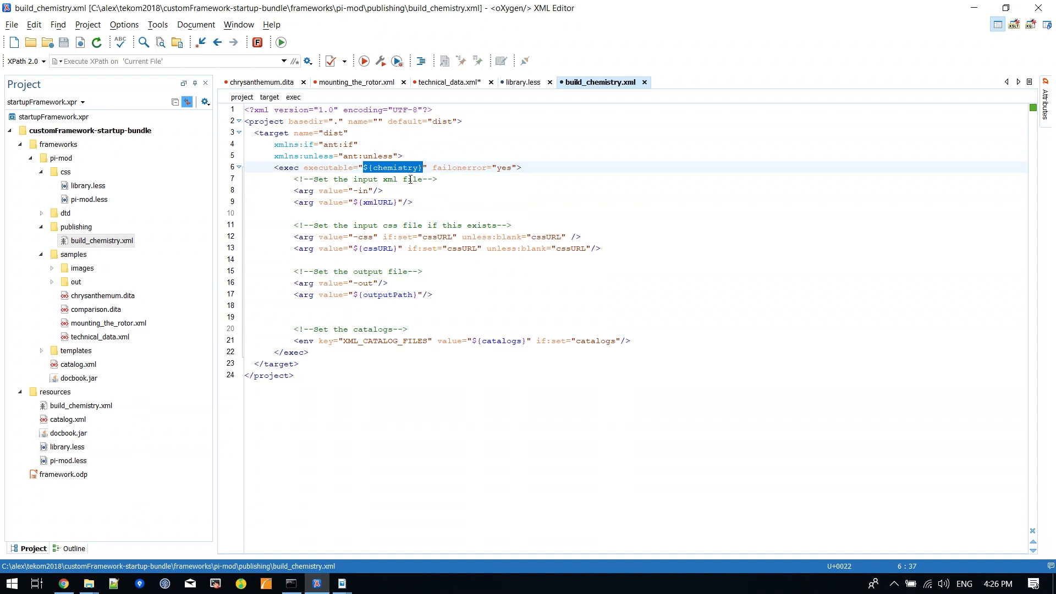
Step: Examine the ${chemistry}, ${xmlURL}, ${cssURL} and ${outputPath} variables used by the exec arguments in build_chemistry.xml
double_click(394, 168)
double_click(378, 202)
double_click(378, 249)
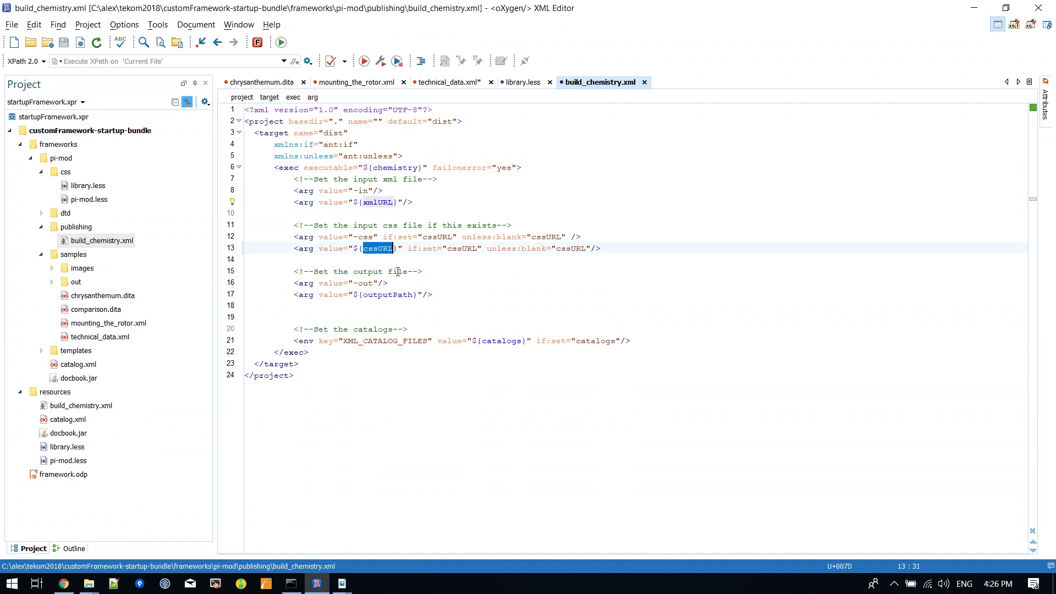
double_click(388, 295)
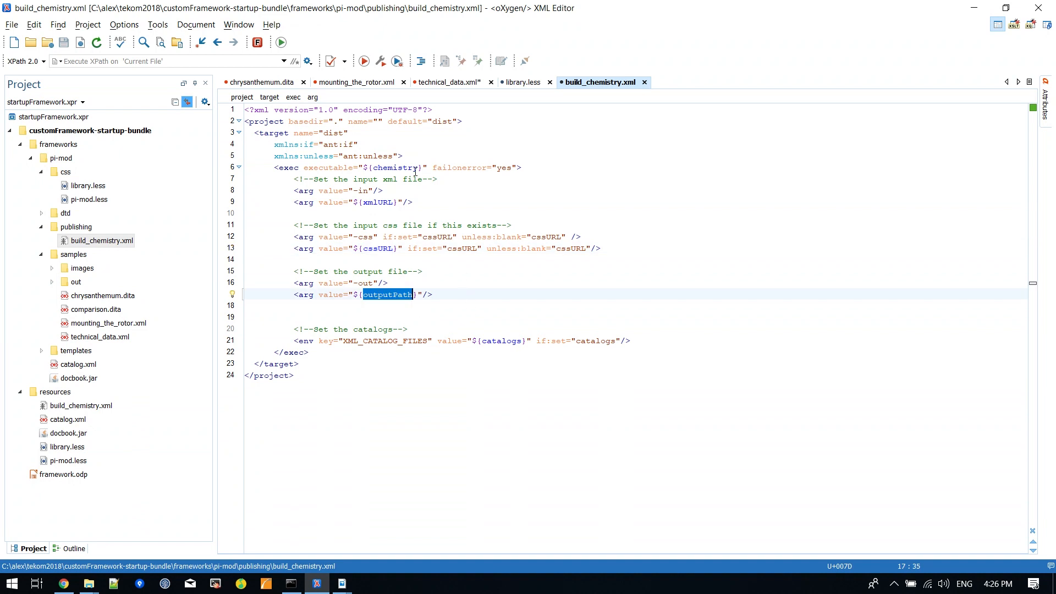
double_click(378, 203)
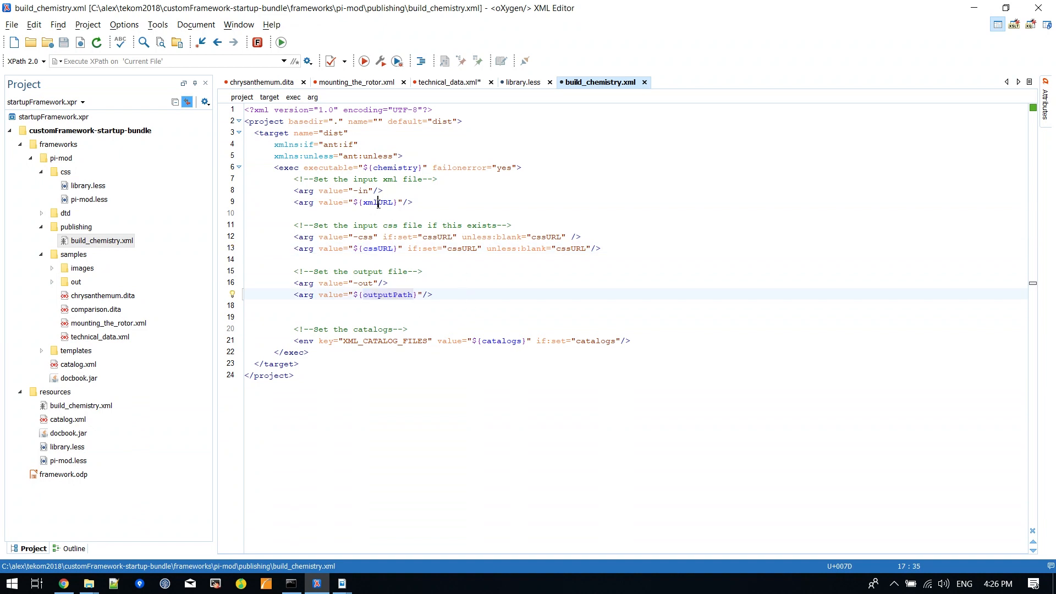
click(379, 256)
double_click(377, 249)
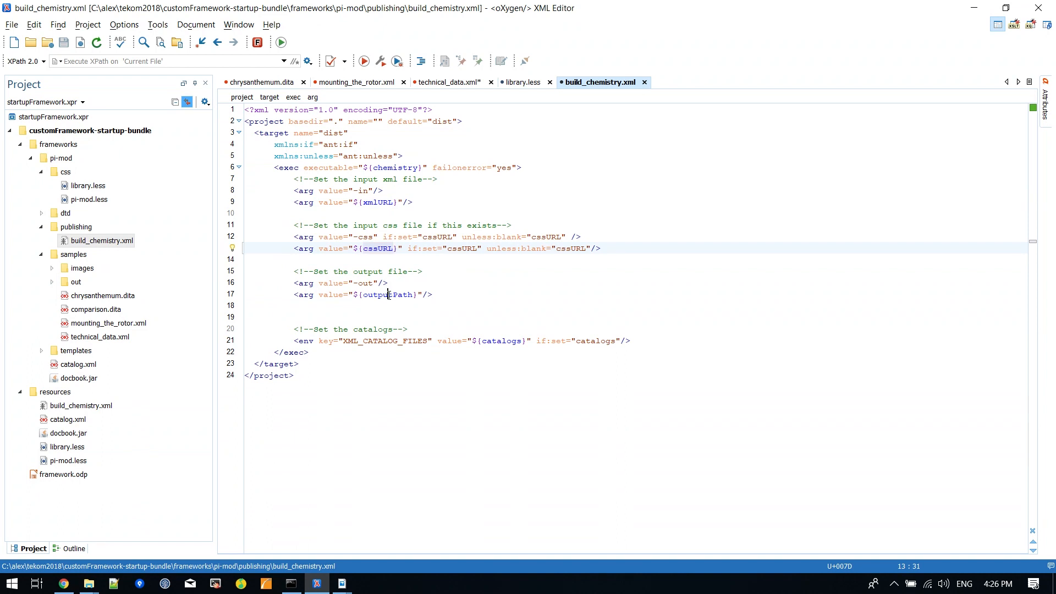
double_click(388, 295)
click(427, 238)
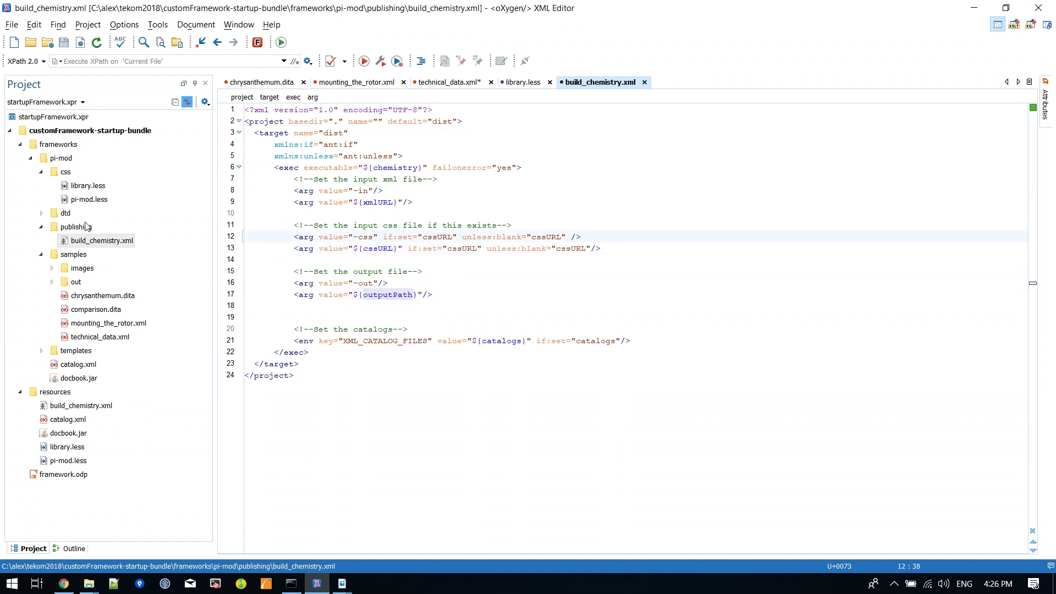
click(88, 242)
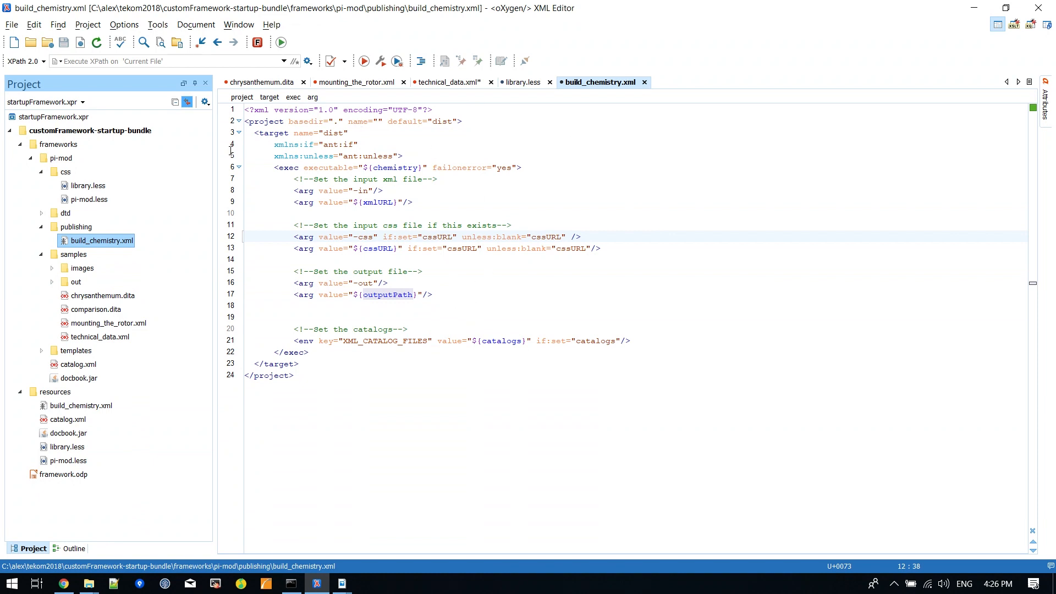
Step: Start a new ANT transformation scenario named Pi-mod in the Pi-mod document type's preferences
click(126, 26)
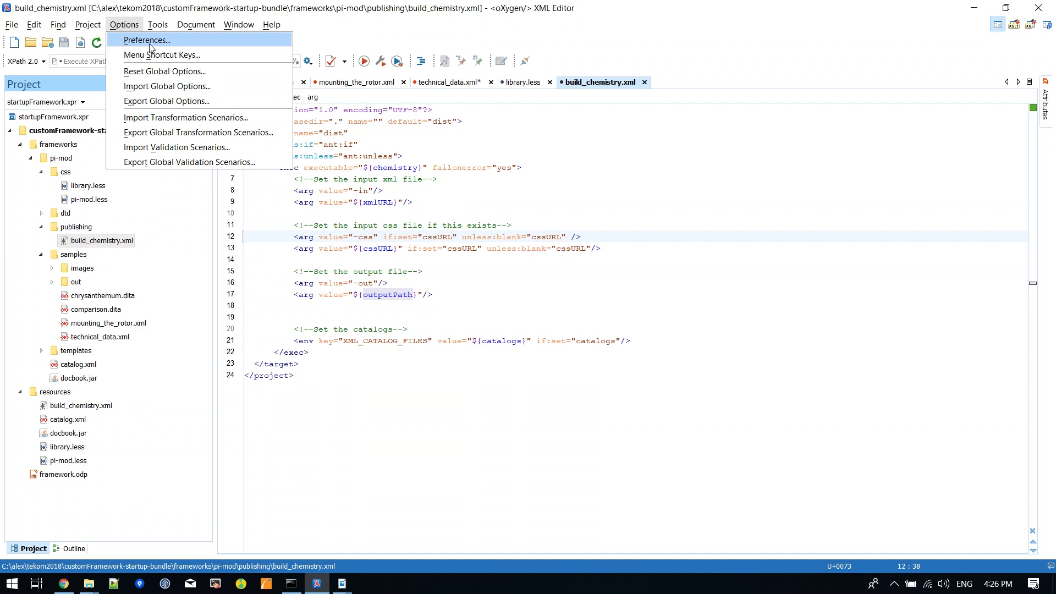
click(146, 40)
double_click(505, 139)
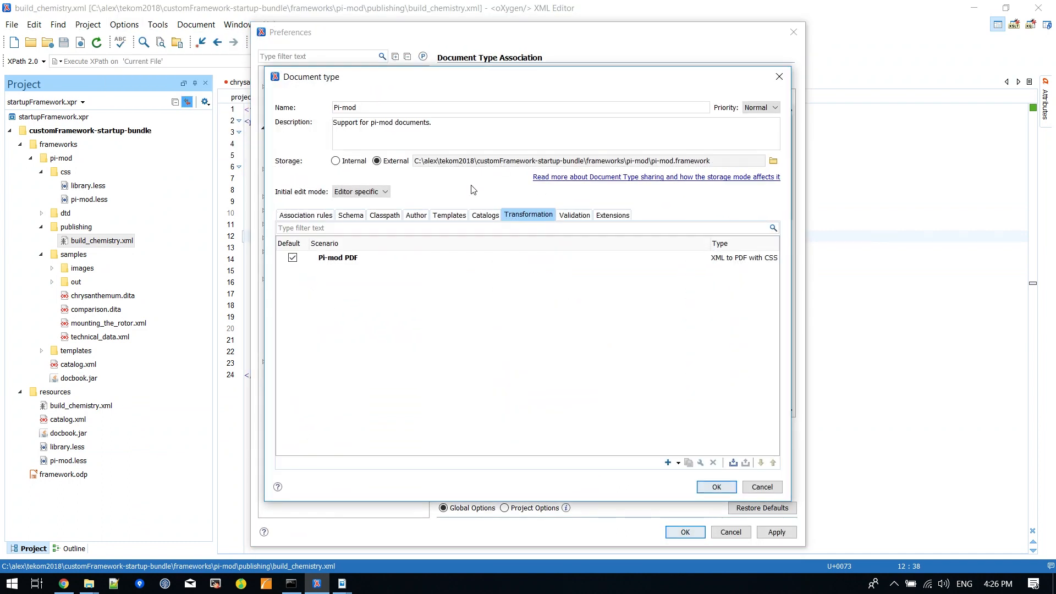
click(679, 463)
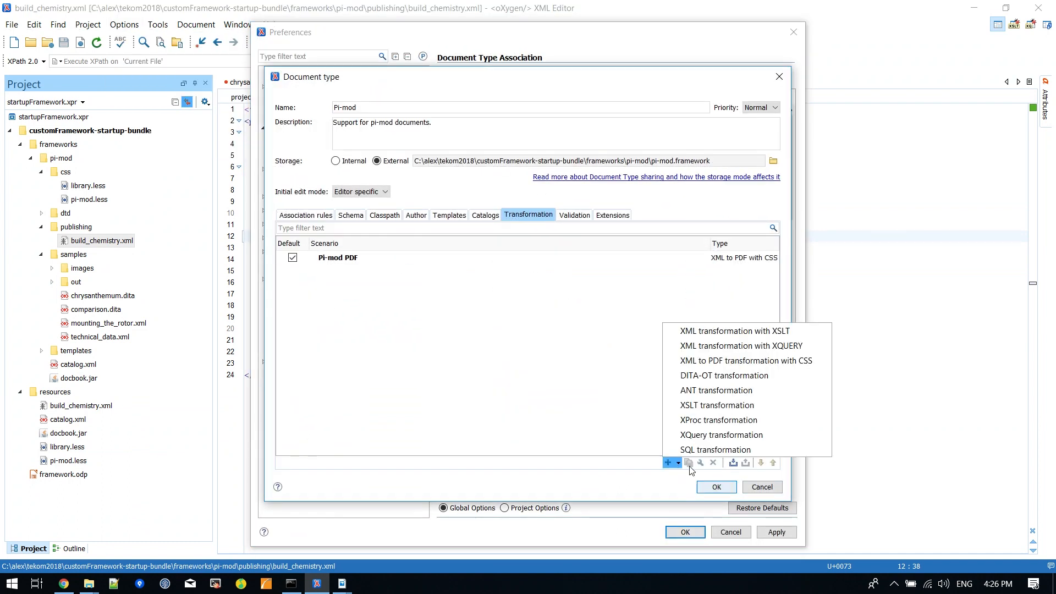
click(716, 391)
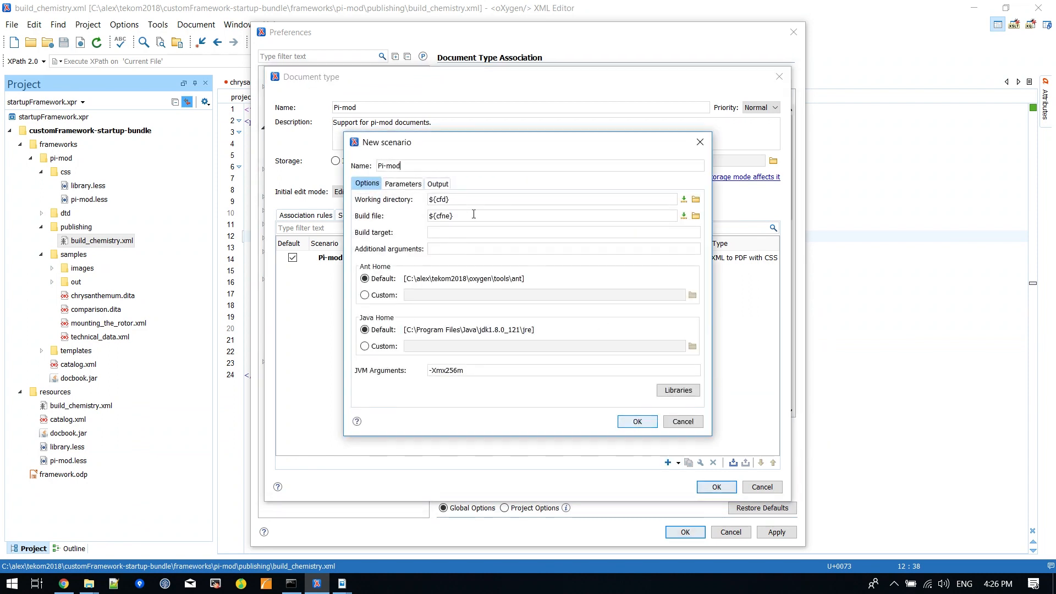
Step: Set the scenario's build file to ${frameworkDir}/publishing/build_chemistry.xml
drag(456, 216, 423, 217)
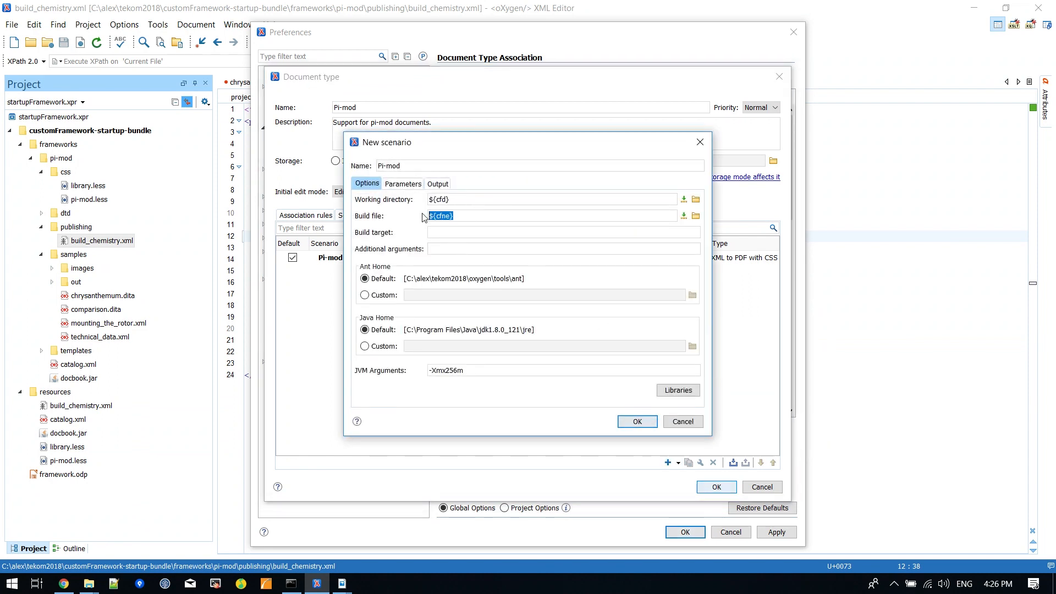
click(684, 216)
click(710, 229)
text(/)
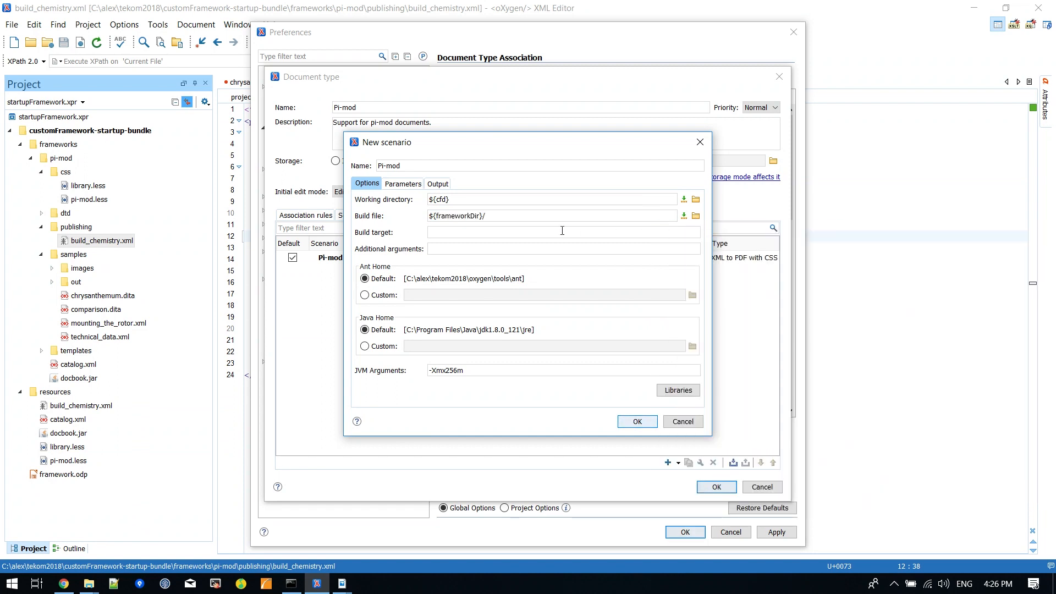
text(publishing/build_chemistry.xml)
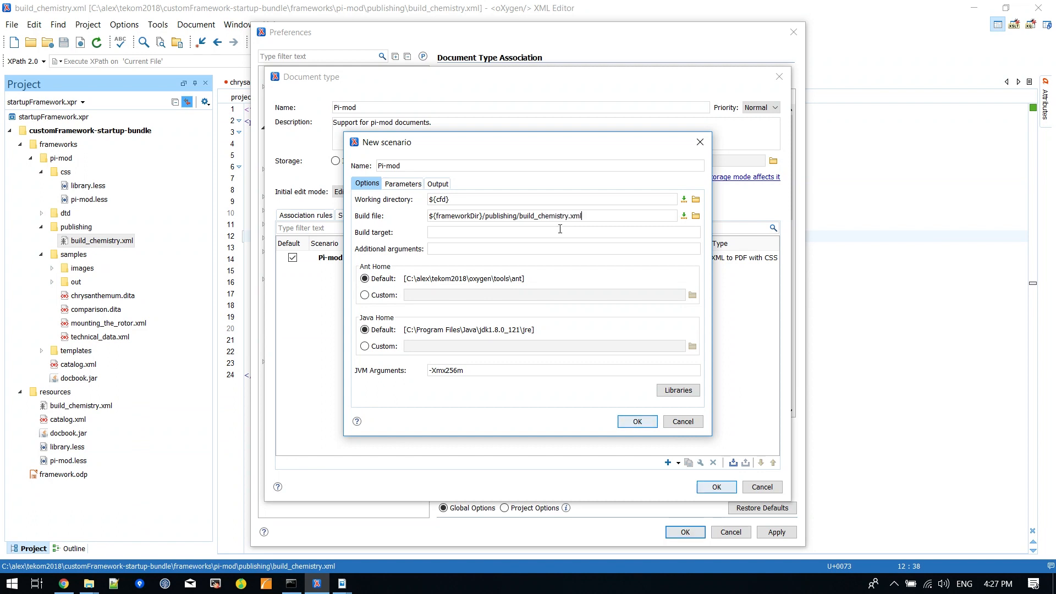
Step: Set the scenario's working directory to the Oxygen installation directory variable, ${oxygenInstallDir}
drag(446, 199, 426, 196)
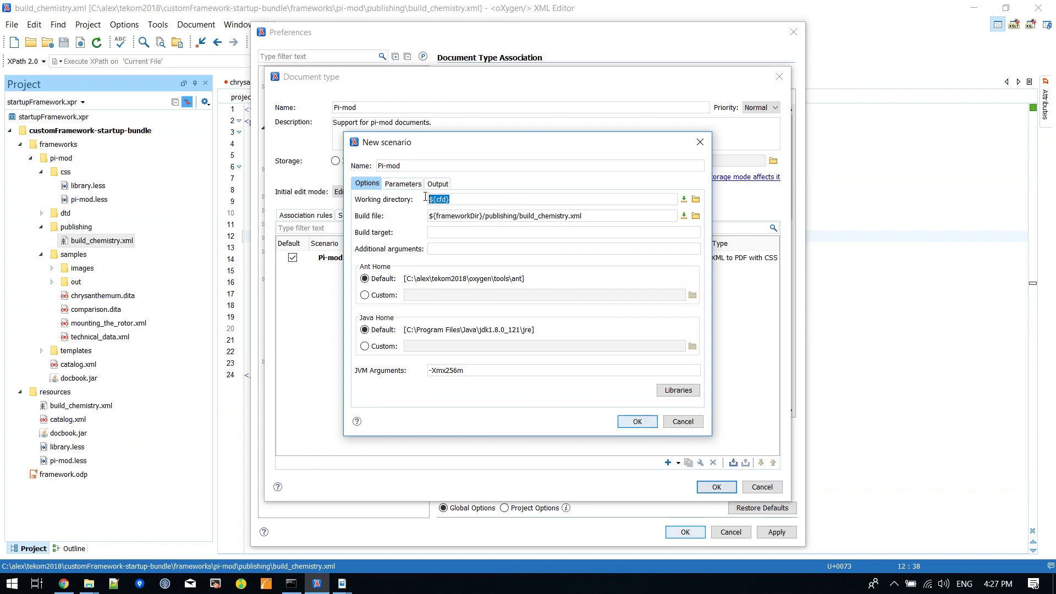
click(684, 199)
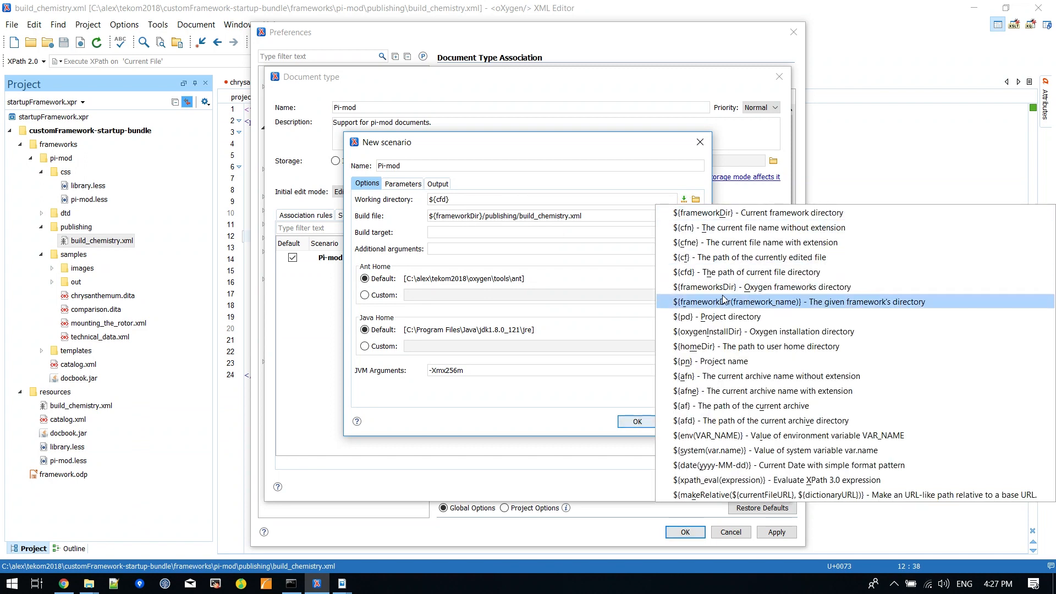
click(731, 333)
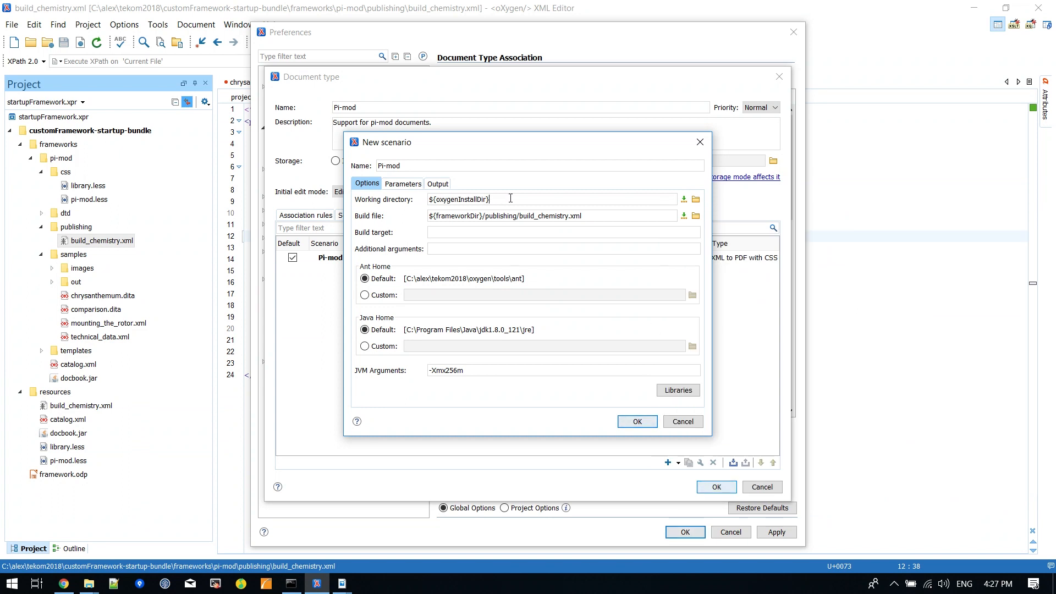
Step: Create a scenario parameter named chemistry and choose oxygenChemistry.bat from the oxygen folder as its value
click(406, 186)
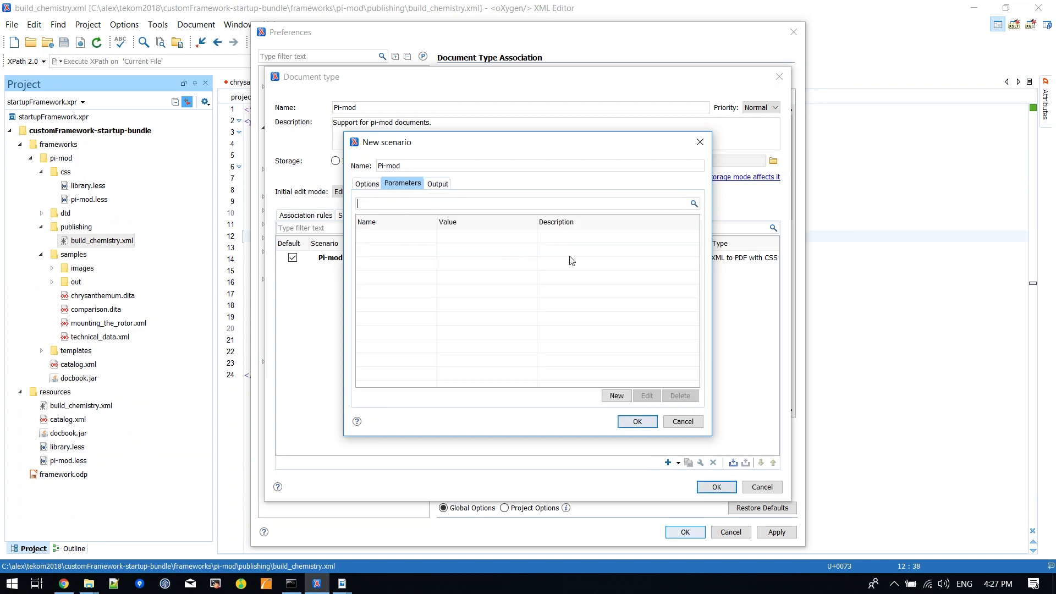
click(616, 396)
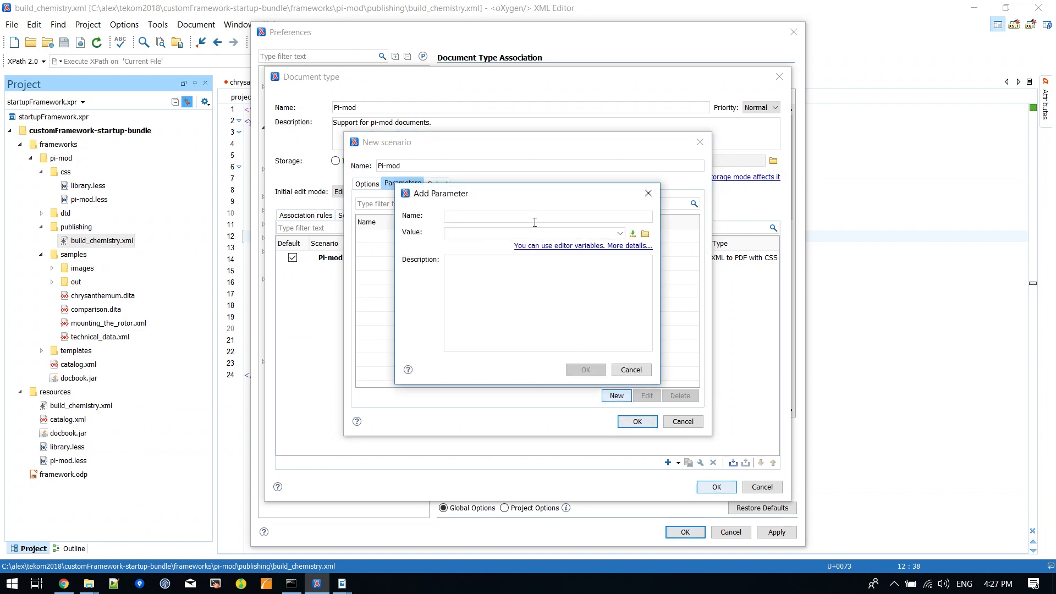
text(chemistry)
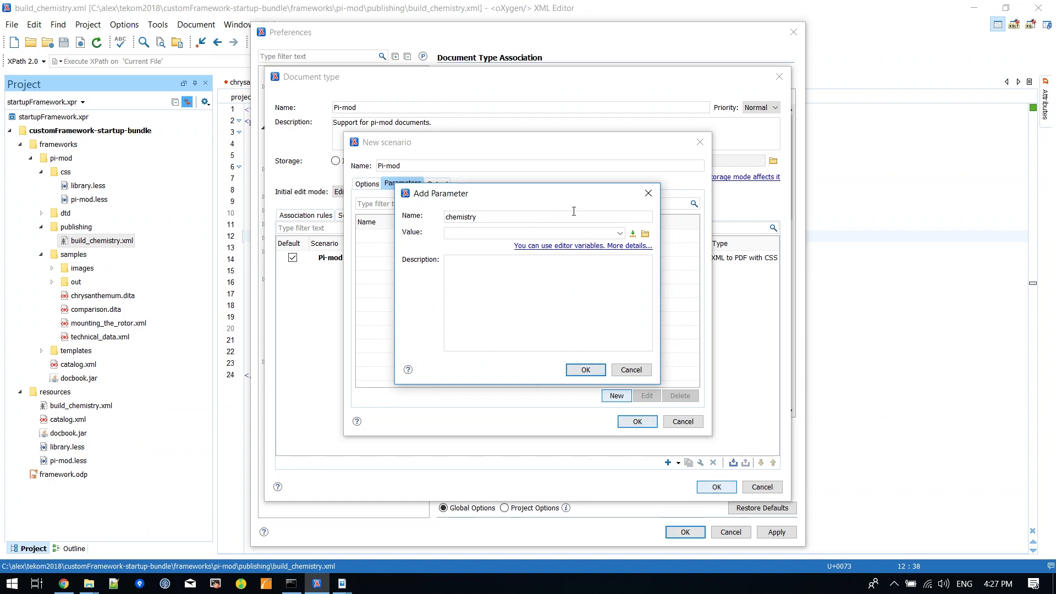
click(646, 234)
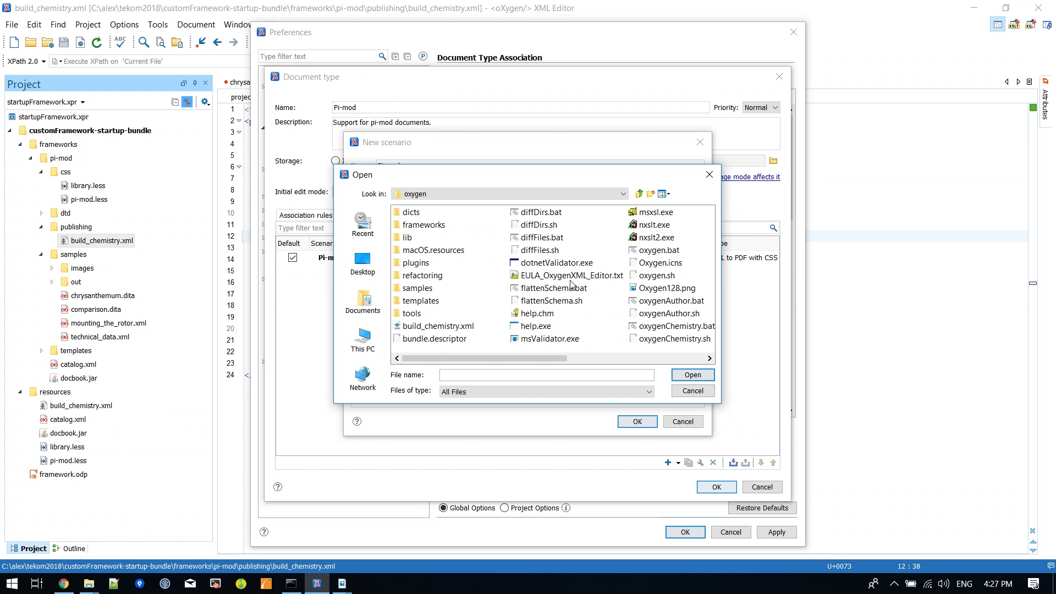
click(672, 328)
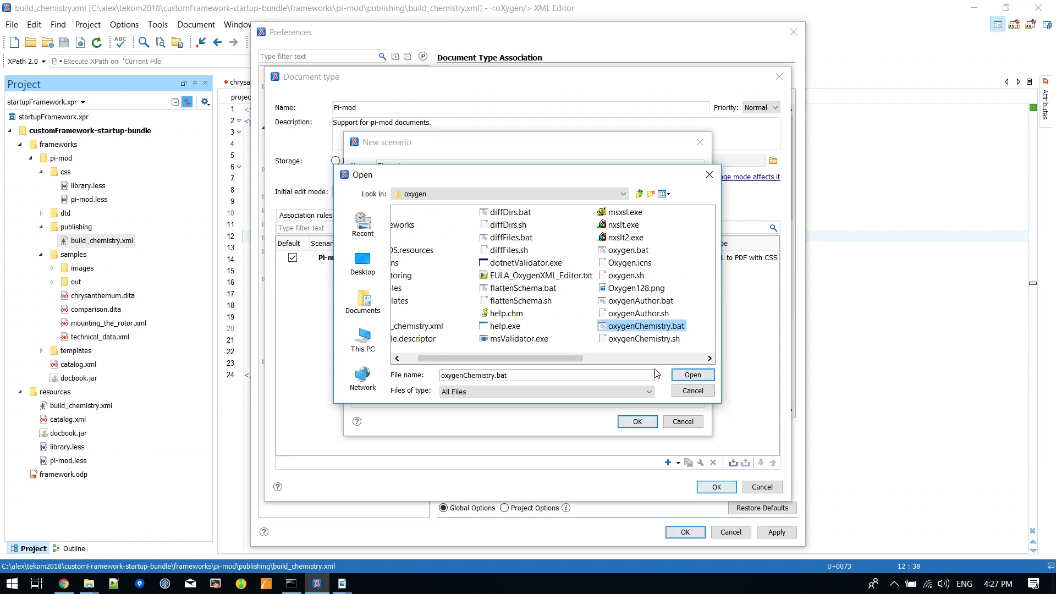
click(693, 375)
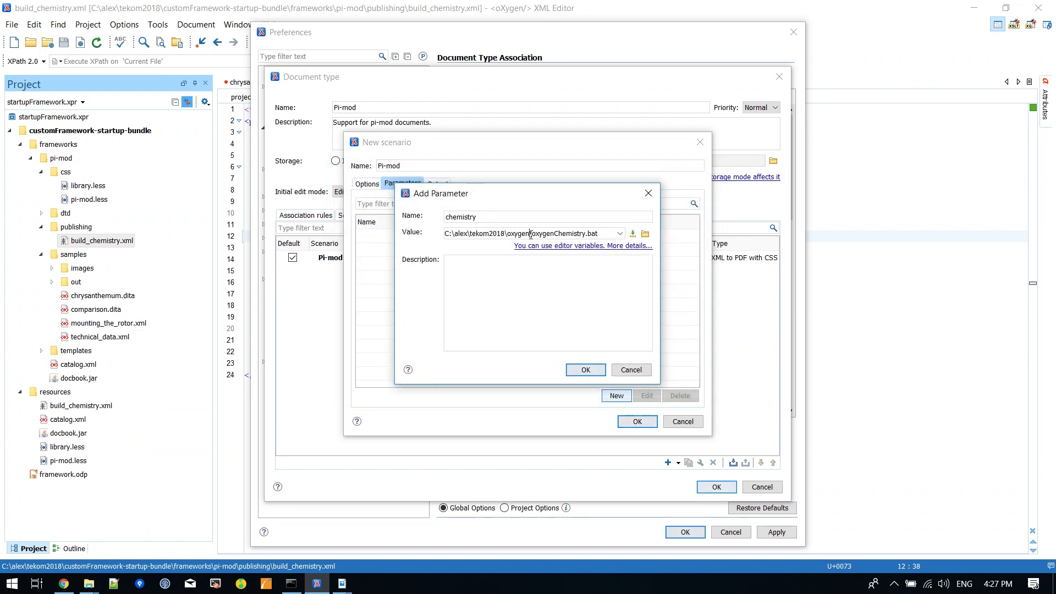
Step: Replace the absolute folder path in the chemistry value, making it ${oxygenInstallDir}/oxygenChemistry.bat, and save the parameter
drag(531, 235, 417, 235)
key(BackSpace)
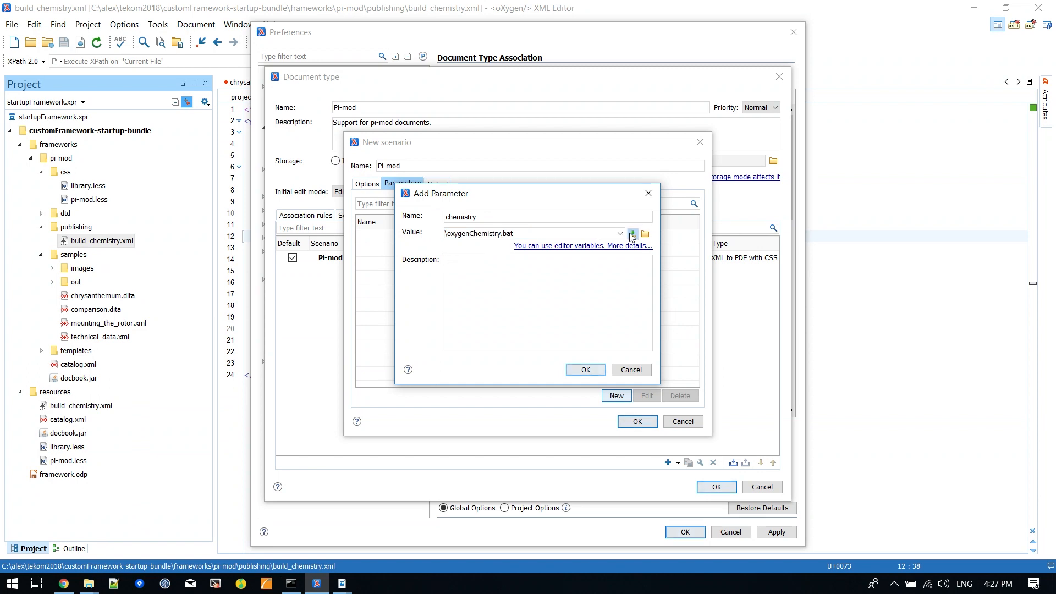
click(632, 235)
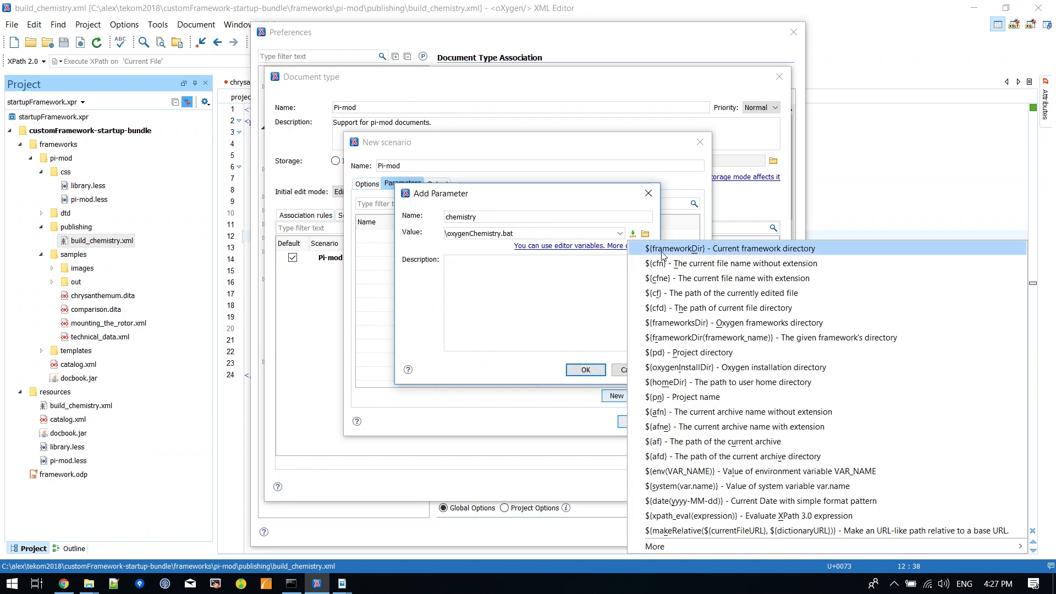
click(685, 367)
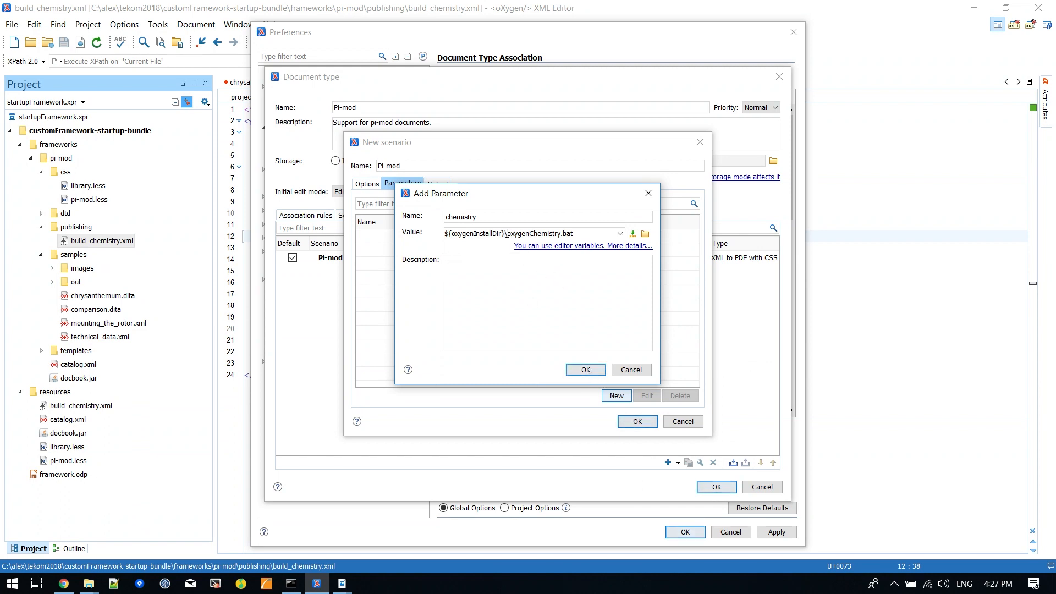
key(Delete)
text(/)
click(586, 369)
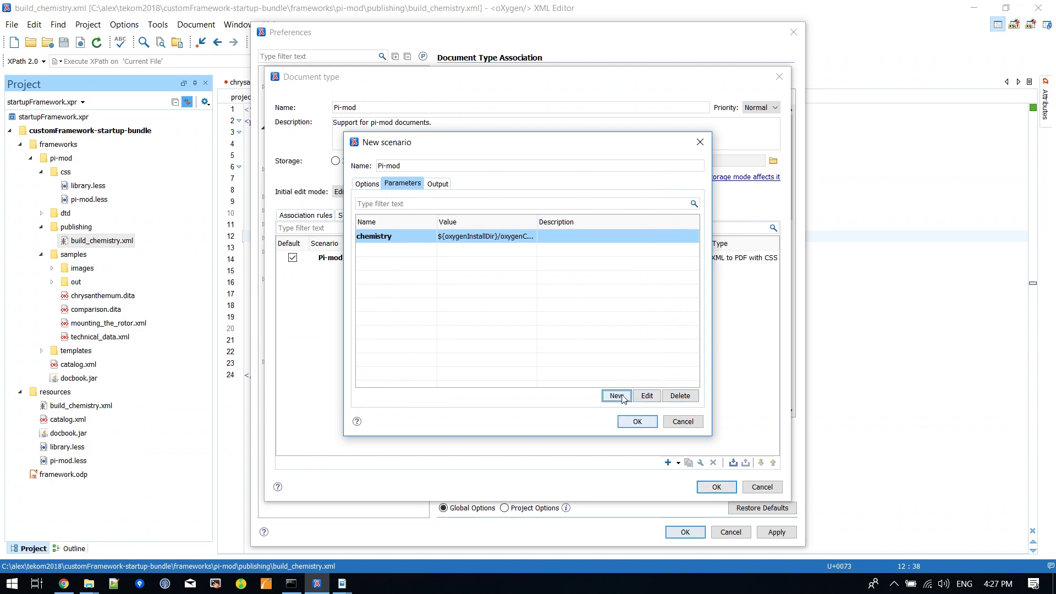
Step: Add an xmlURL parameter with the path of the currently edited file, ${cf}, as its value
click(616, 396)
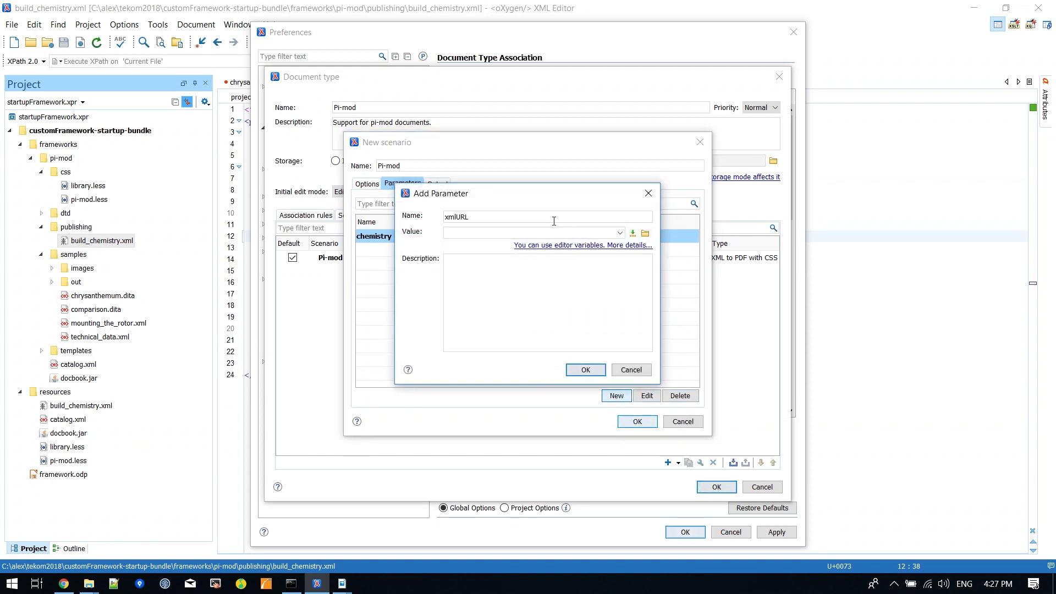
click(632, 233)
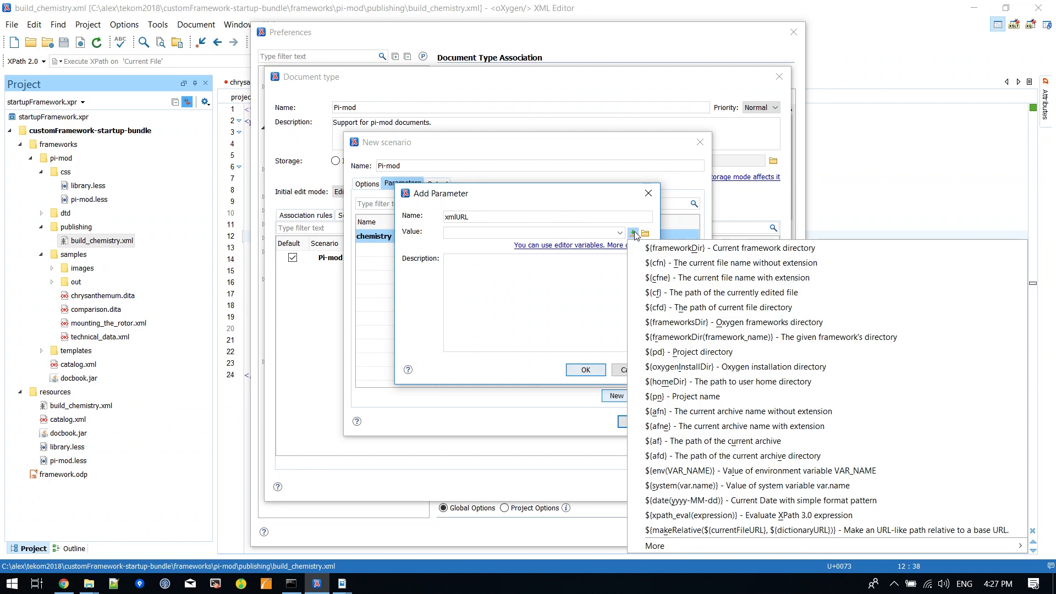
click(676, 293)
click(586, 369)
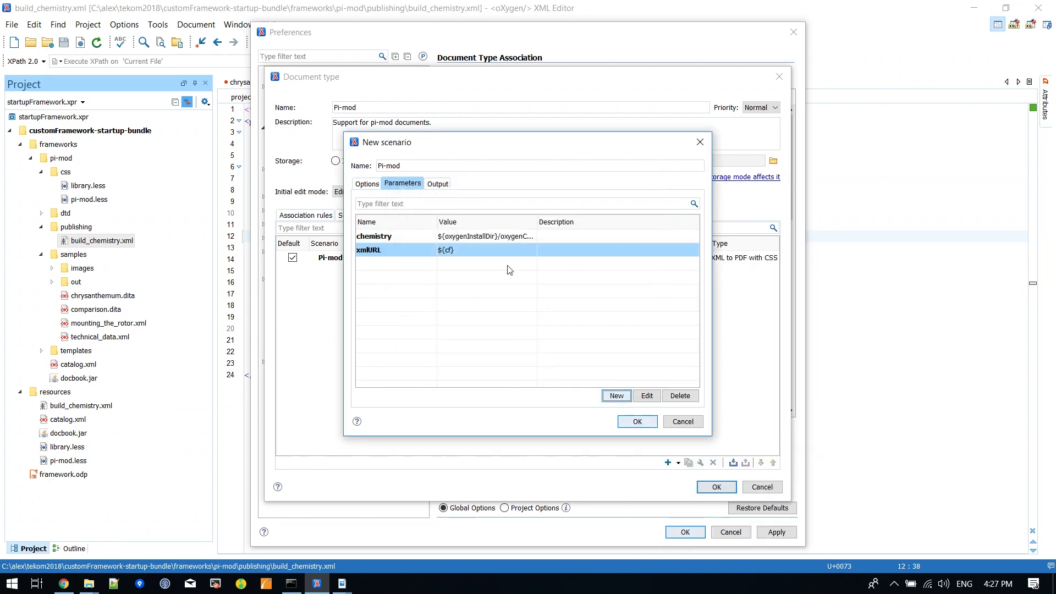
Step: Add a cssURL parameter that points to the pi-mod stylesheet in ${frameworkDir}/css
click(611, 396)
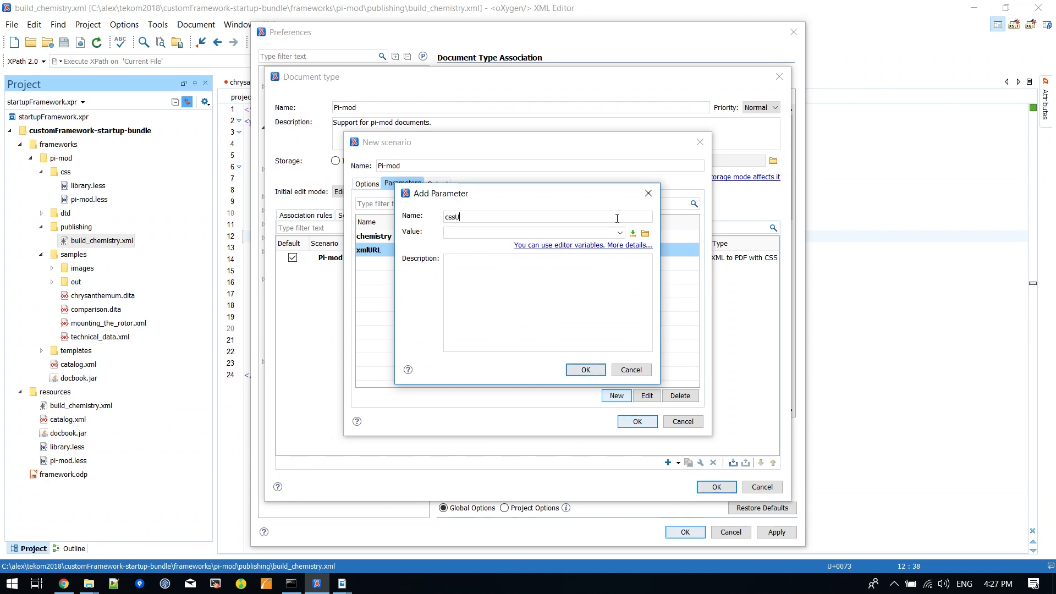
text(cssURL)
click(633, 233)
click(654, 250)
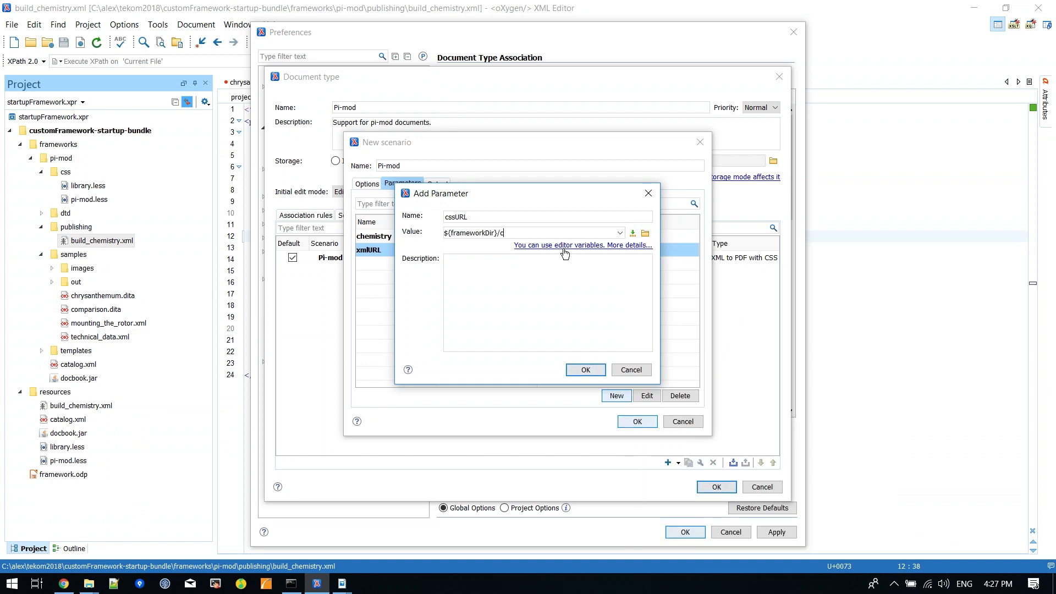
text(/css/pi-mod...)
click(589, 371)
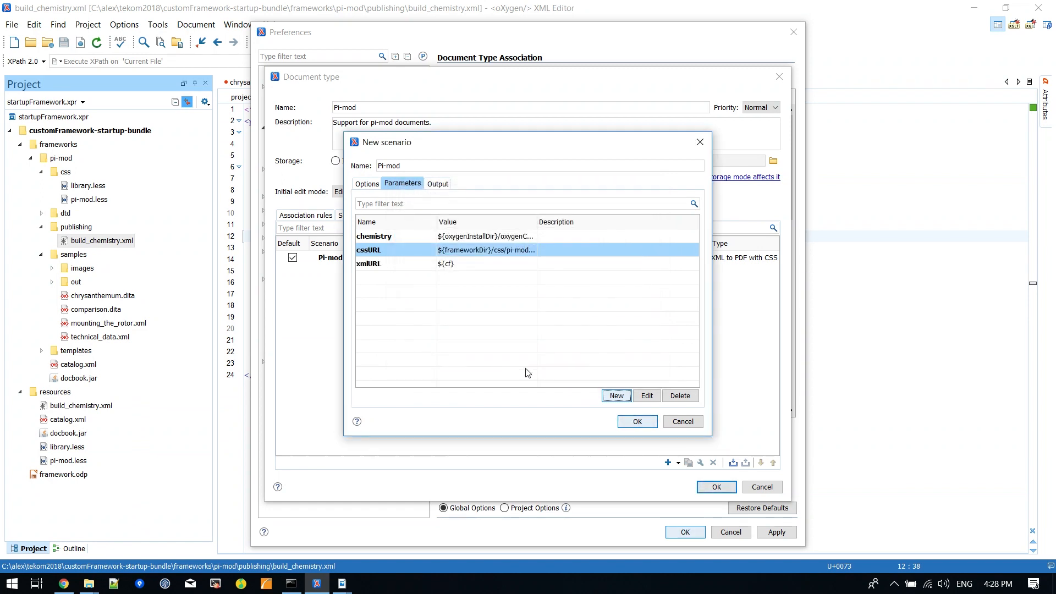
Step: Add an outputPath parameter with the value ${cfd}/${cfn}.pdf
click(612, 396)
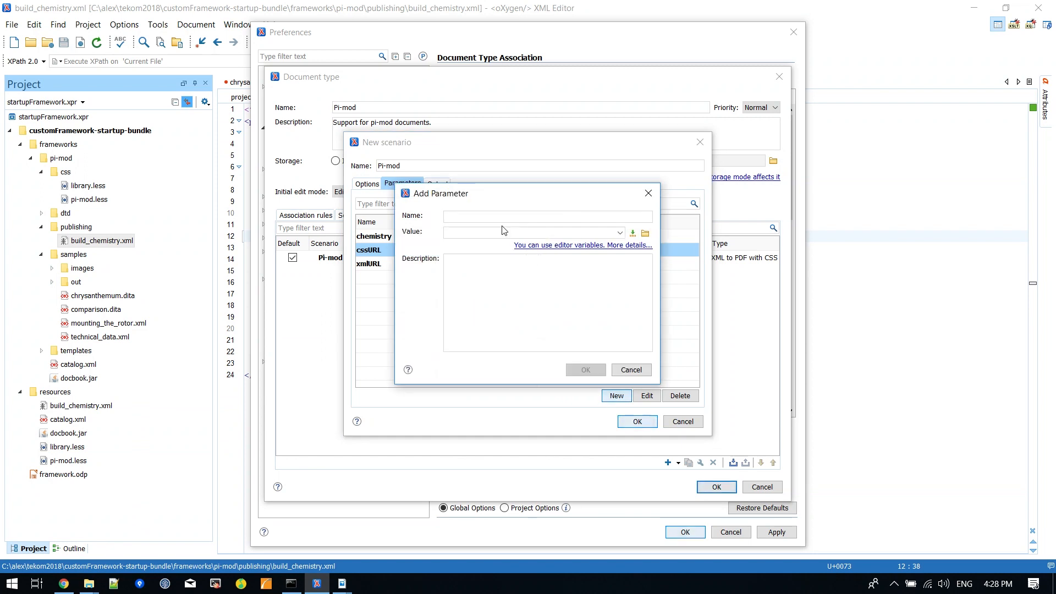
text(outputPath)
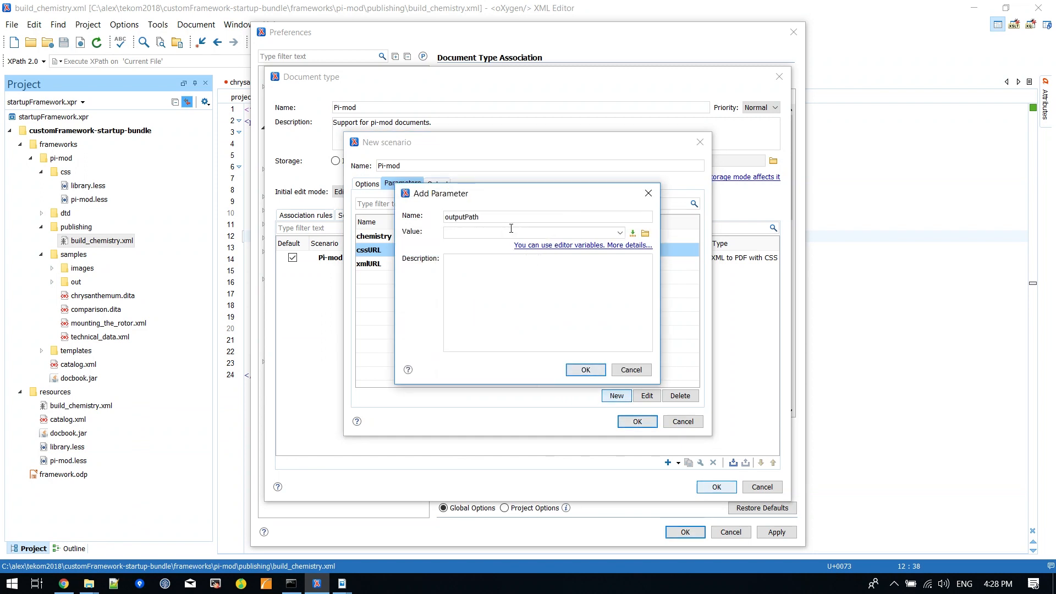
click(632, 234)
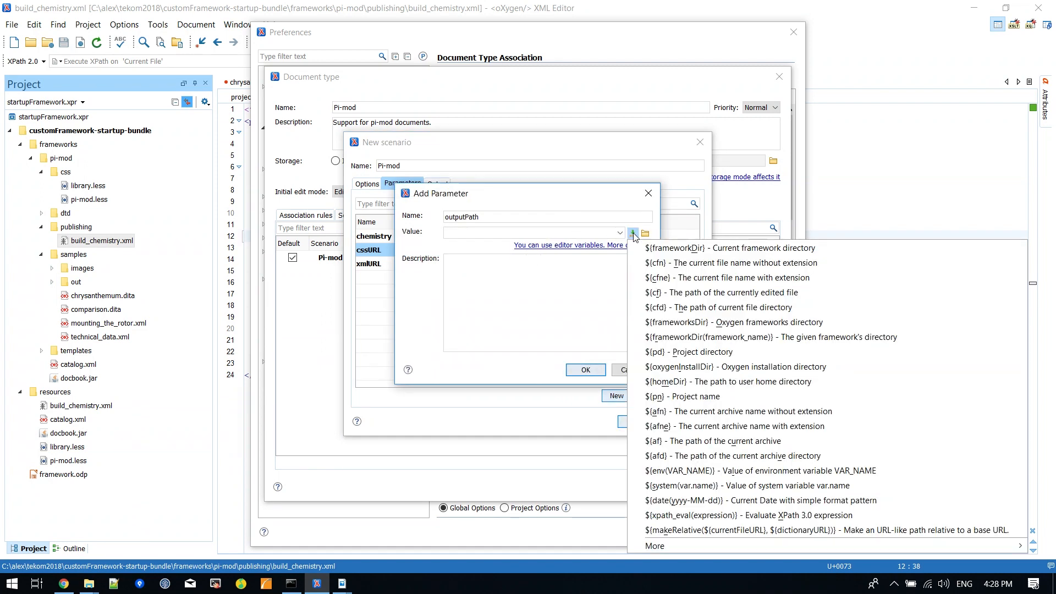
click(677, 307)
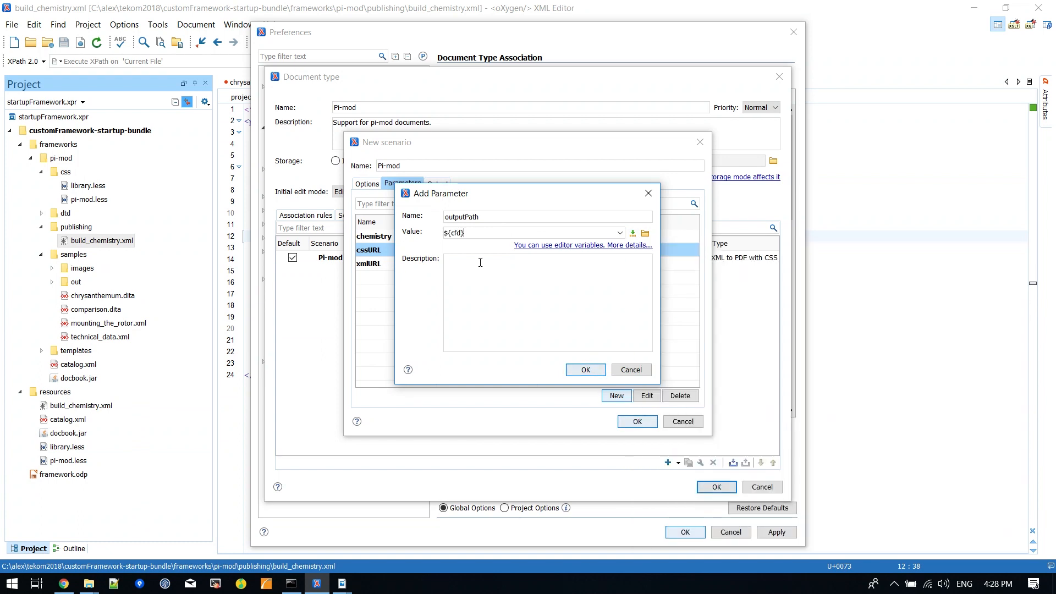
text(/)
click(633, 234)
click(683, 263)
key(ctrl+a)
key(ctrl+c)
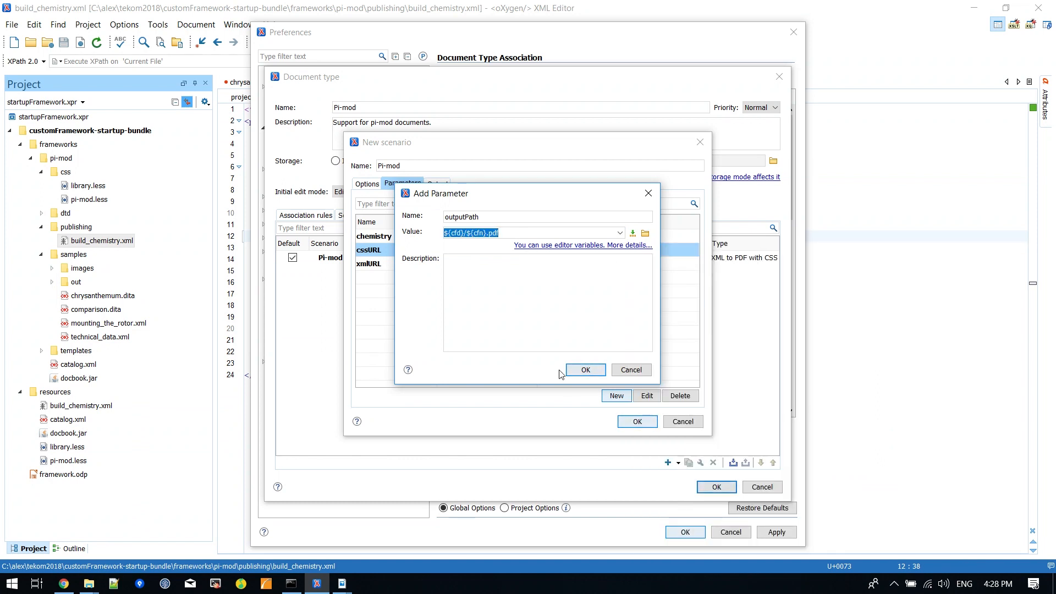
click(586, 370)
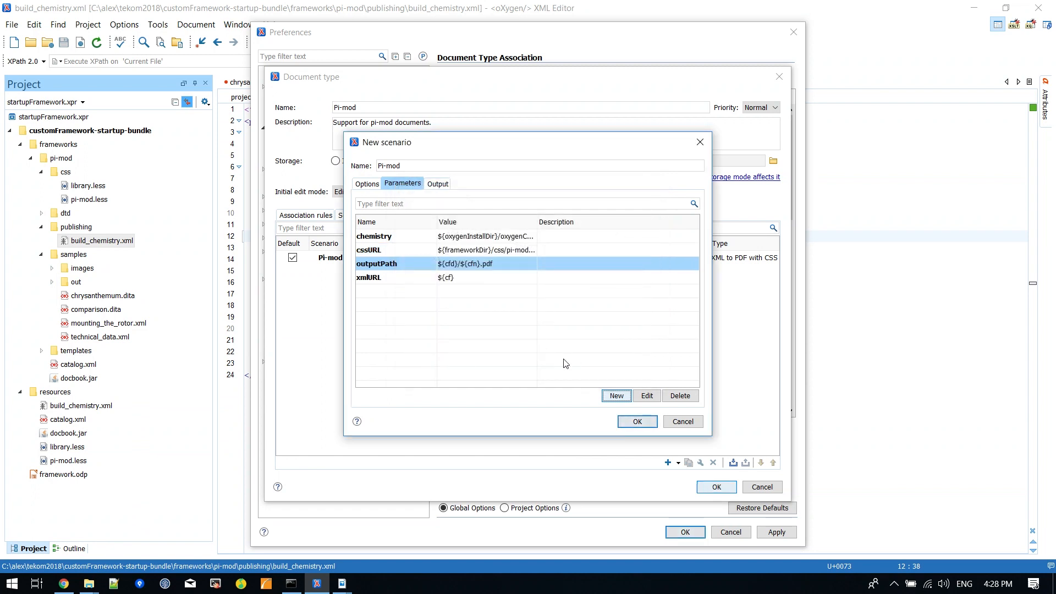
Step: Add a catalogs parameter with the value ${frameworkDir}/catalog.xml
click(617, 396)
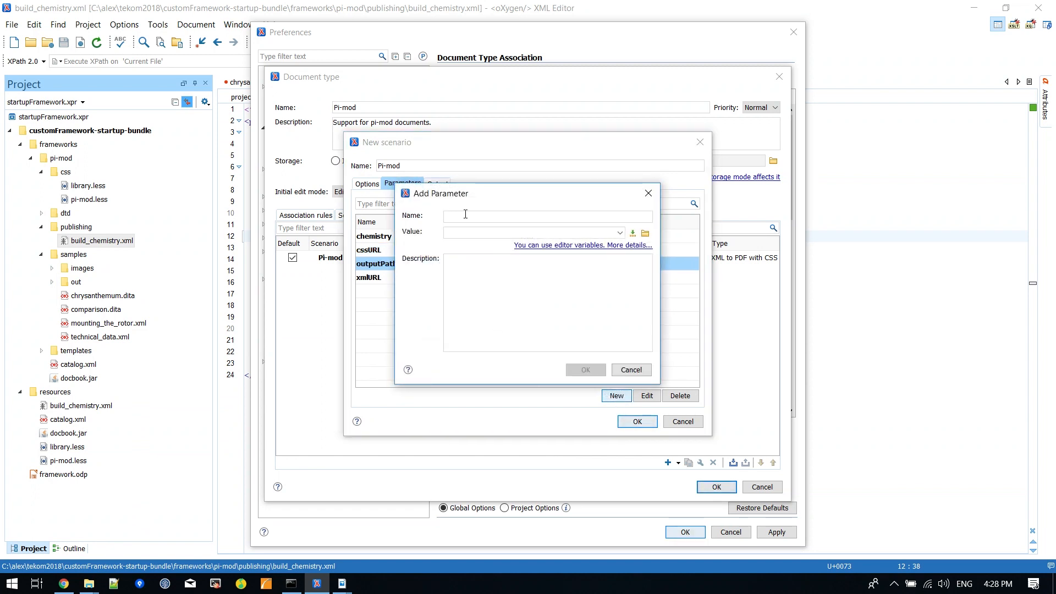
click(633, 233)
click(680, 249)
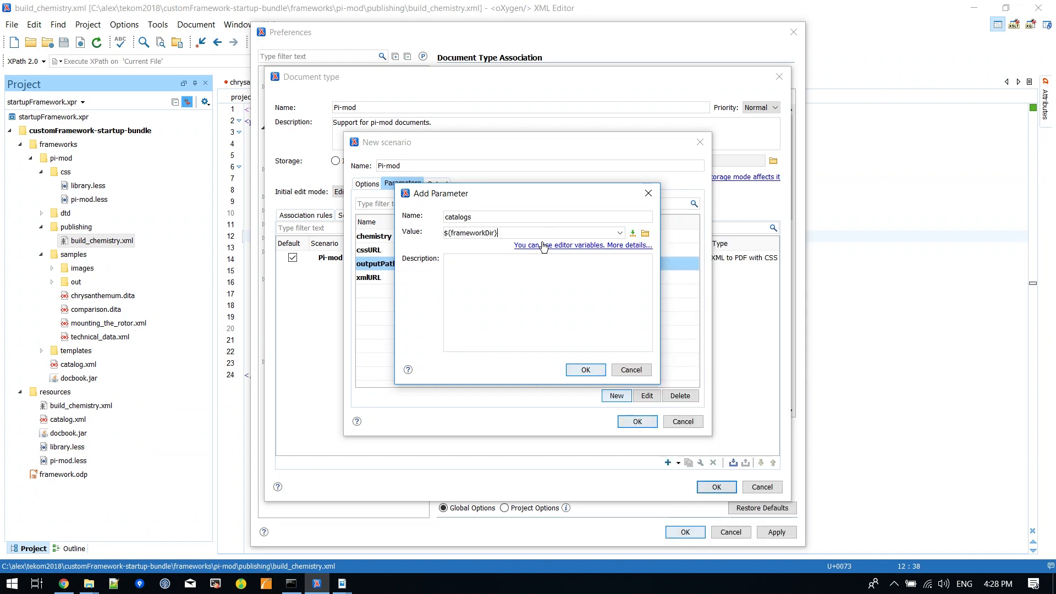
text(/catalogs.xml)
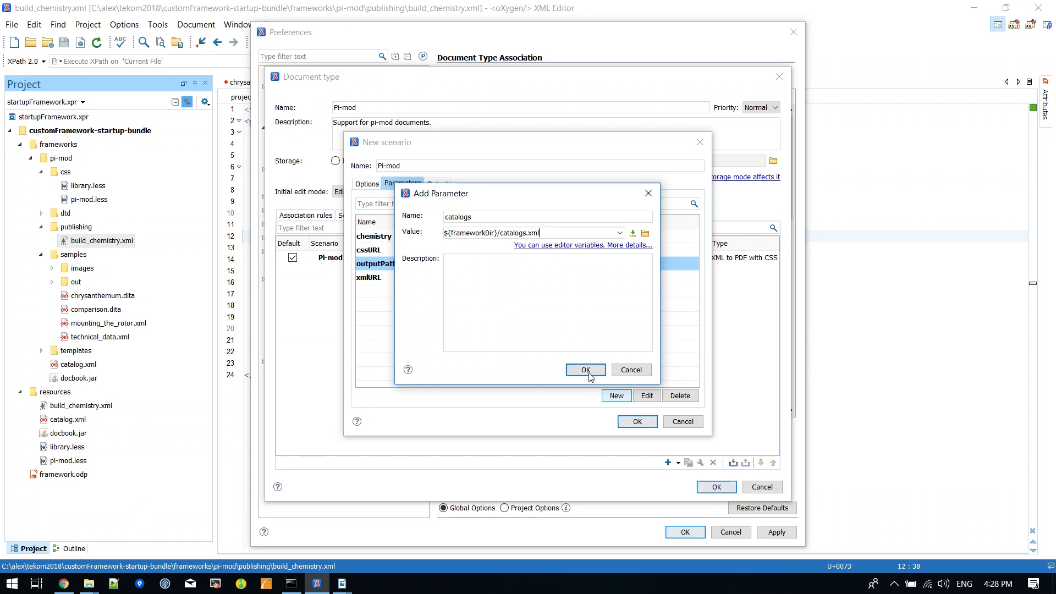
click(529, 235)
key(BackSpace)
click(585, 370)
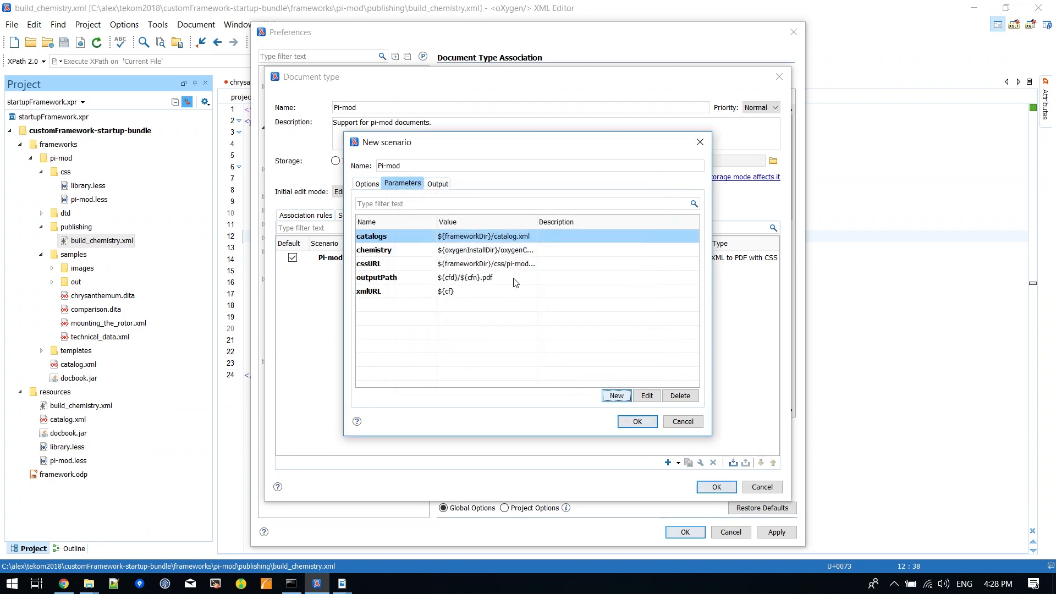
Step: Set ${cfd}/${cfn}.pdf as the output file to open after the build and save the ANT scenario
click(438, 183)
key(ctrl+v)
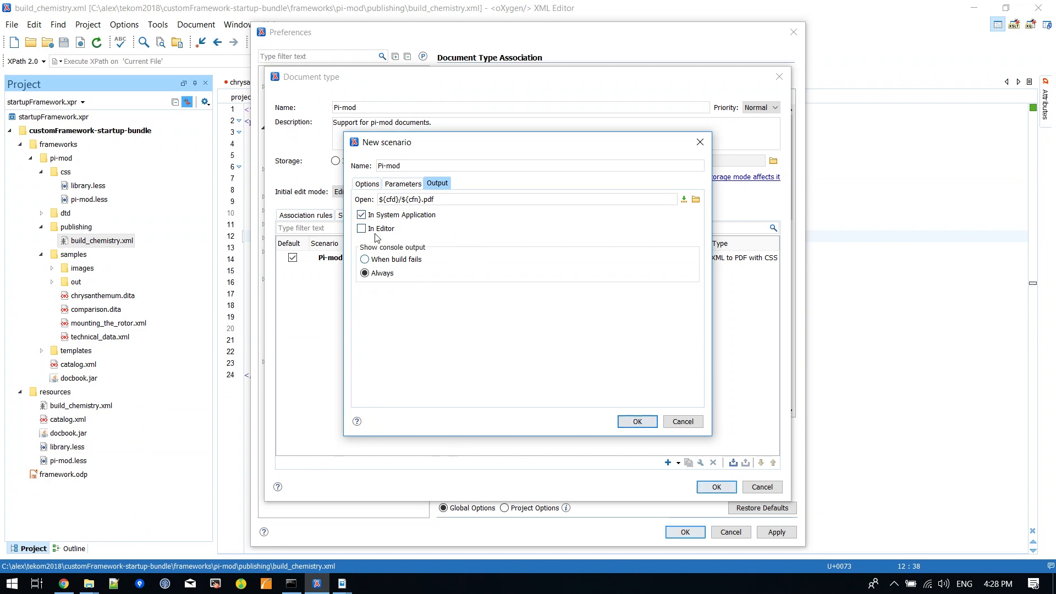
click(638, 422)
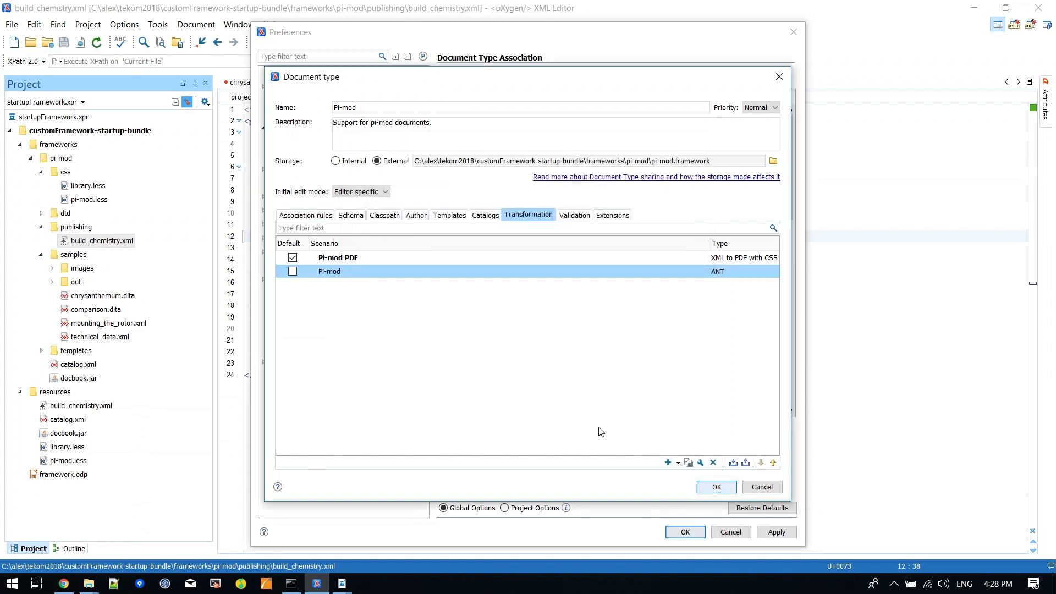
Step: Rename the ANT scenario as Pi-mod ANT style, and save the document type and preferences
double_click(342, 273)
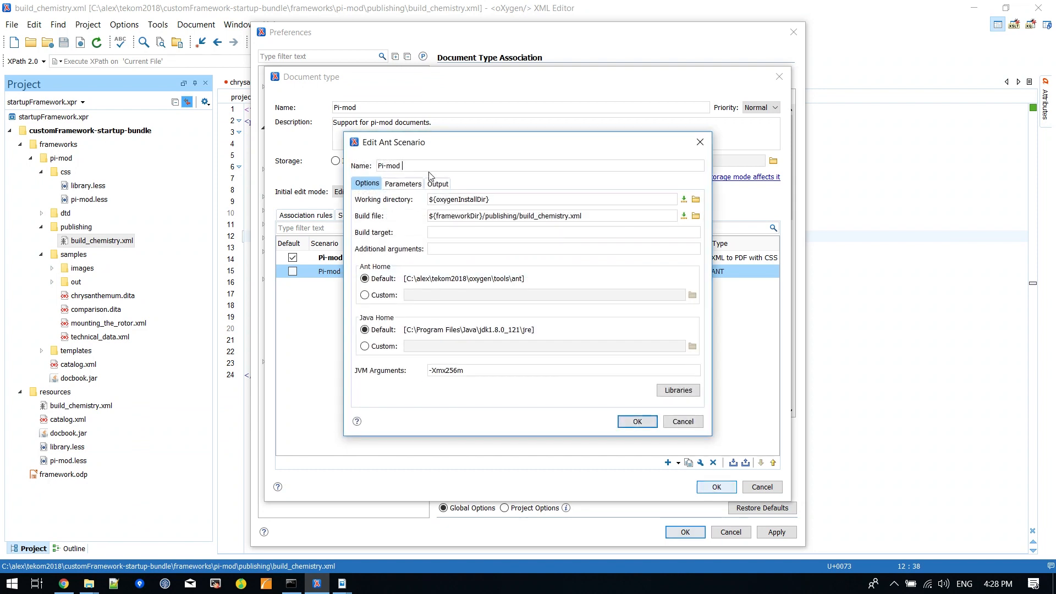
text(ANT style)
click(631, 421)
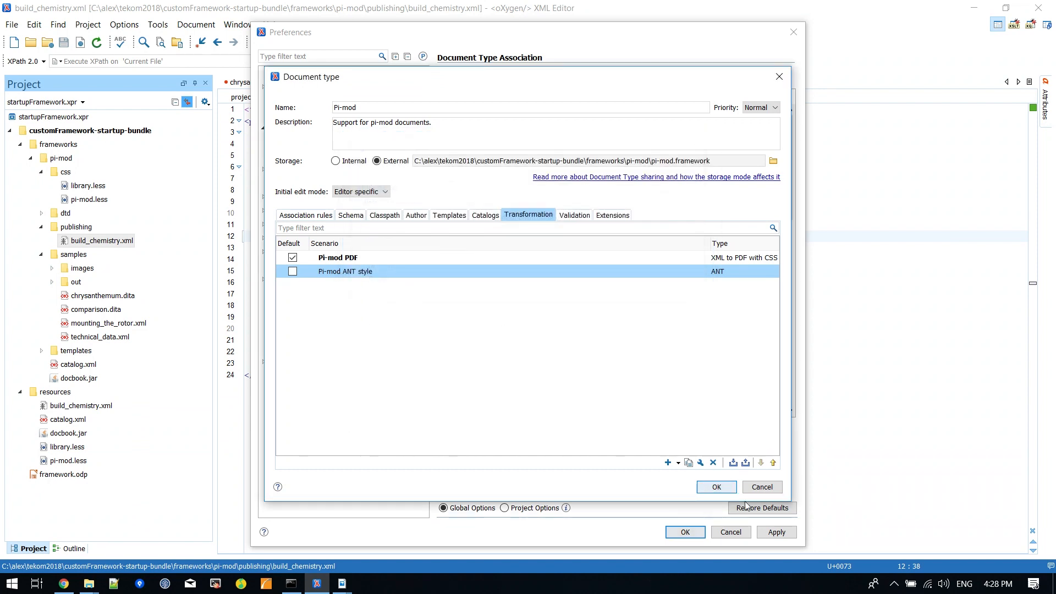
click(711, 488)
click(688, 532)
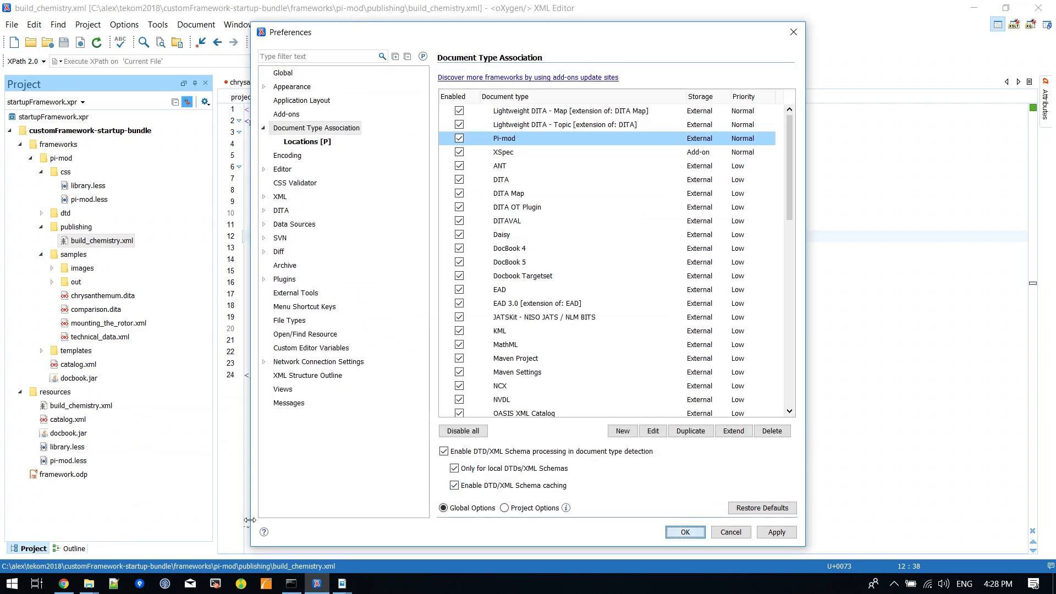
Step: Associate mounting_the_rotor.xml with the Pi-mod ANT style transformation scenario instead of Pi-mod PDF
mouse_move(343, 582)
click(395, 546)
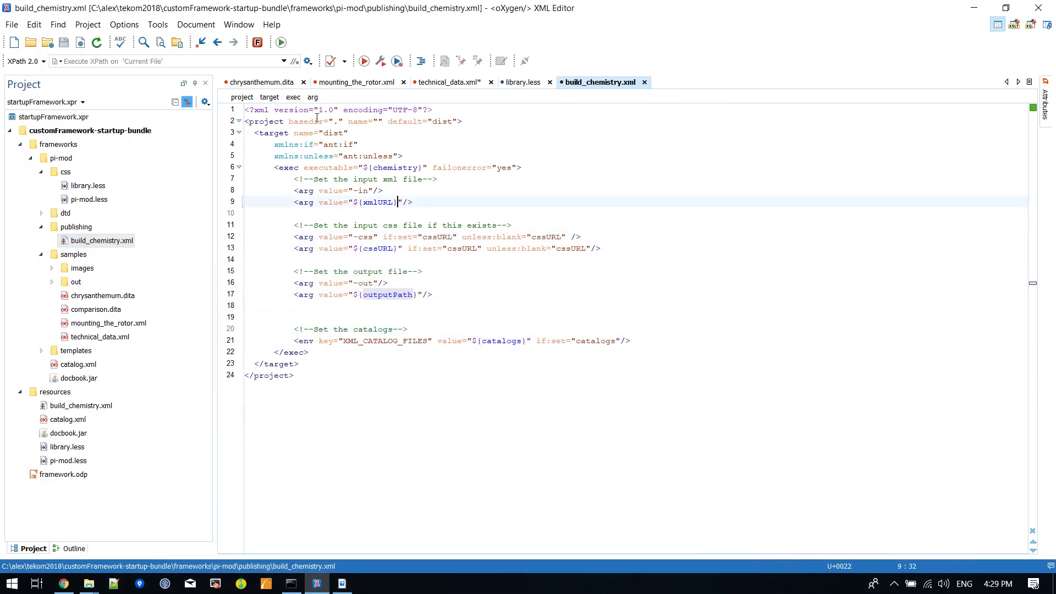
click(368, 82)
click(380, 62)
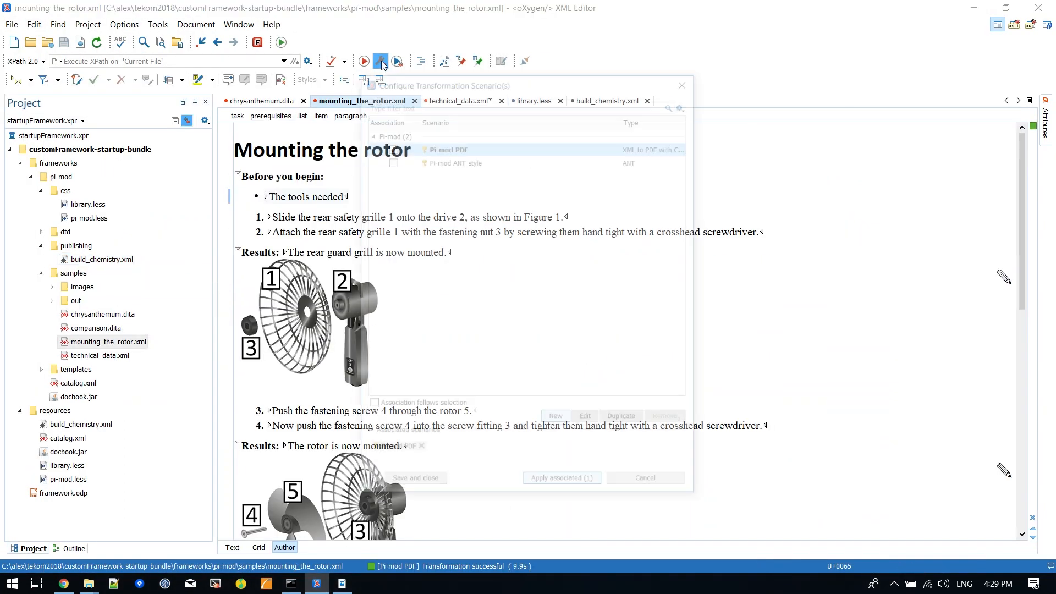
click(390, 159)
click(390, 145)
click(465, 161)
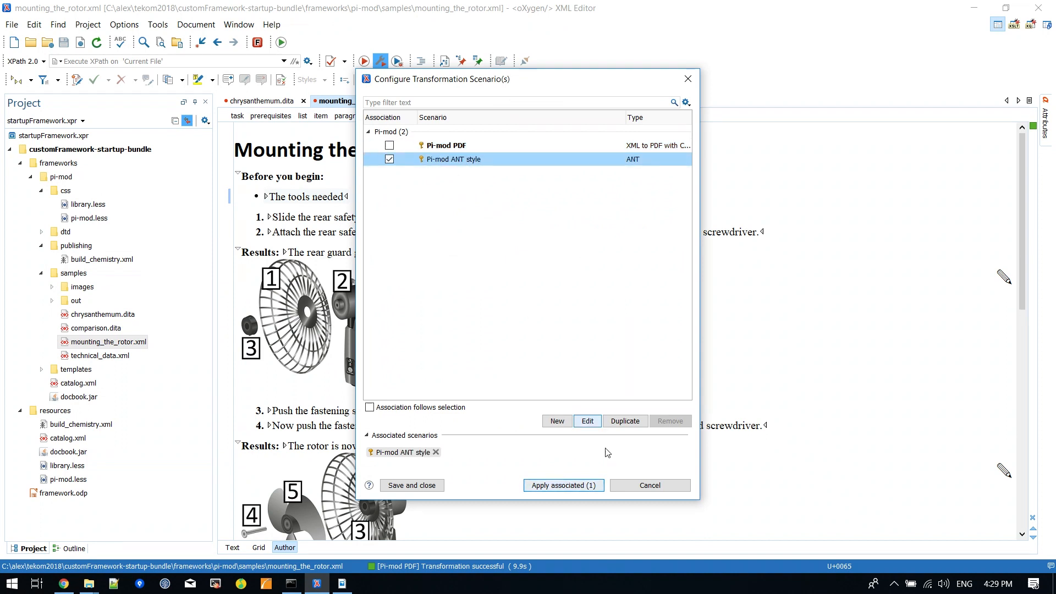
Step: Run the associated scenario, saving all opened files, and switch back to oXygen XML Editor from the generated PDF
click(580, 487)
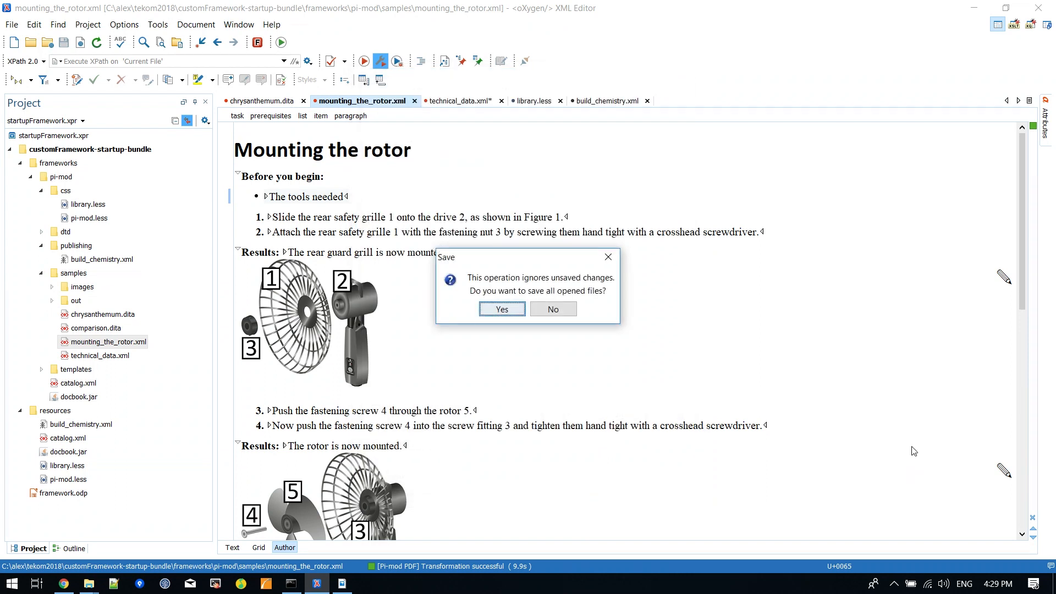
click(550, 308)
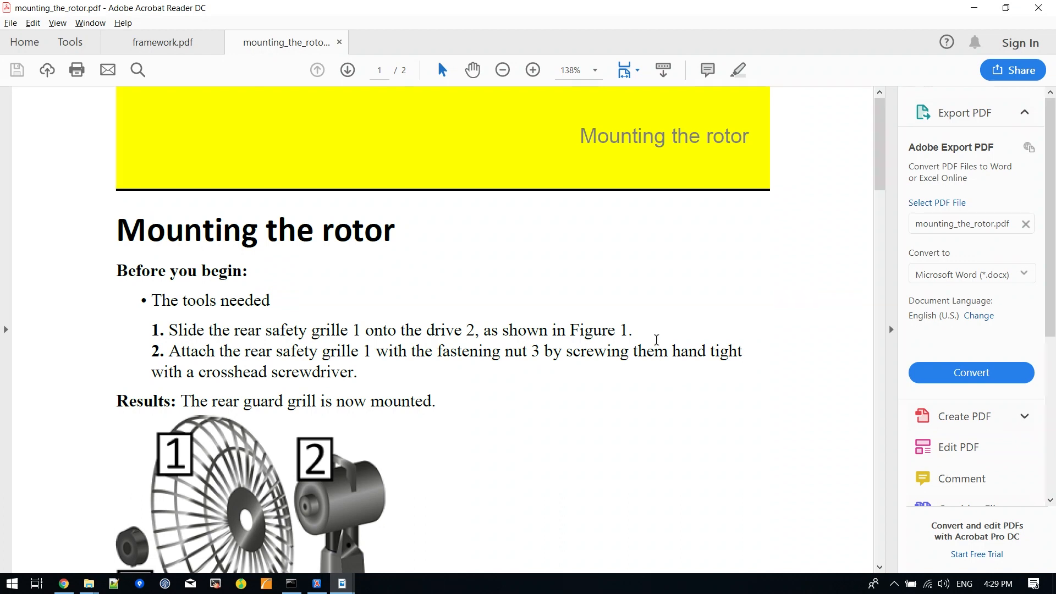
key(alt+Tab)
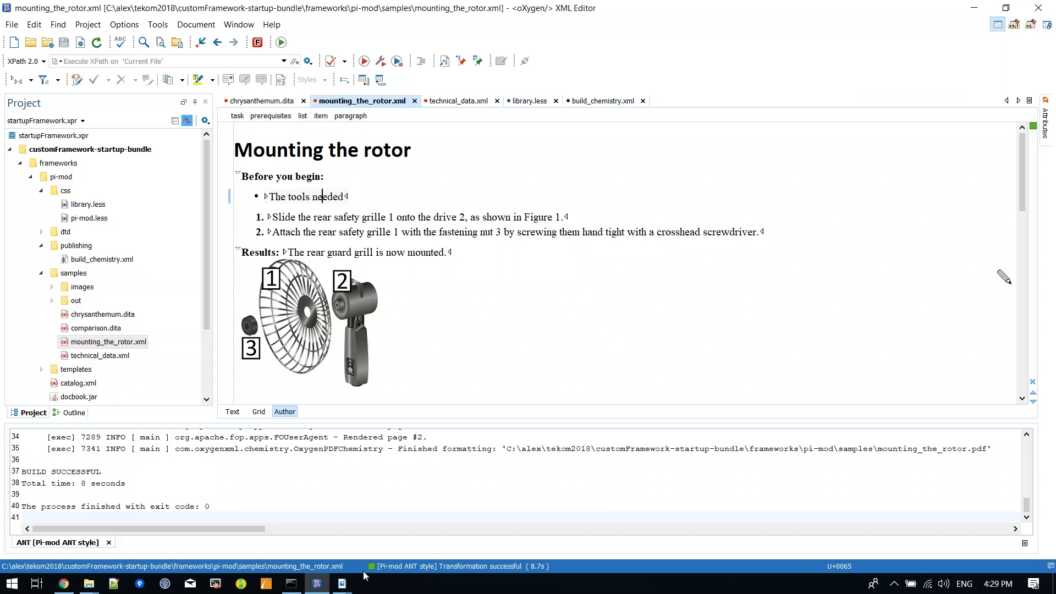
Step: Switch to the framework.pdf presentation in Adobe Acrobat Reader and show its closing questions slide
mouse_move(344, 582)
click(404, 530)
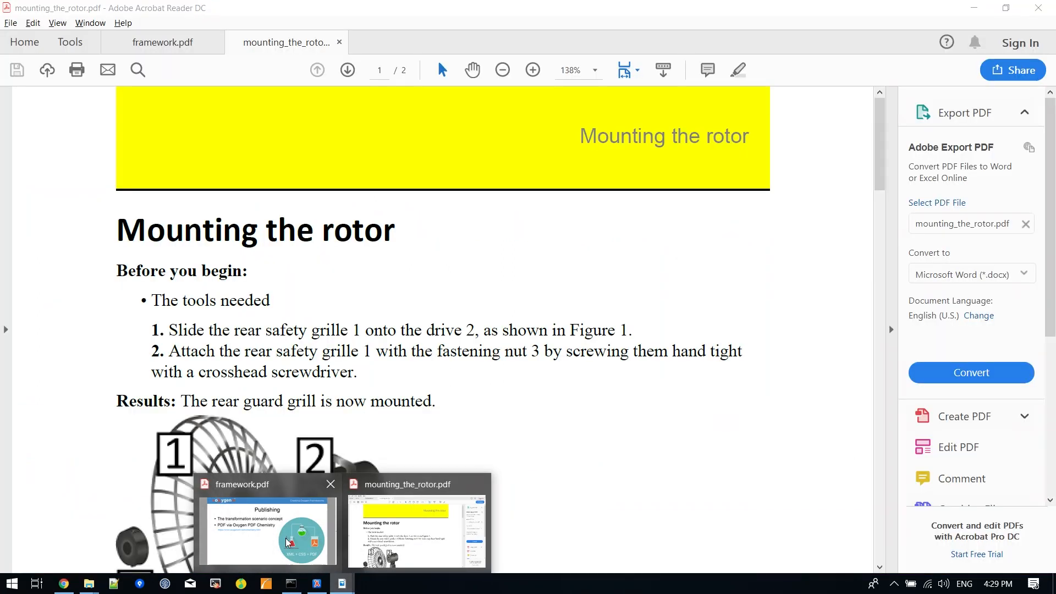
click(271, 528)
scroll(545, 323, down, 1)
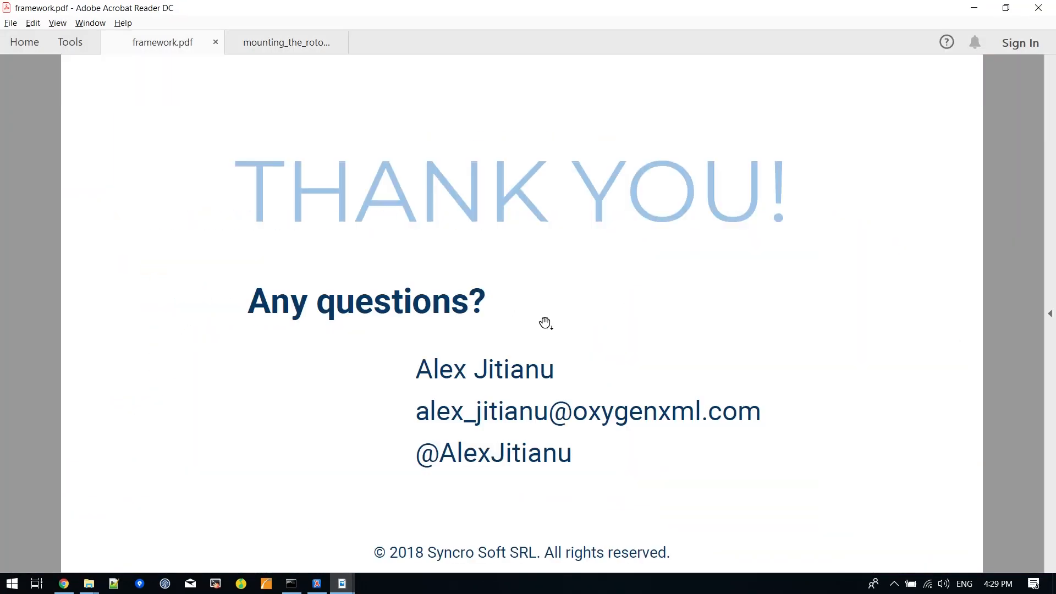